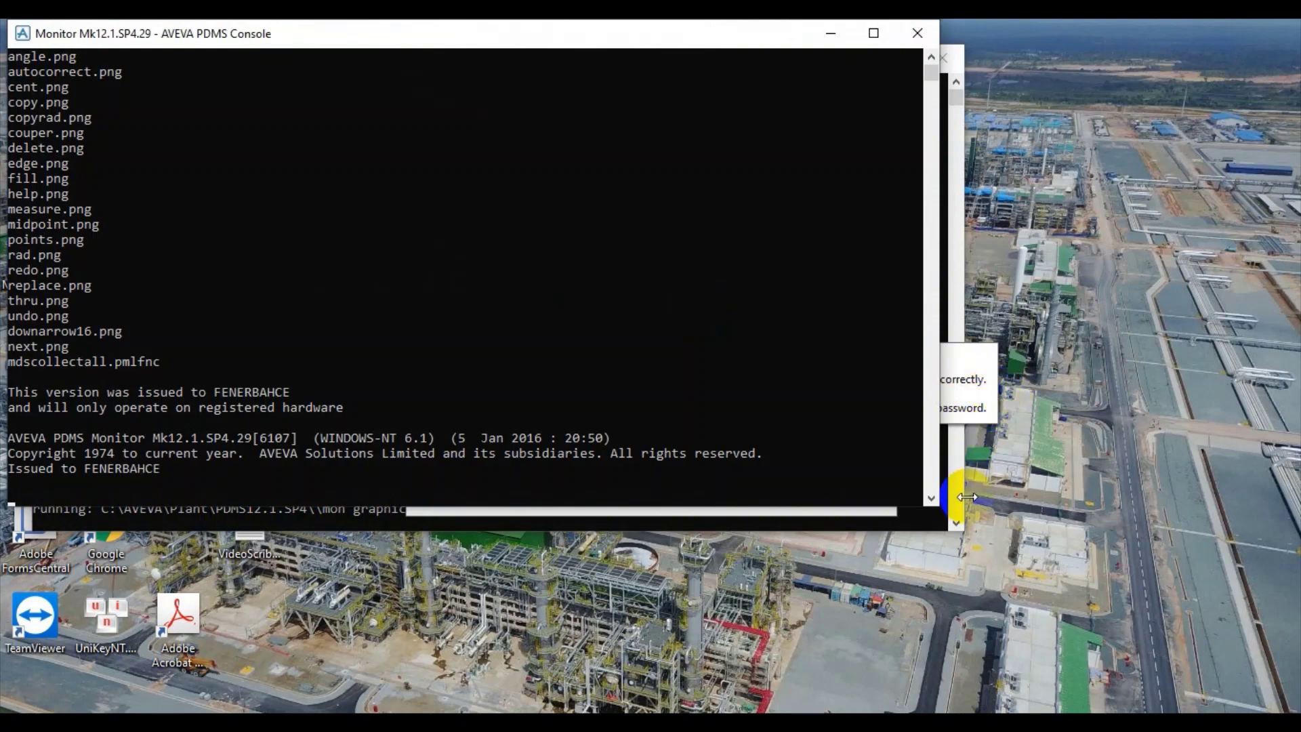
Enter the account password for the Sample project, choose the PIPE MDB, and log in to the Design module.
click(831, 705)
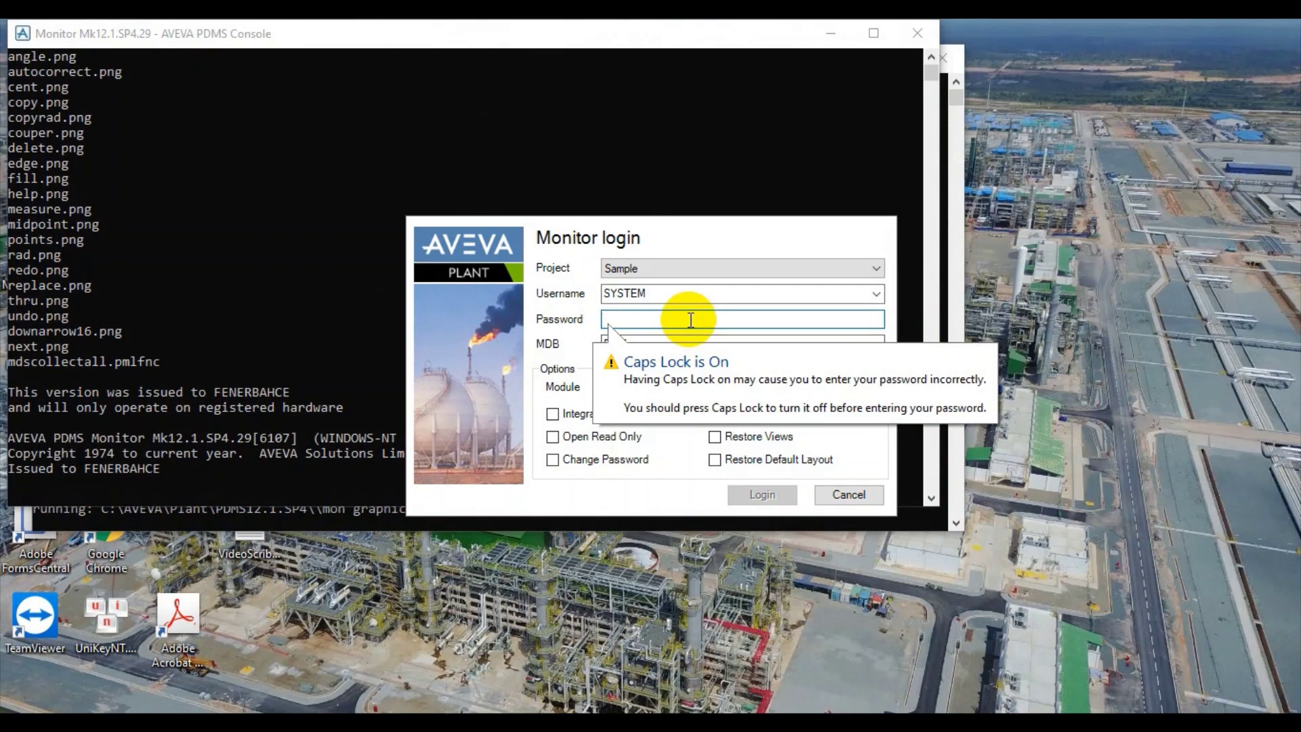
text(XXX)
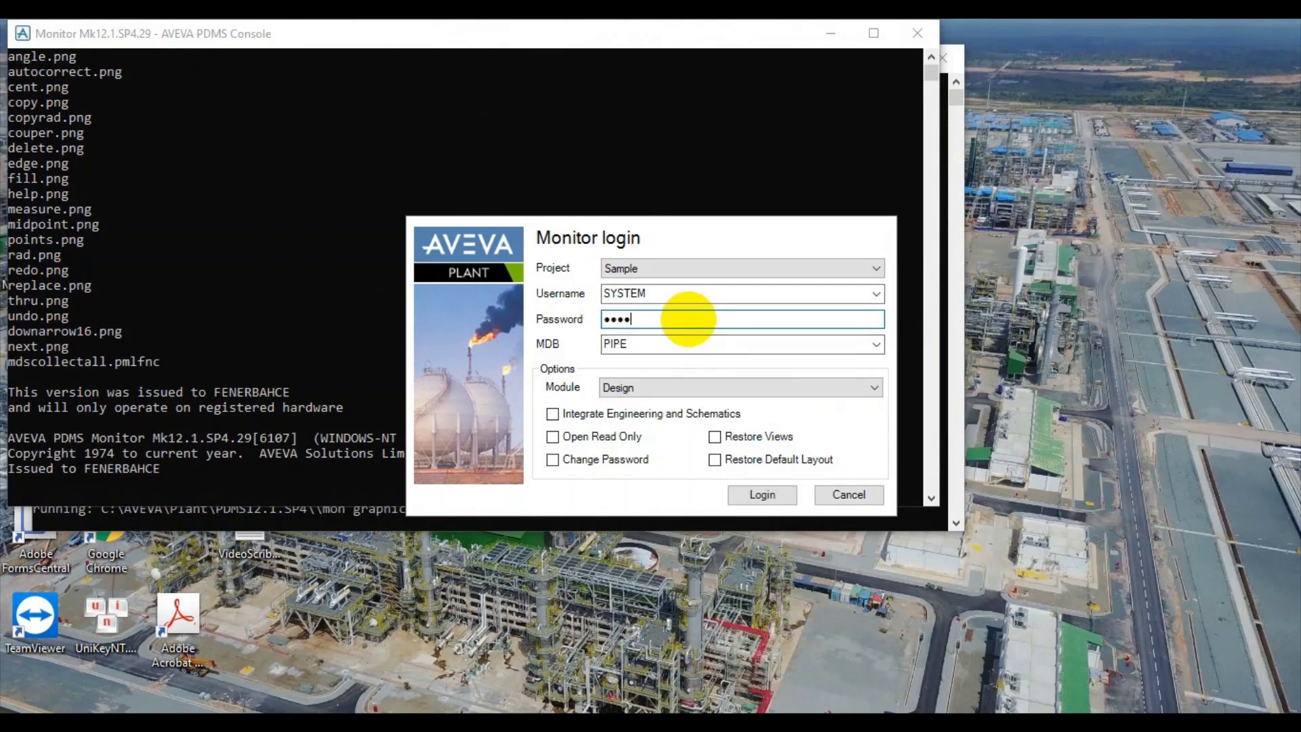
key(Tab)
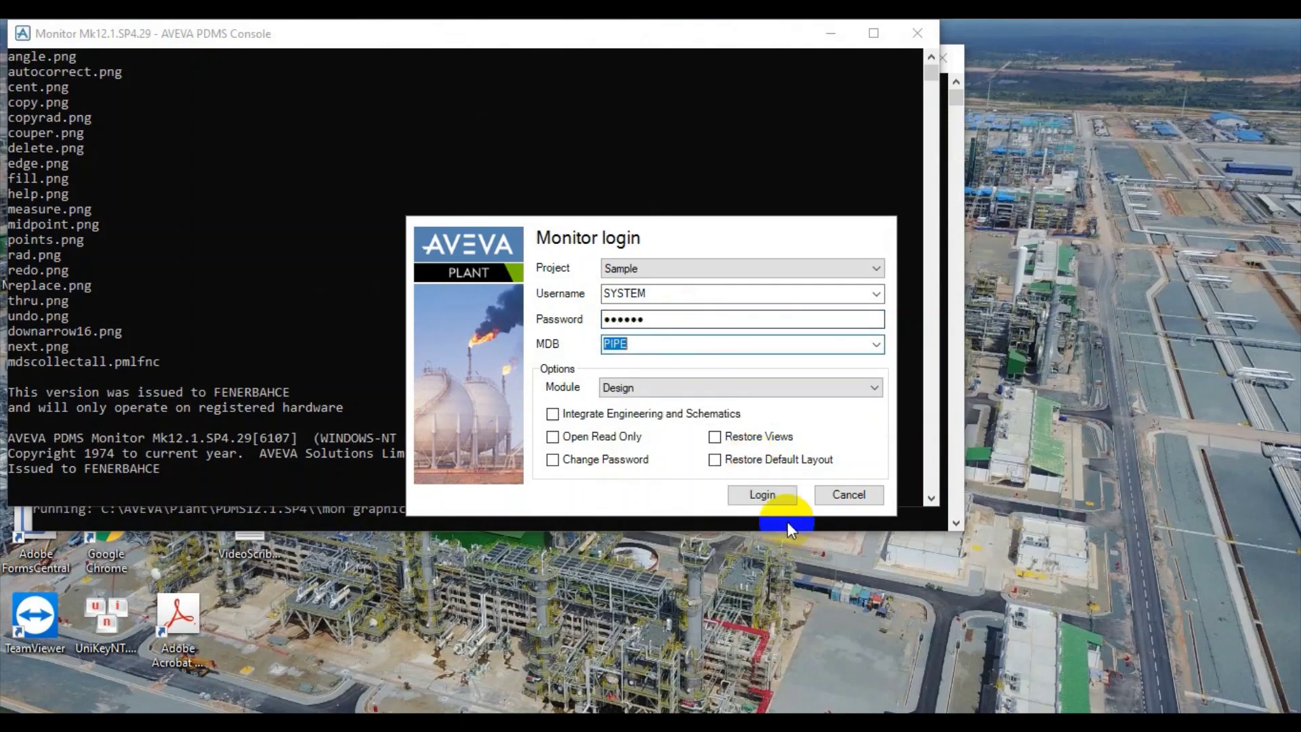
click(774, 504)
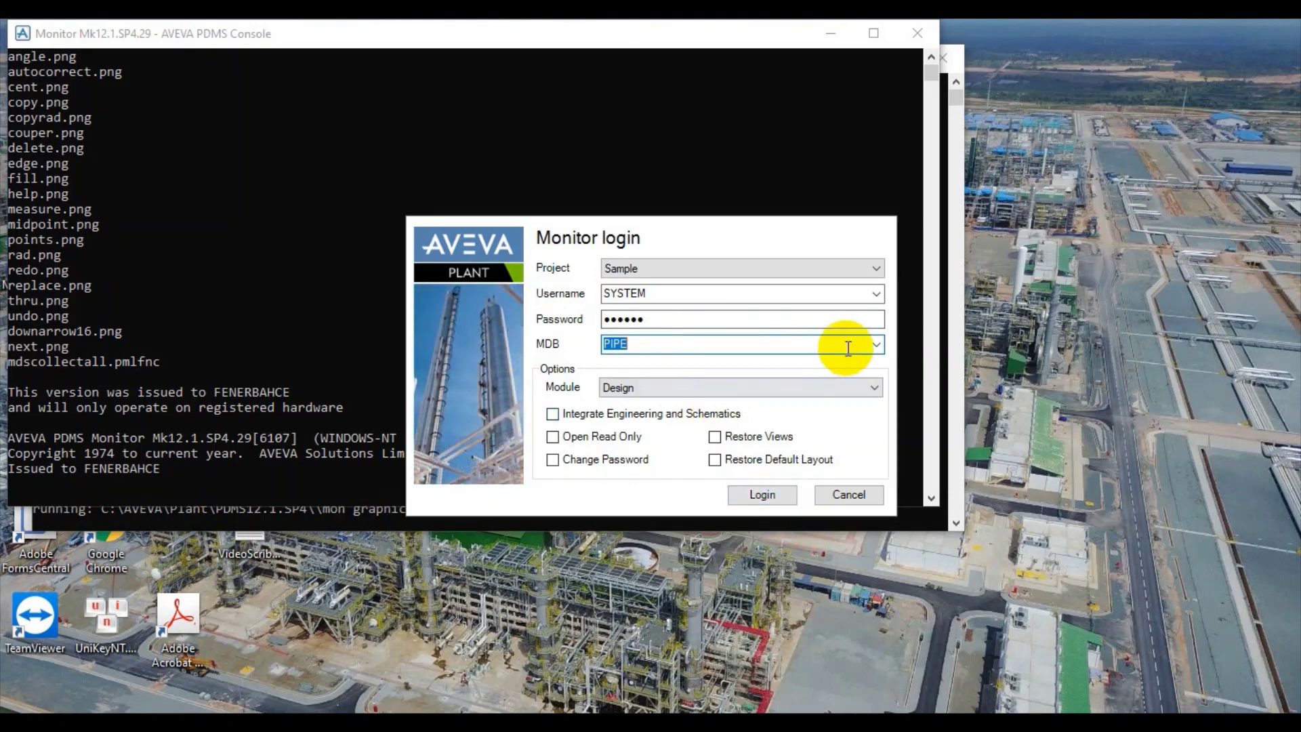
click(875, 347)
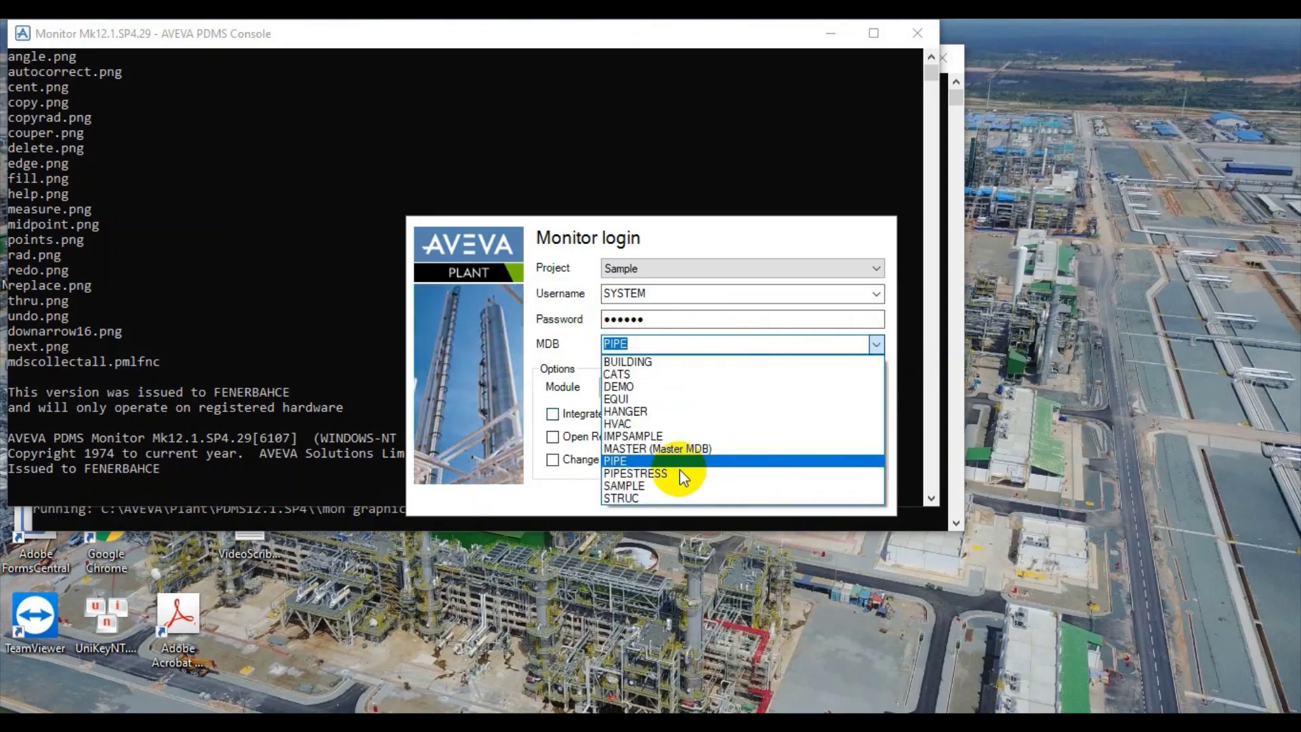
click(744, 450)
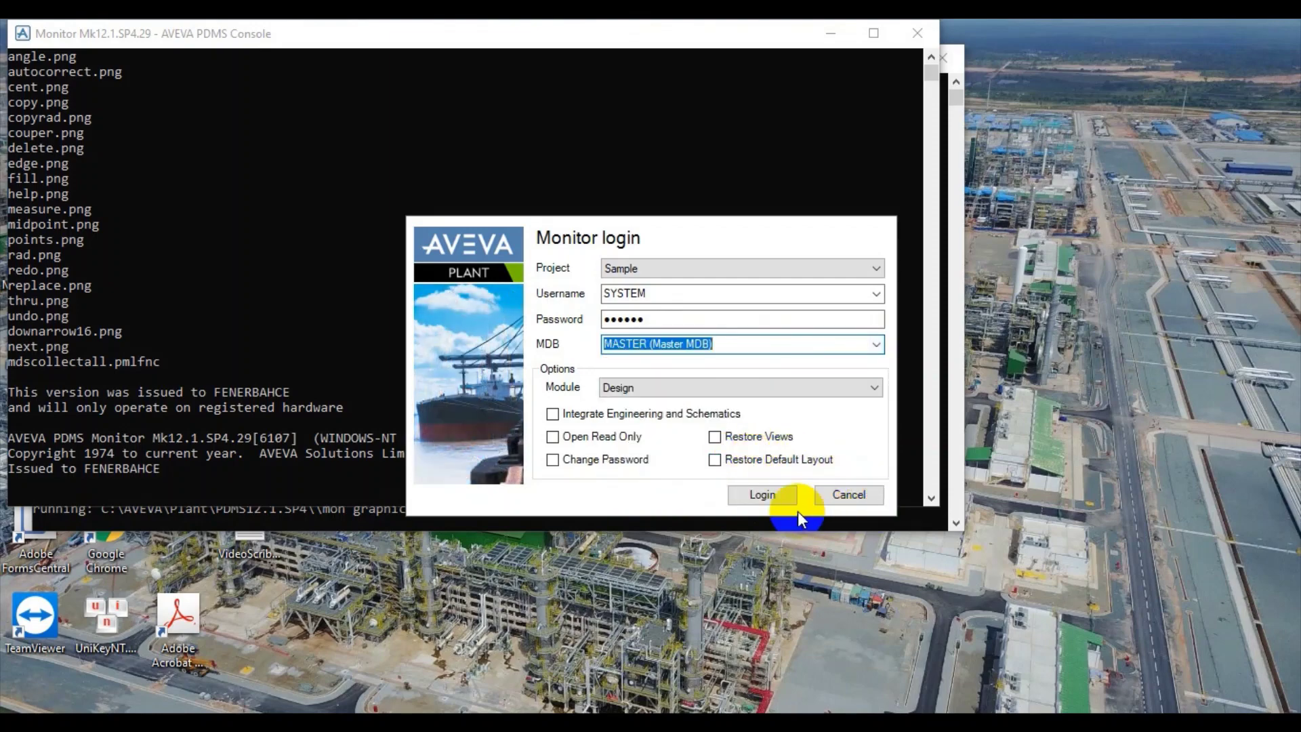
click(875, 346)
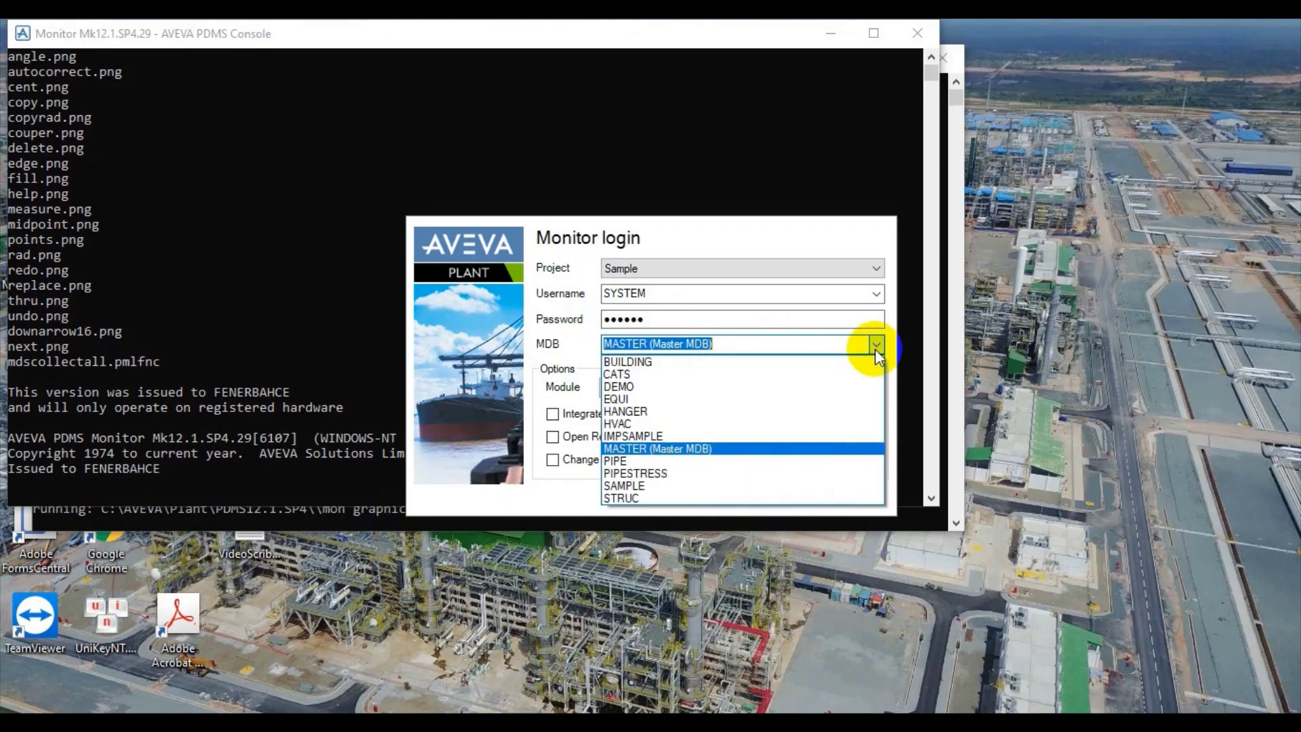
click(721, 461)
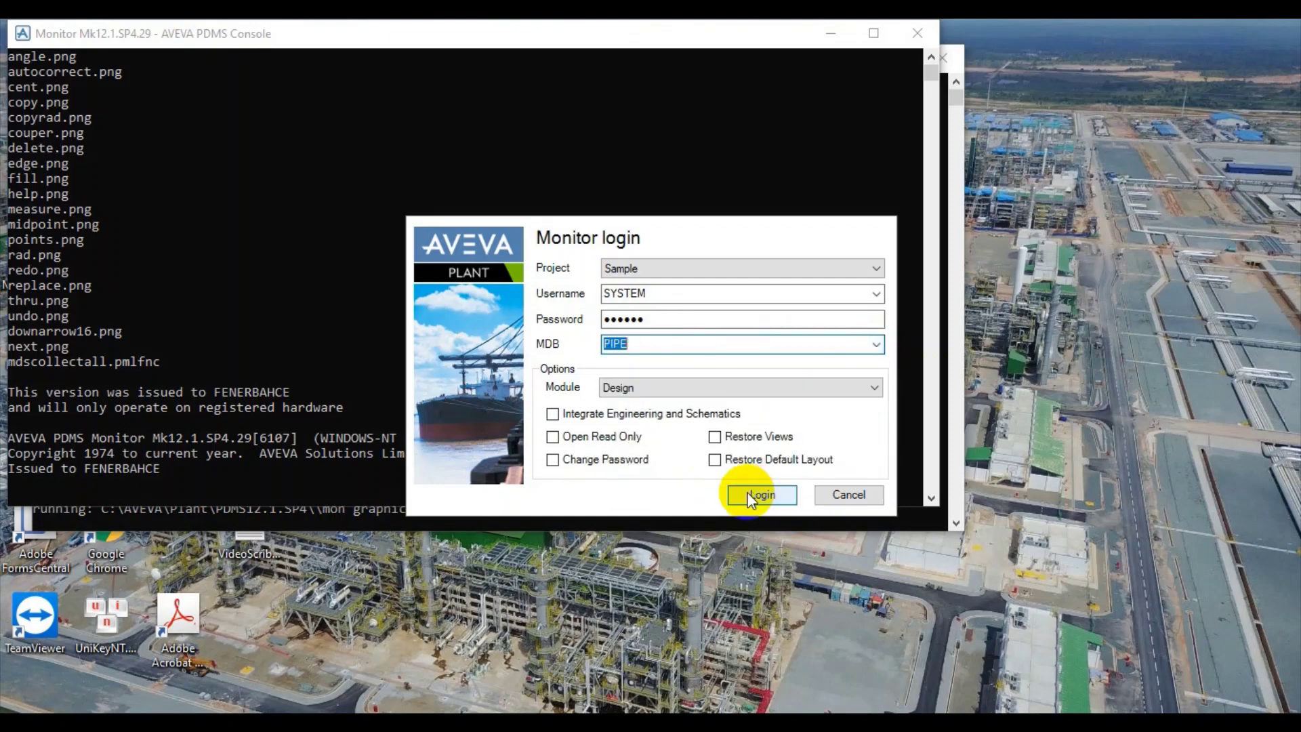
click(750, 498)
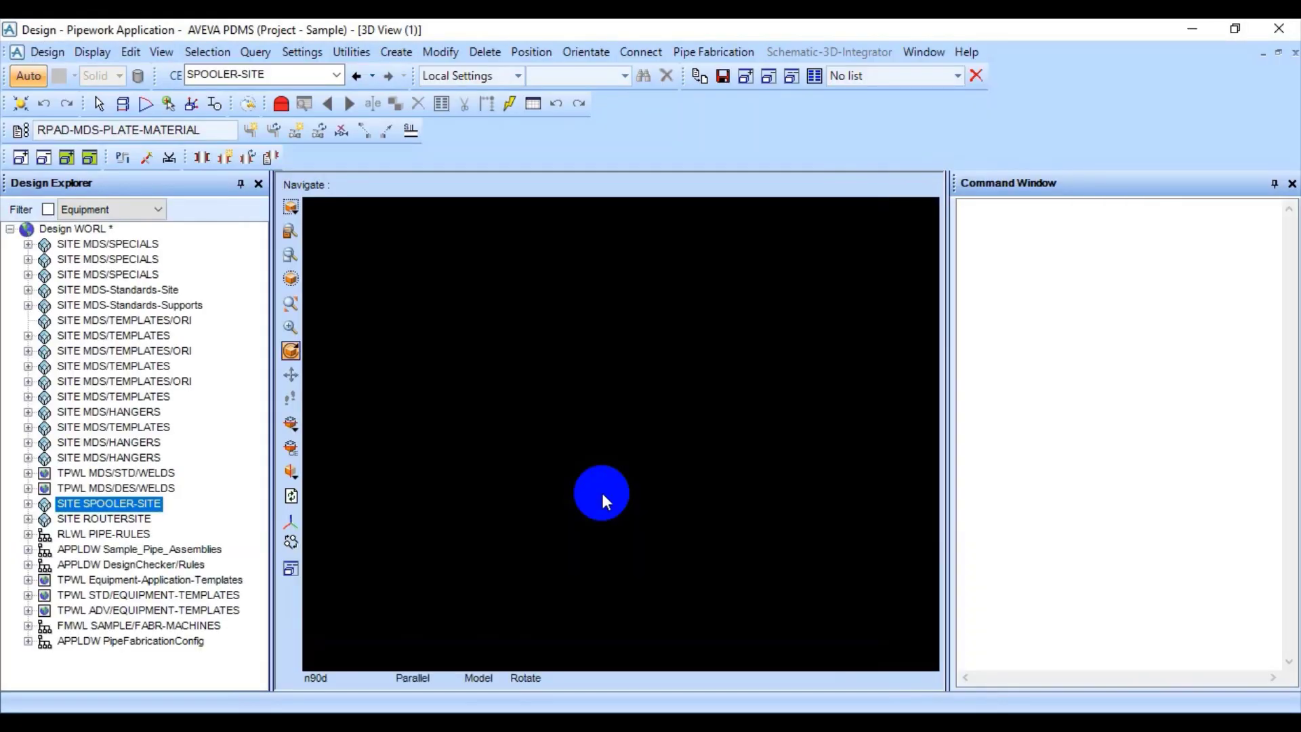
Create a pipe named /600-A1A-TETS in the SPOOLER-PIPES zone of SPOOLER-SITE.
click(28, 503)
click(173, 533)
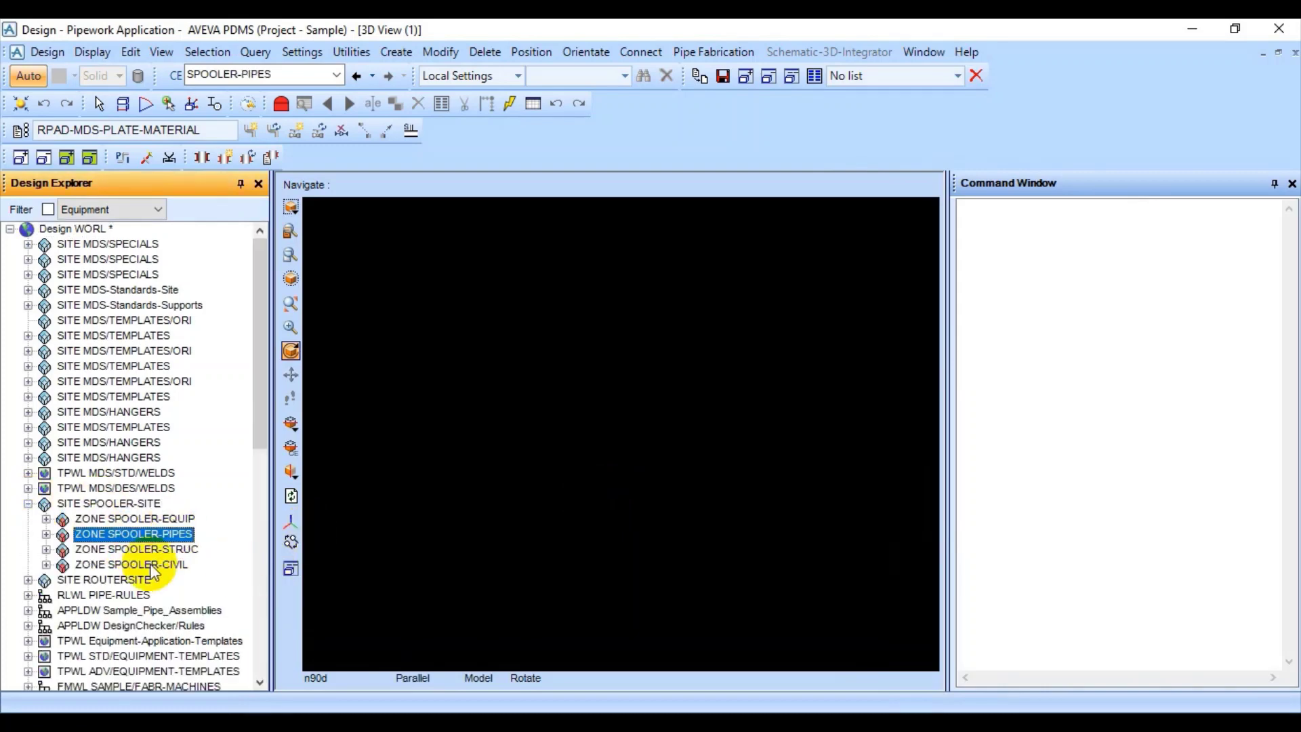
click(46, 534)
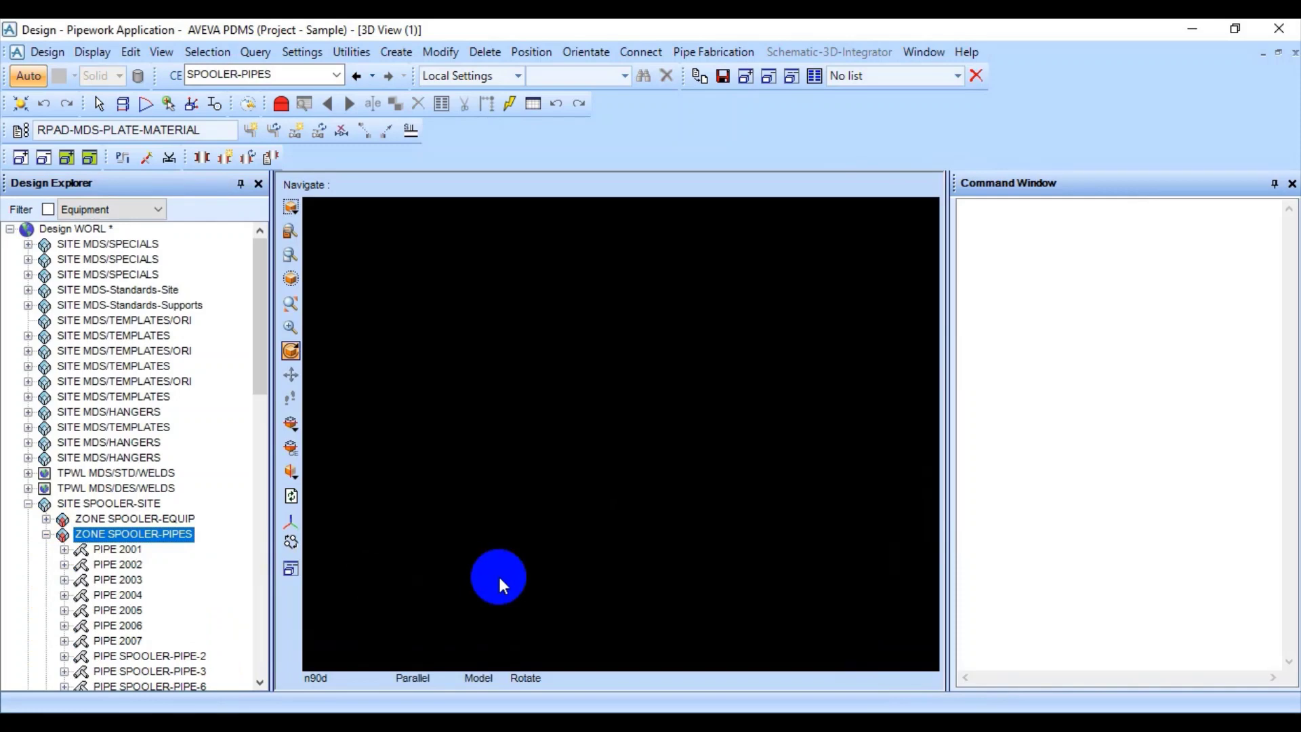
click(406, 52)
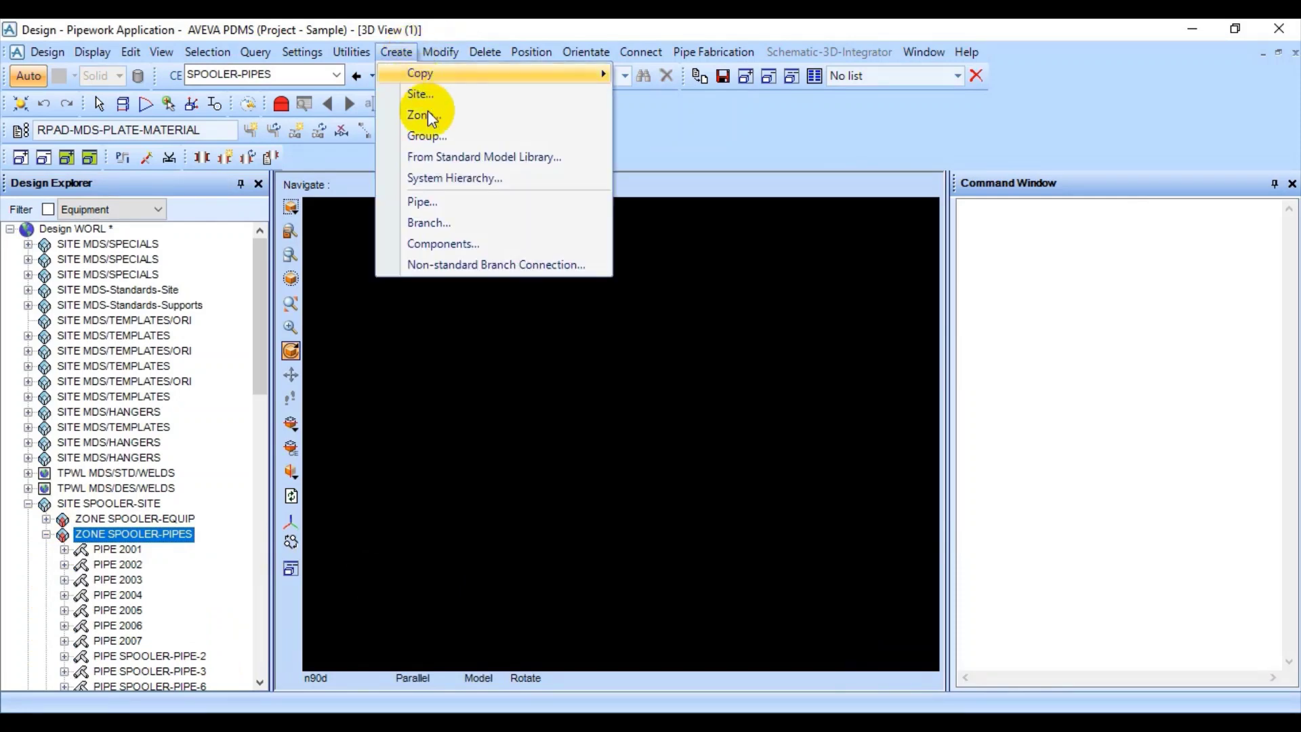
click(445, 203)
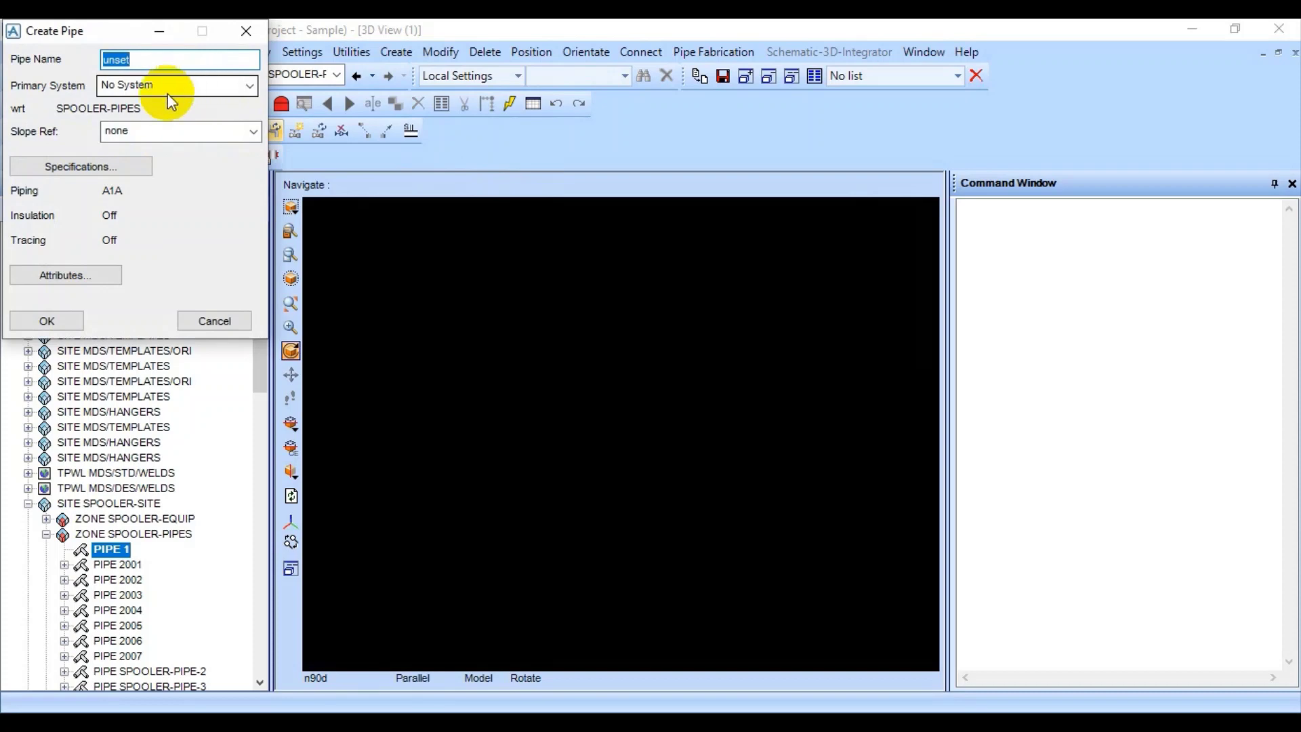
text(DN)
key(BackSpace)
key(BackSpace)
text(600-A1A-TETS)
key(Home)
text(/)
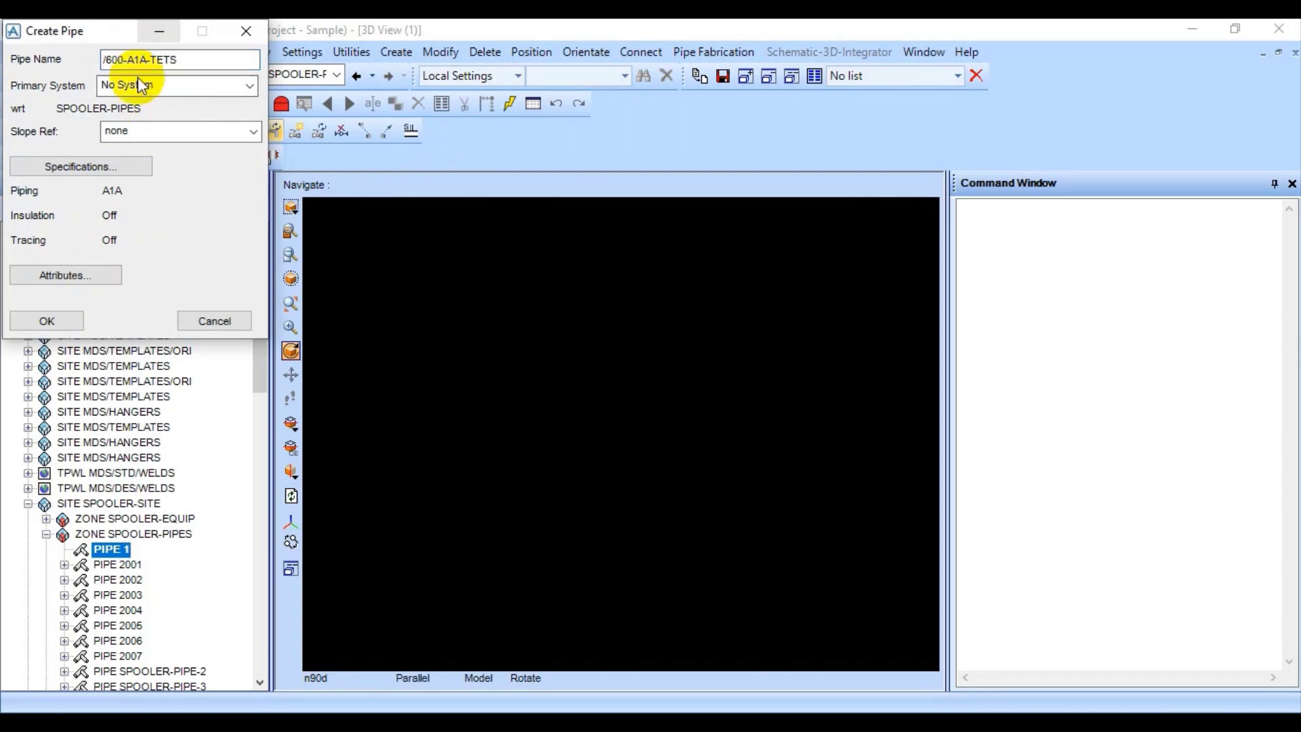
click(68, 321)
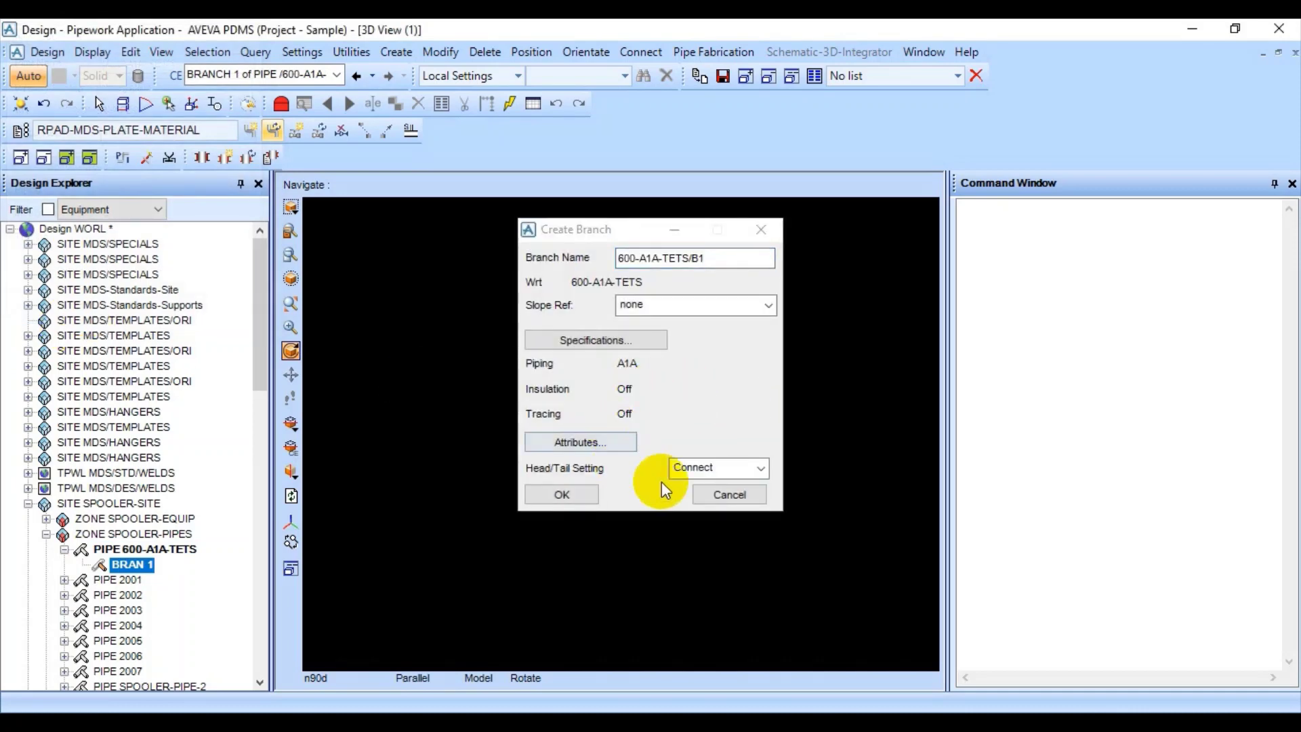
Create branch 600-A1A-TETS/B1 with the head/tail setting Explicit.
click(685, 469)
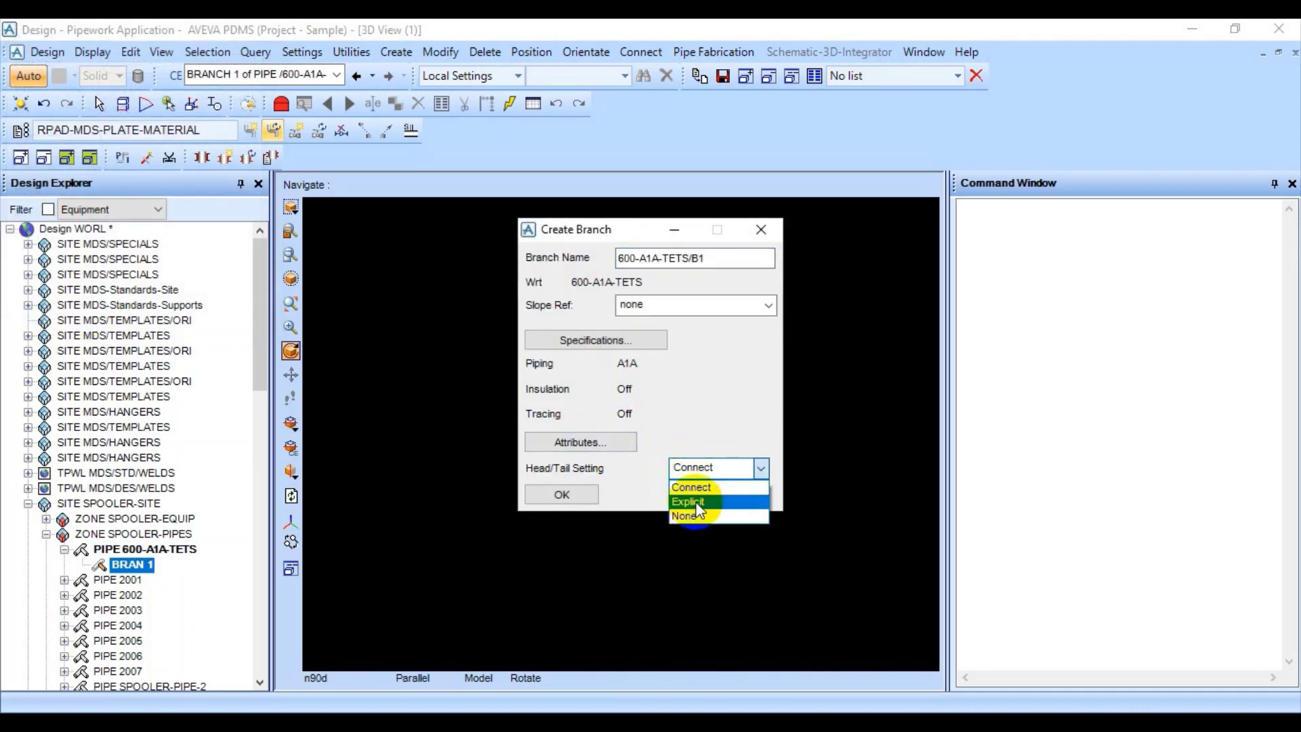
click(688, 501)
click(594, 496)
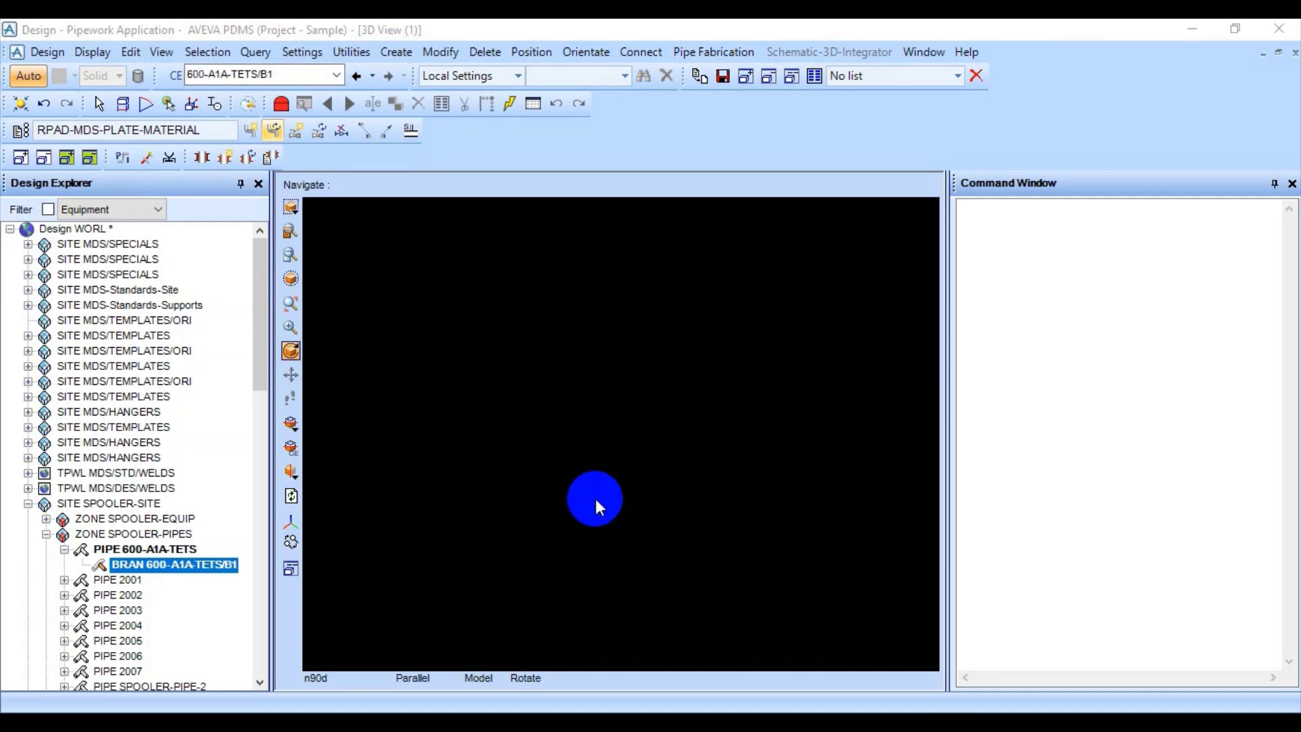
Examine the bore sizes offered for the head of branch 600-A1A-TETS/B1 and dismiss the explicit position form.
click(653, 385)
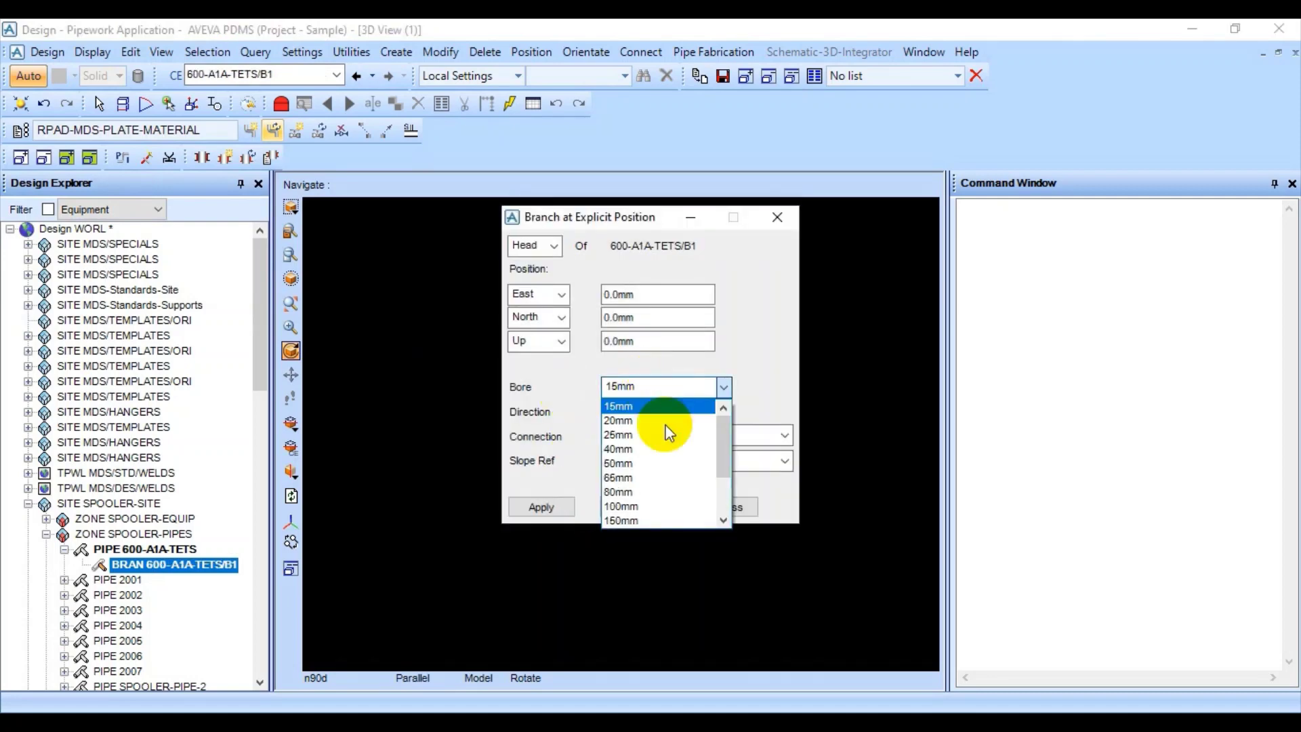
drag(718, 430, 713, 510)
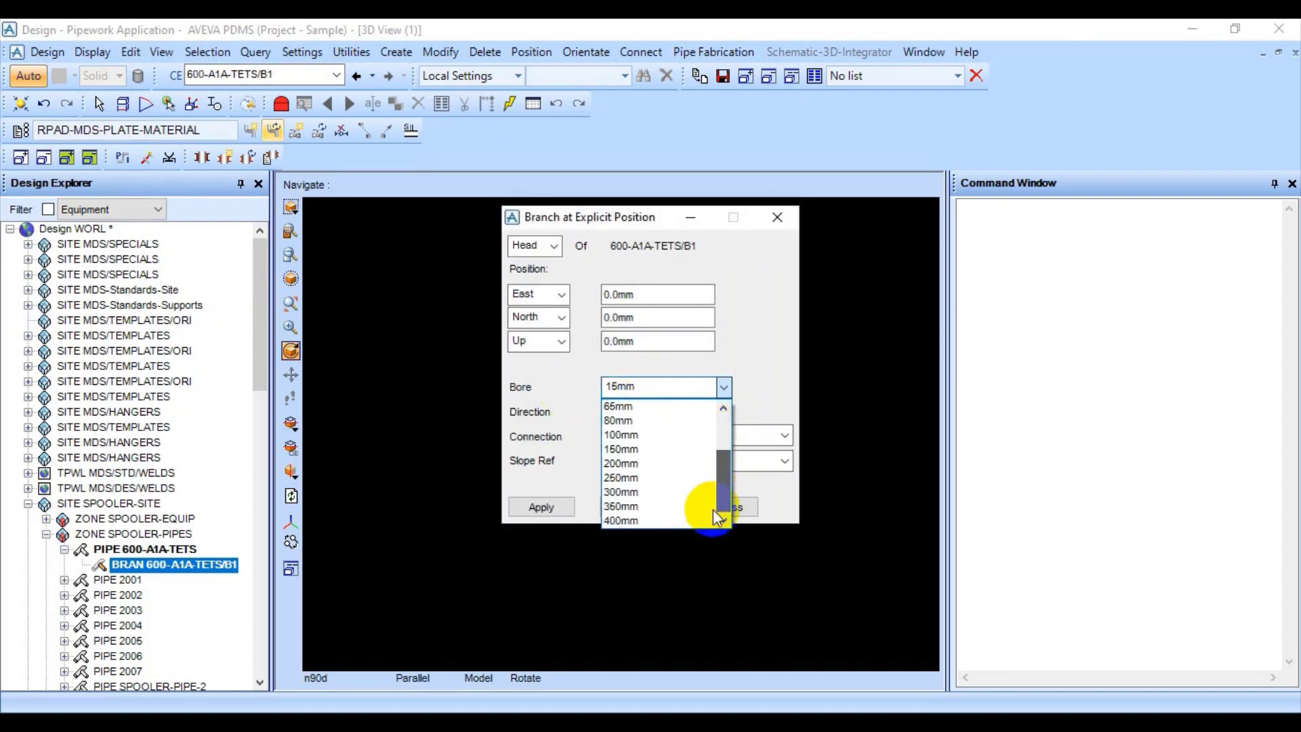
click(622, 520)
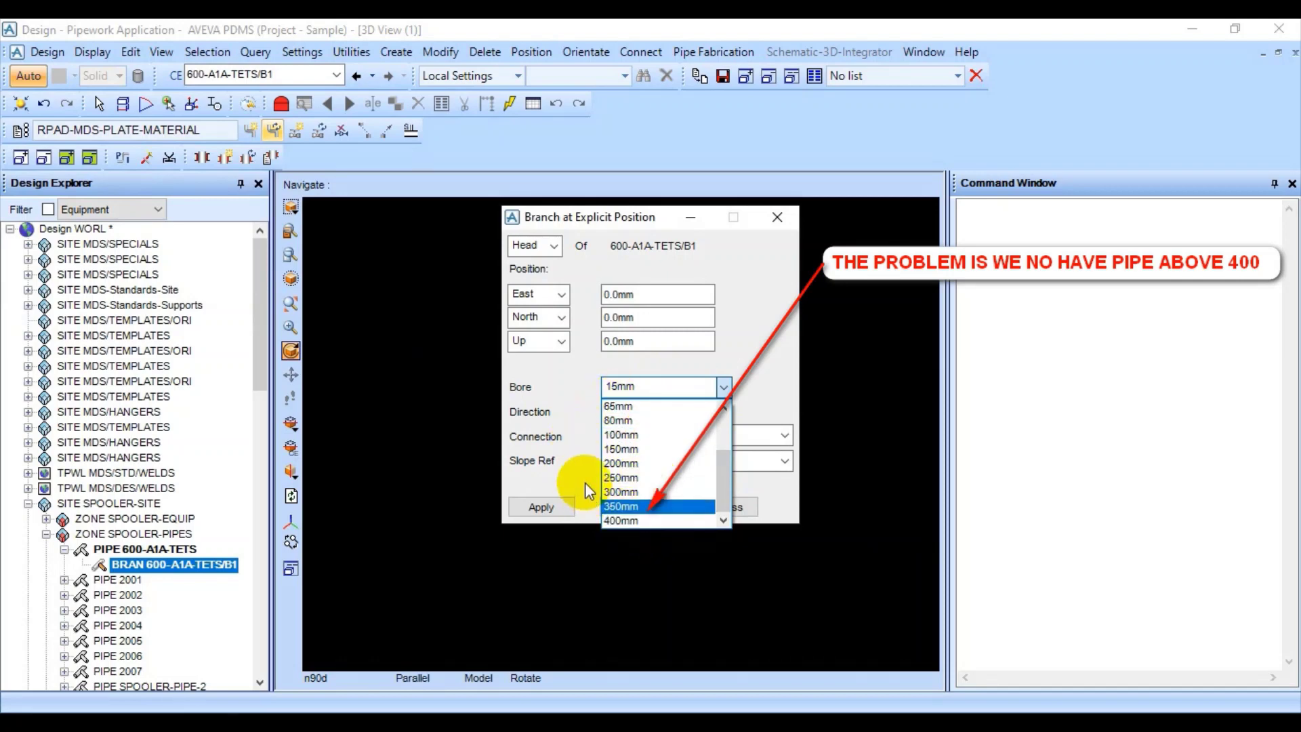
click(645, 523)
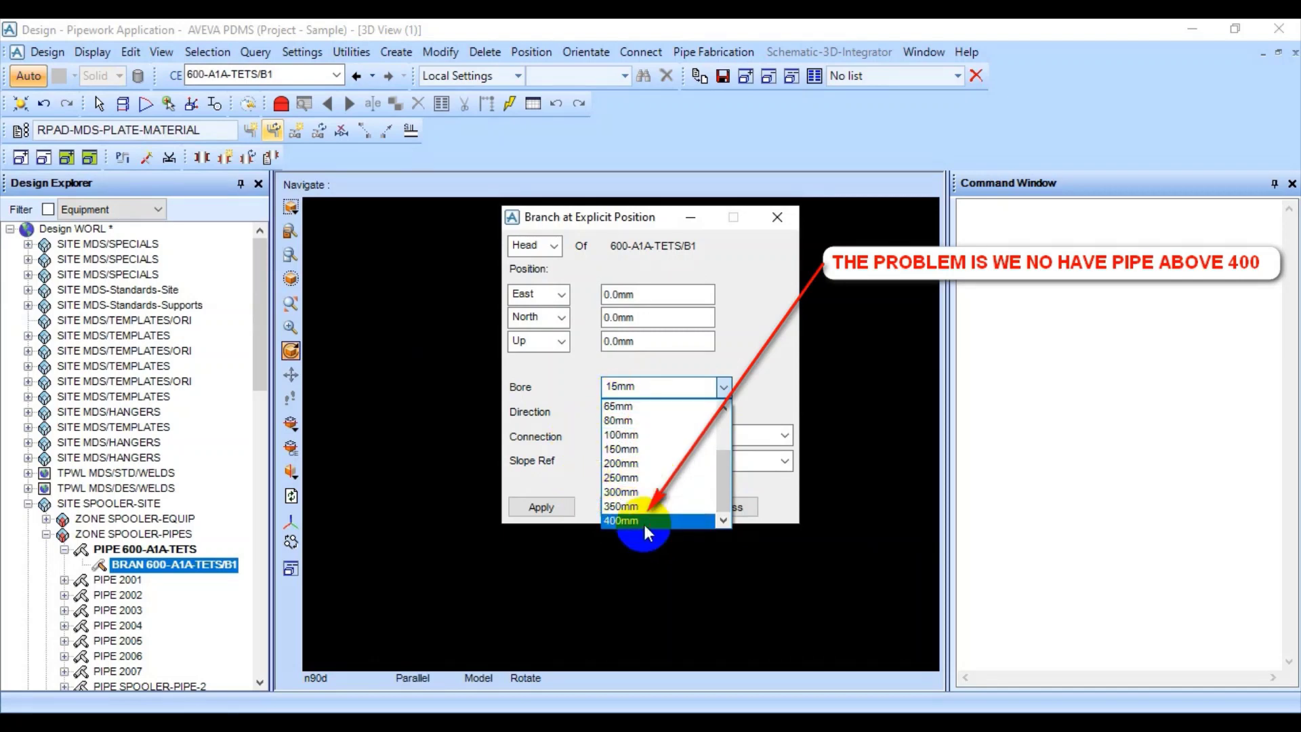
scroll(648, 445, up, 3)
scroll(647, 446, down, 3)
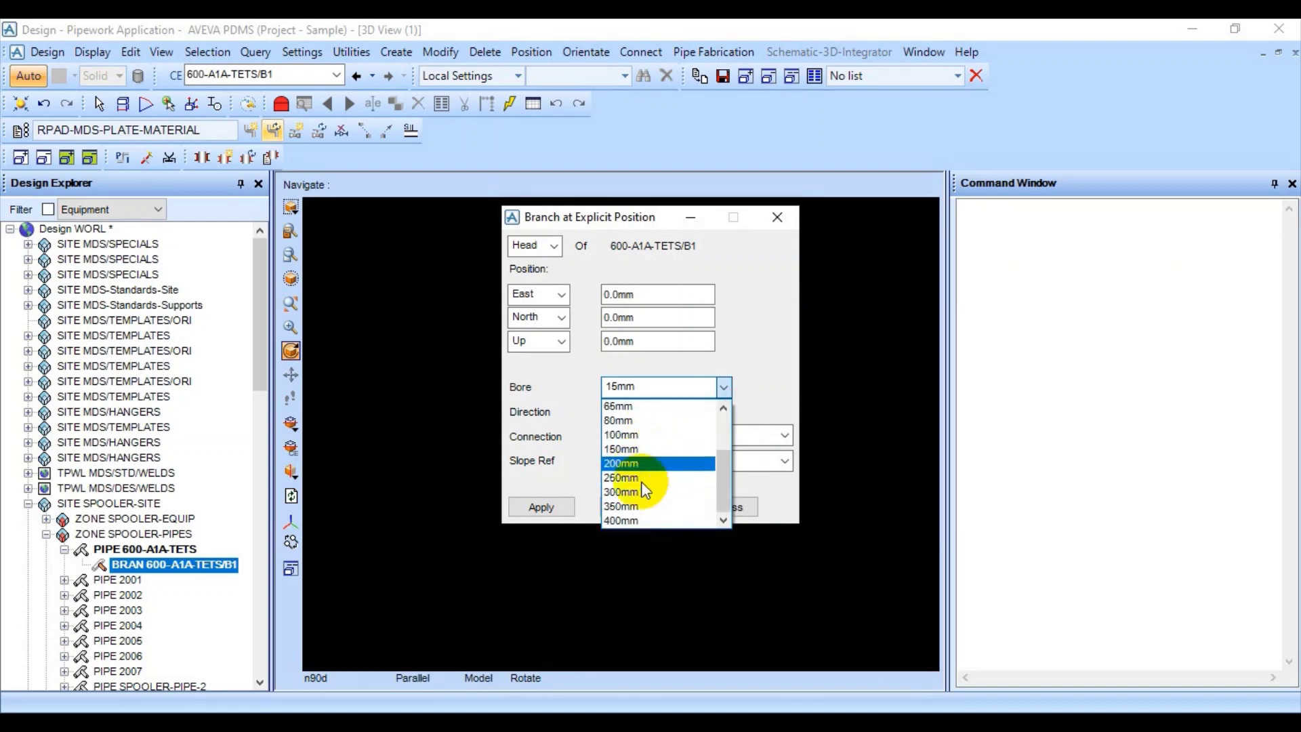
click(715, 556)
click(773, 505)
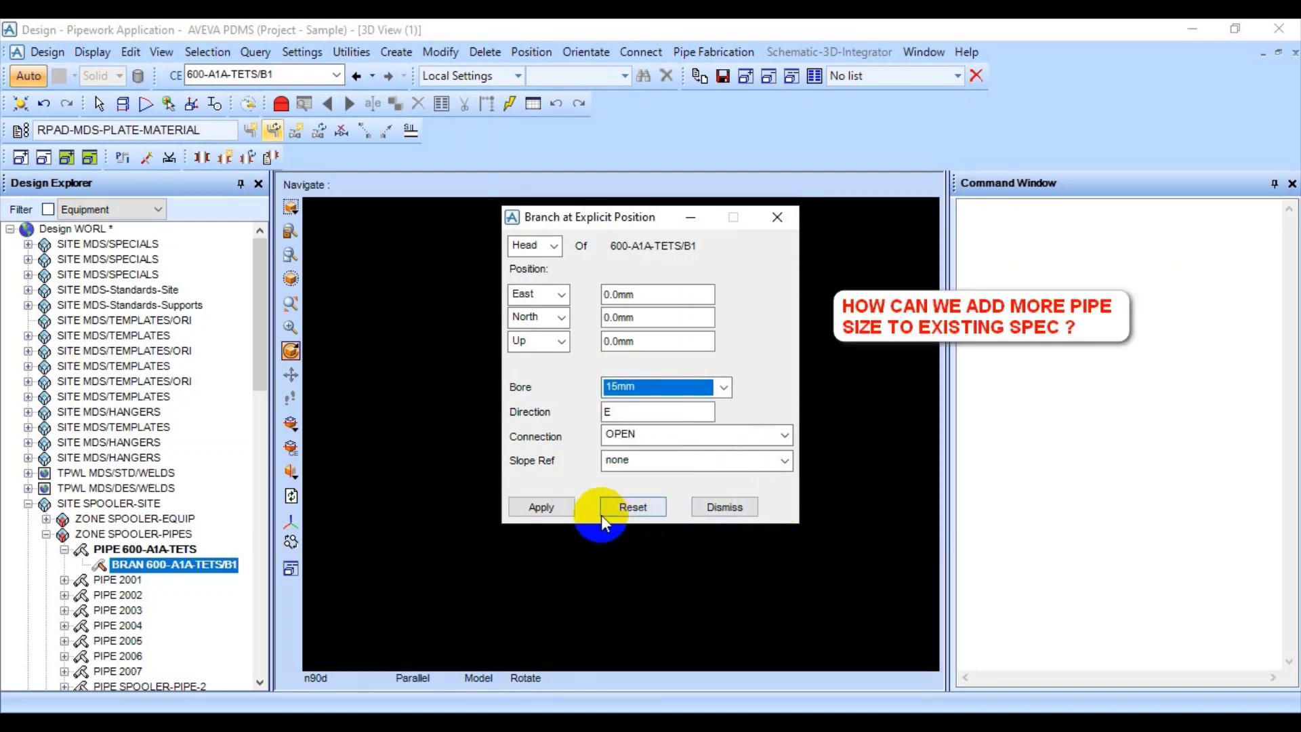
click(713, 511)
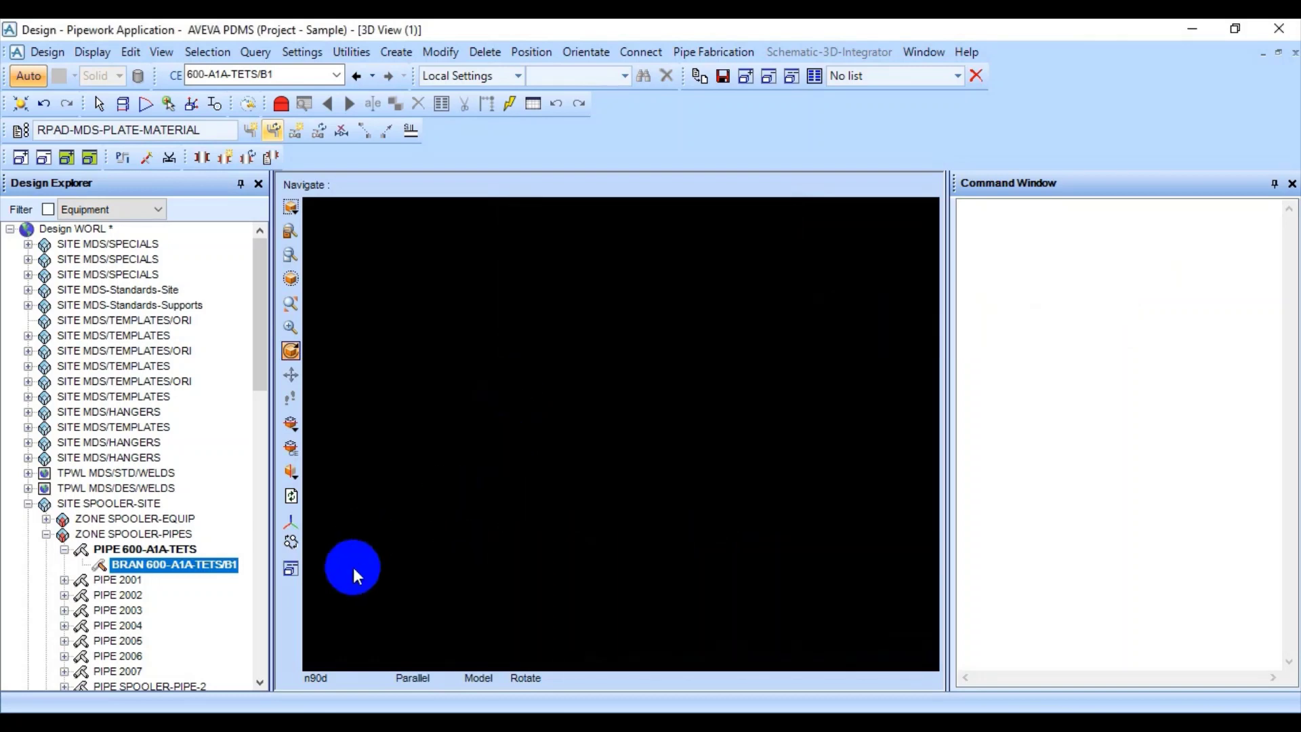
Switch from Design to the Paragon module with the PARAGON command.
click(1086, 557)
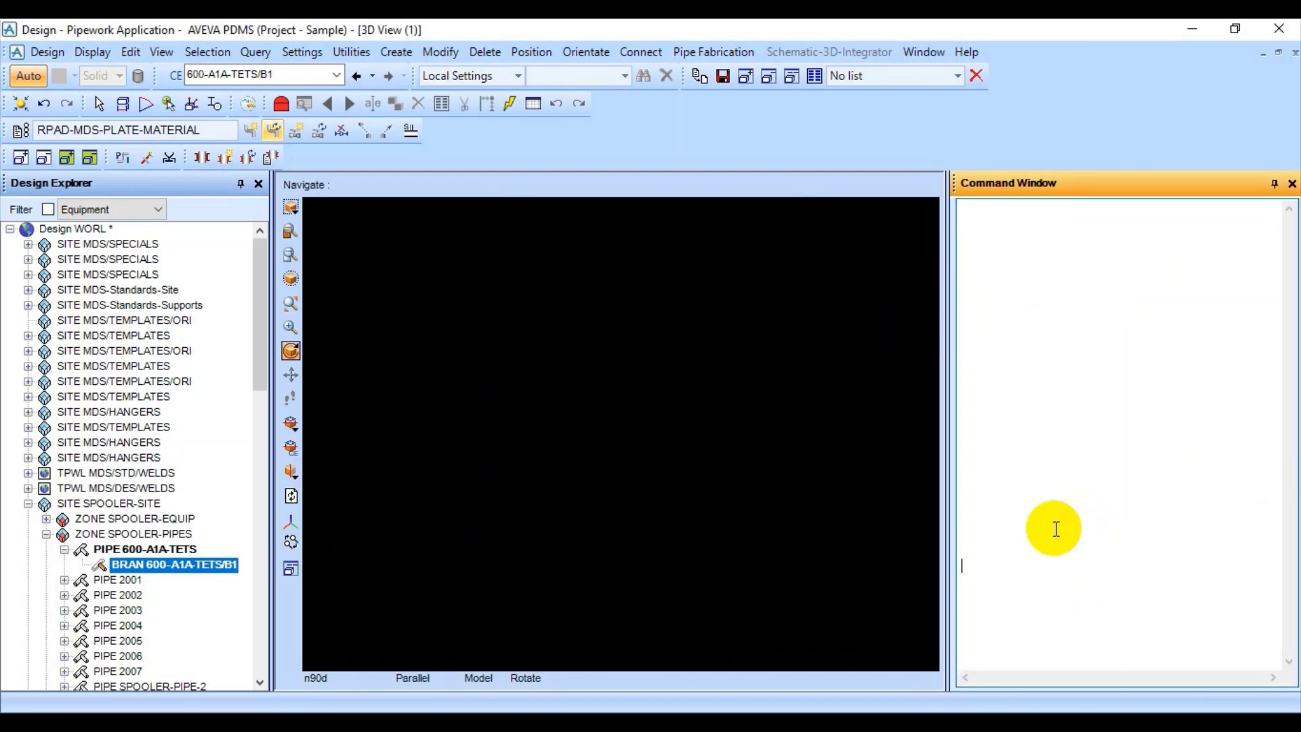
click(934, 561)
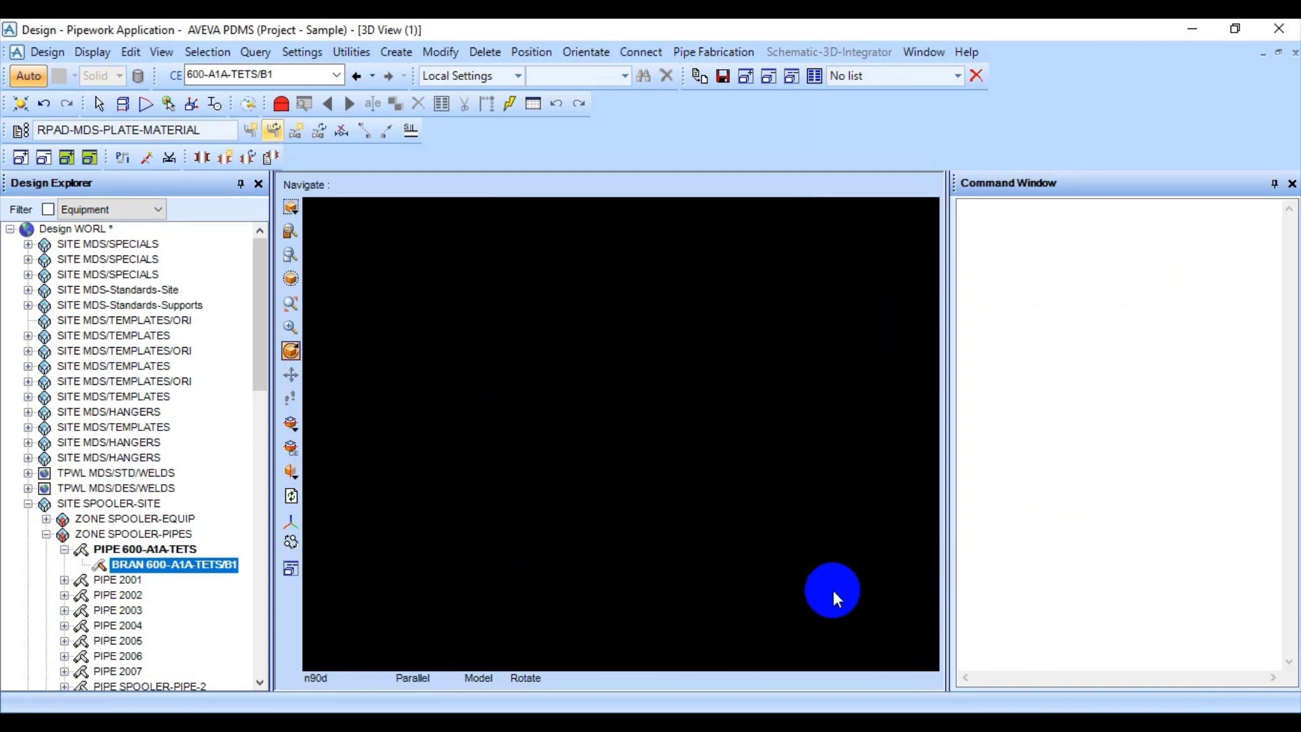
click(1051, 319)
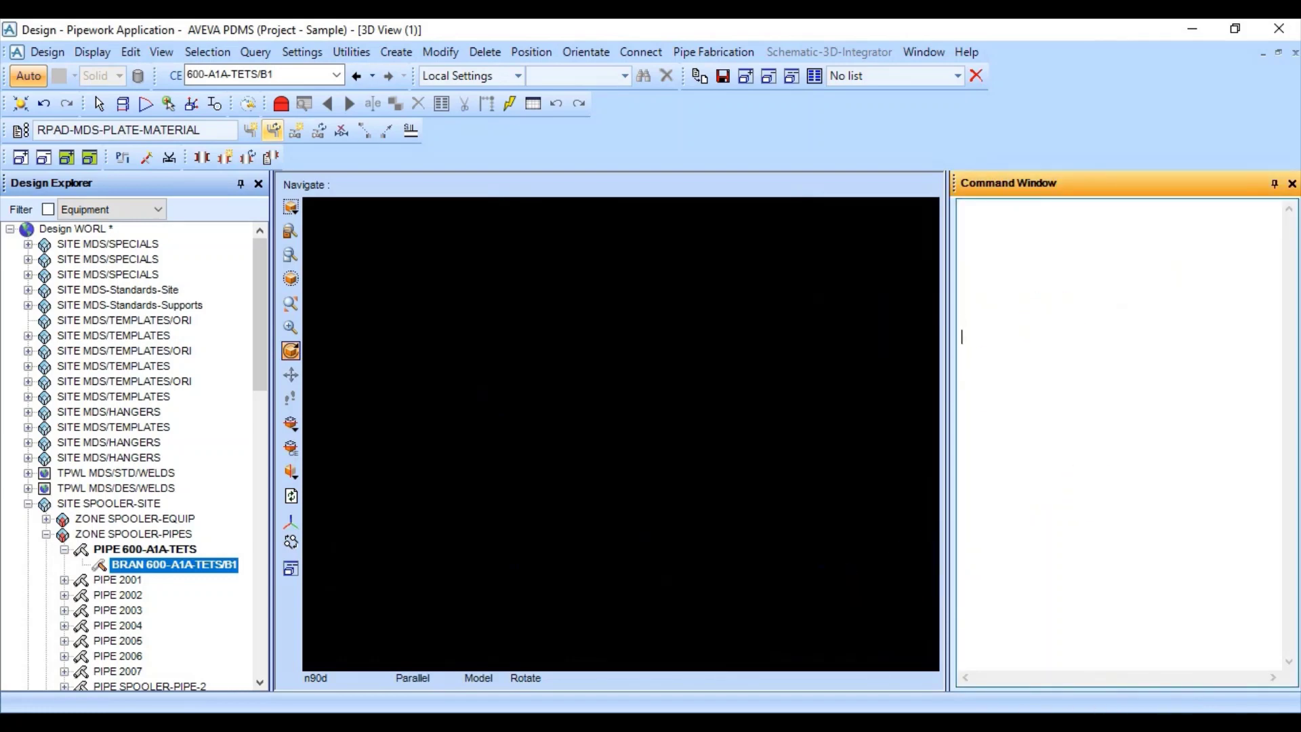
text(PARA)
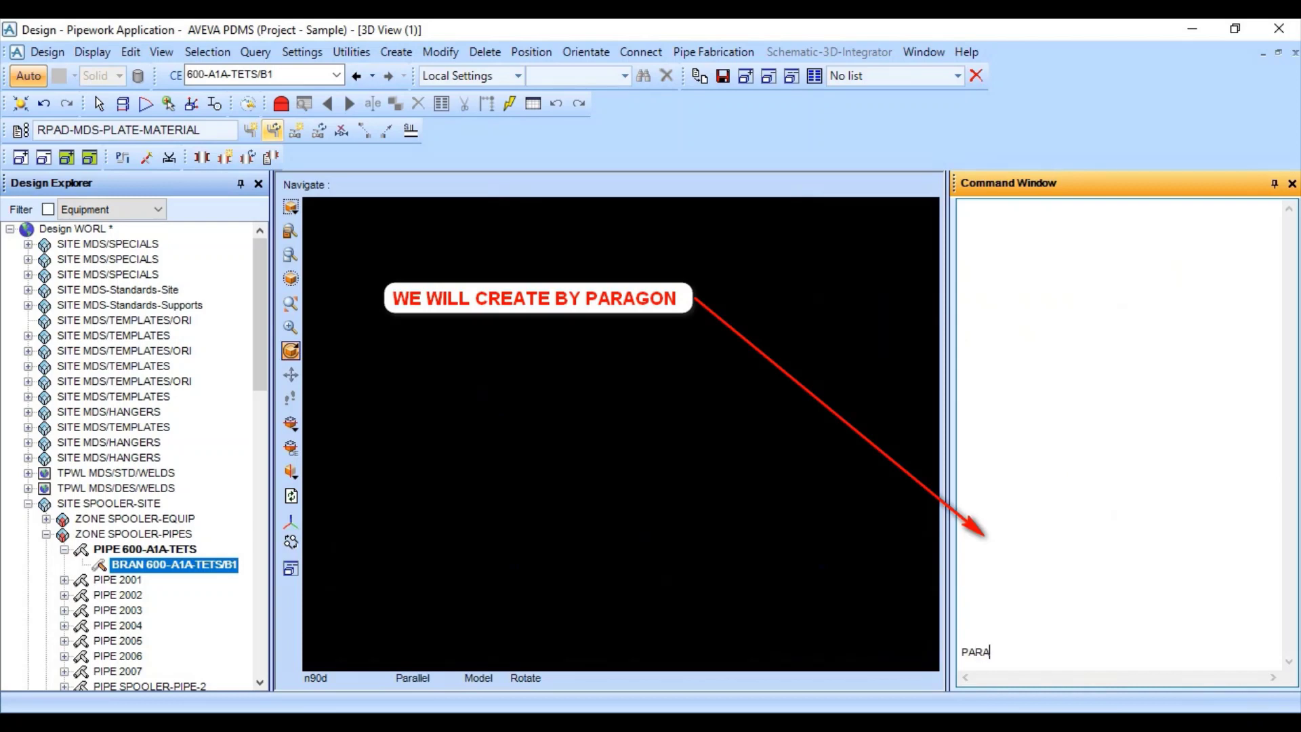
text(GON)
key(Return)
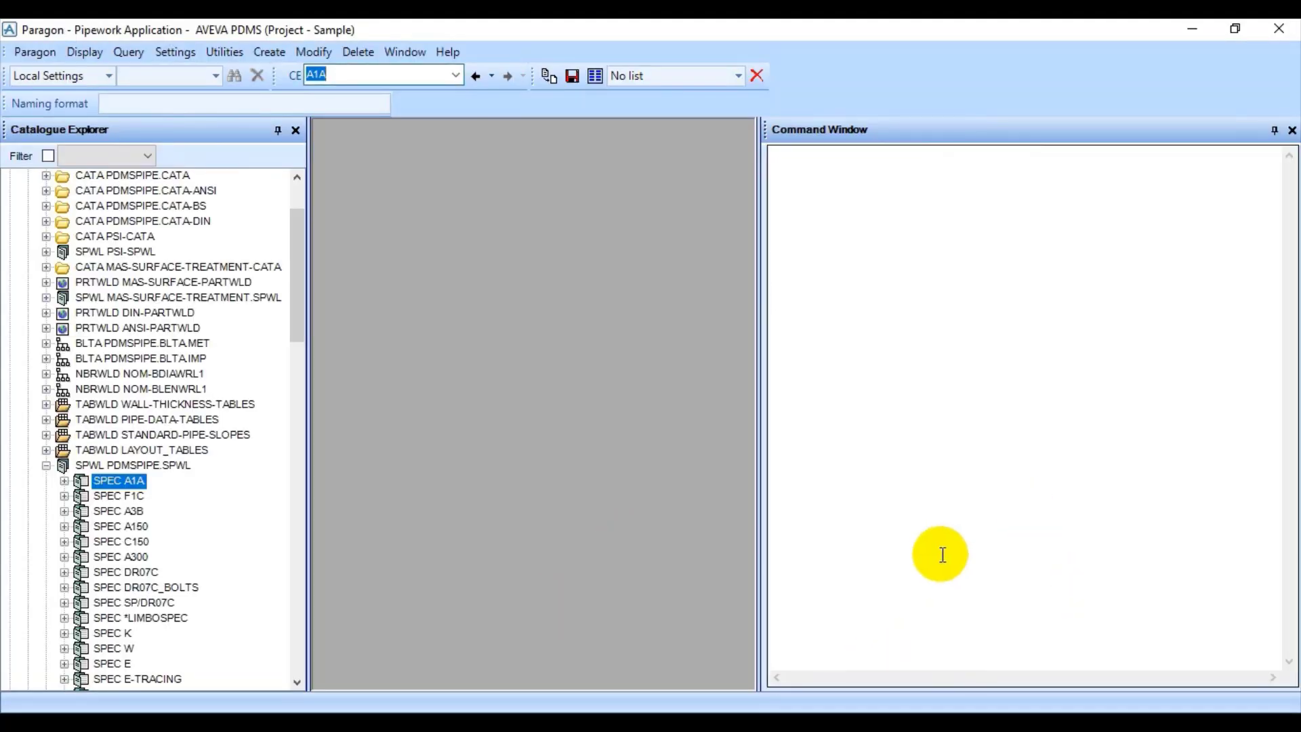
Navigate to spec /A1A, open its Specification form and dock it above the Catalogue Explorer and Command Window.
click(867, 575)
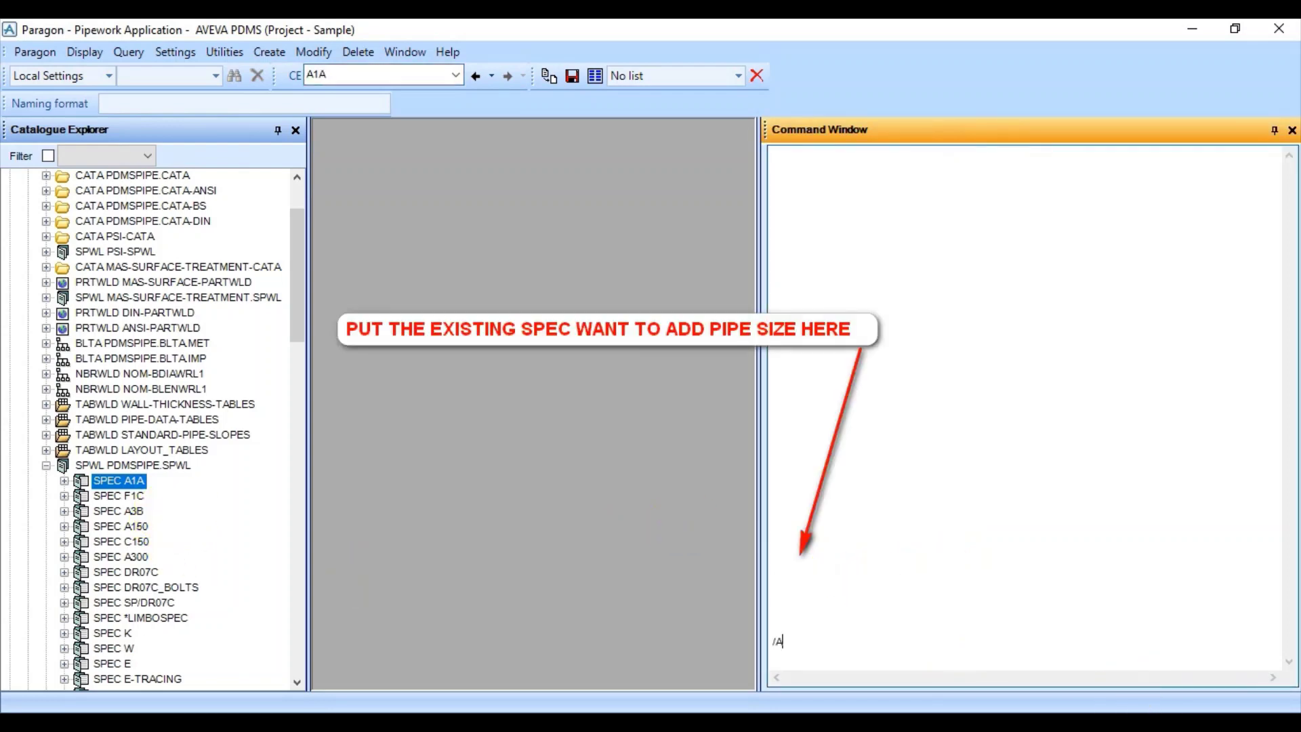
key(Return)
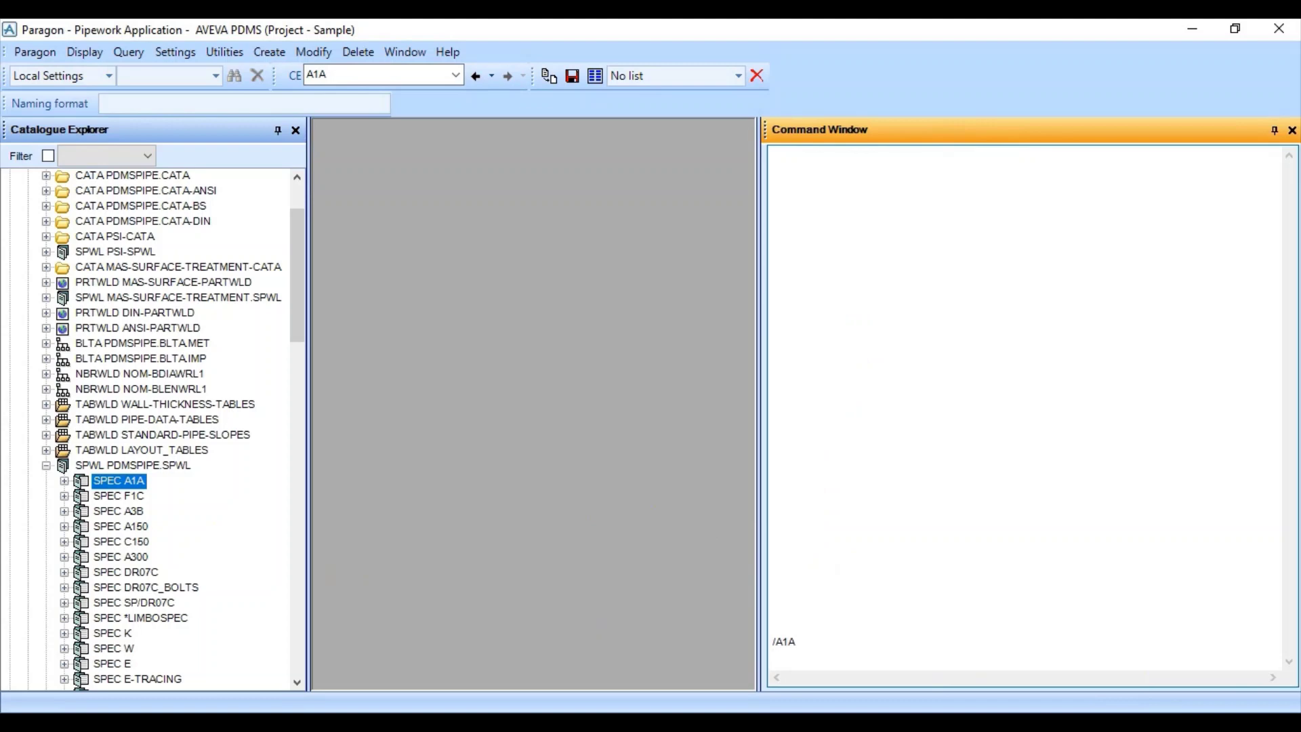
click(119, 481)
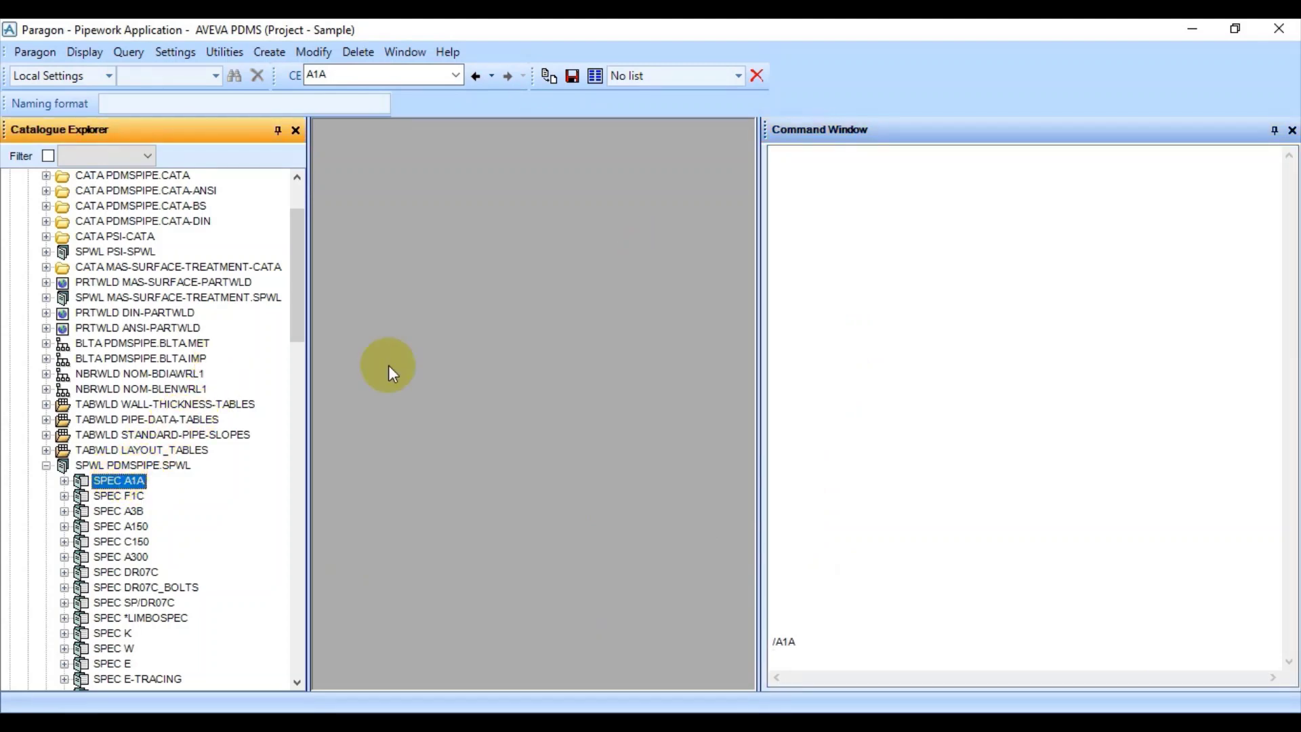
click(318, 51)
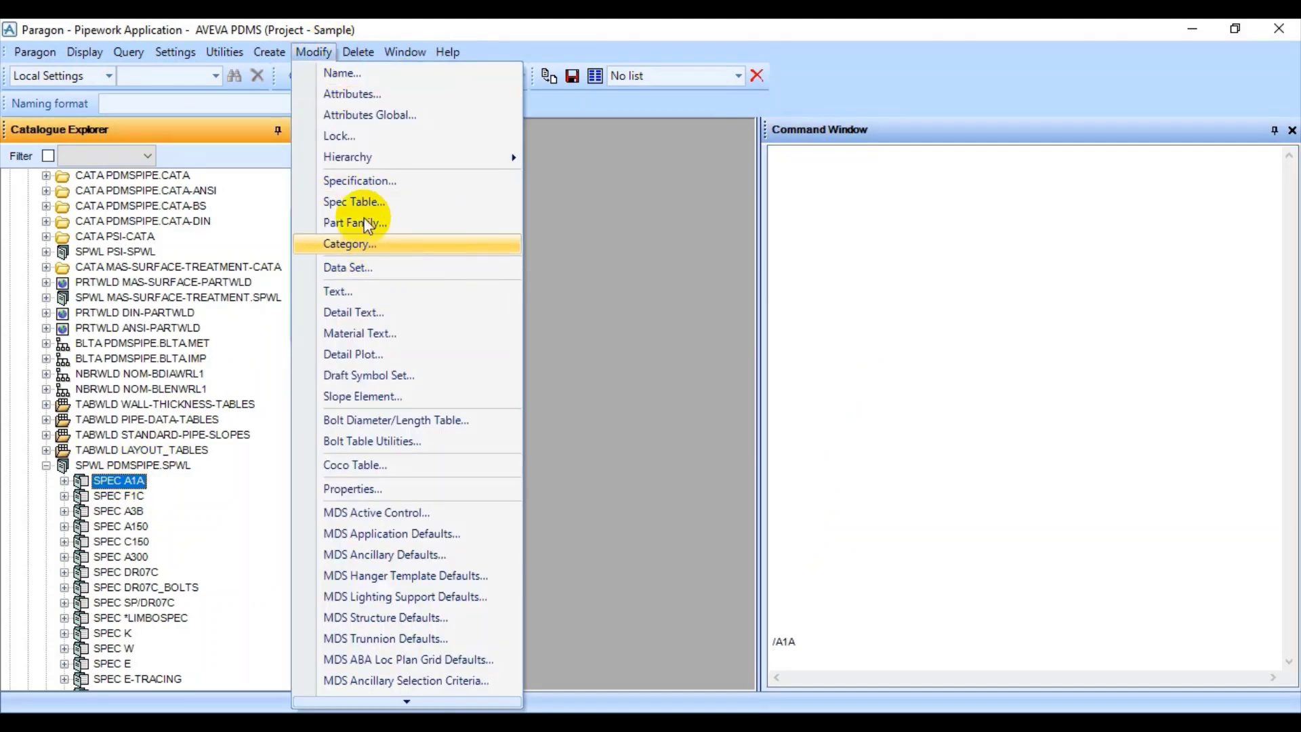
click(644, 325)
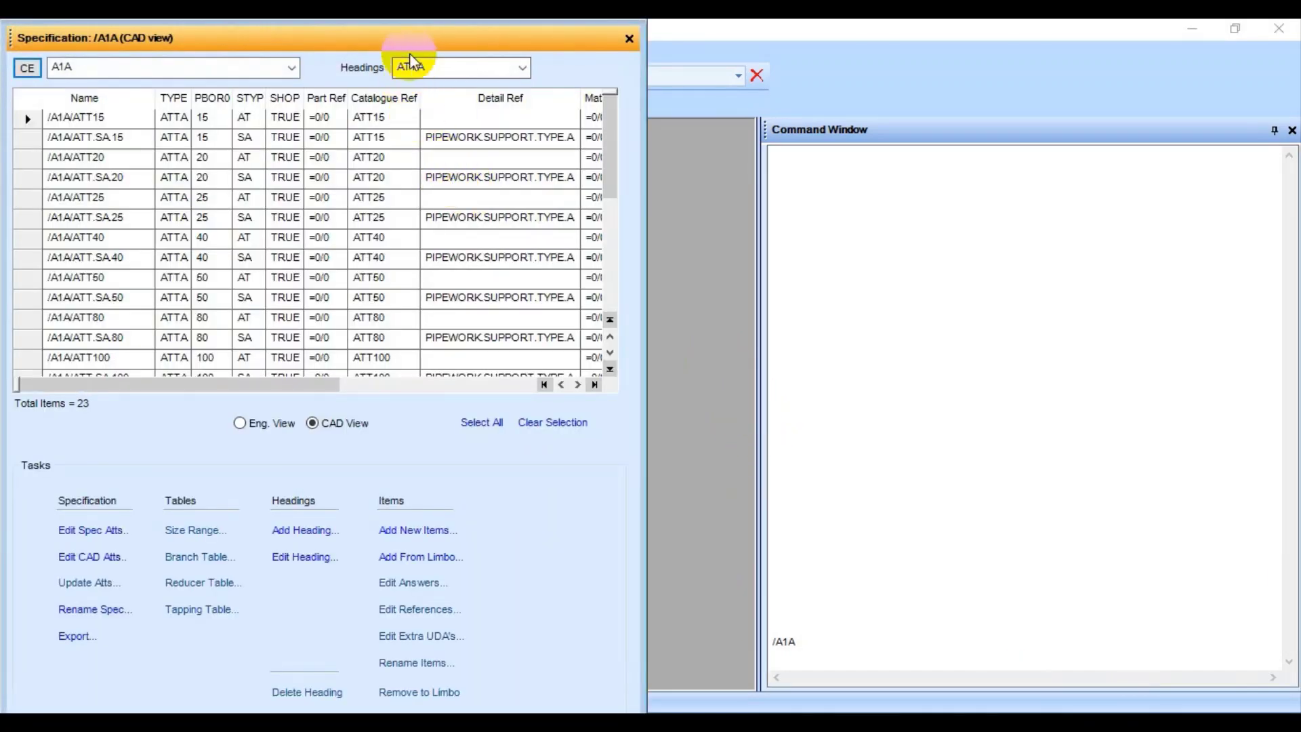
mouse_move(412, 37)
mouse_down()
mouse_move(790, 342)
mouse_move(650, 145)
mouse_move(668, 171)
mouse_up()
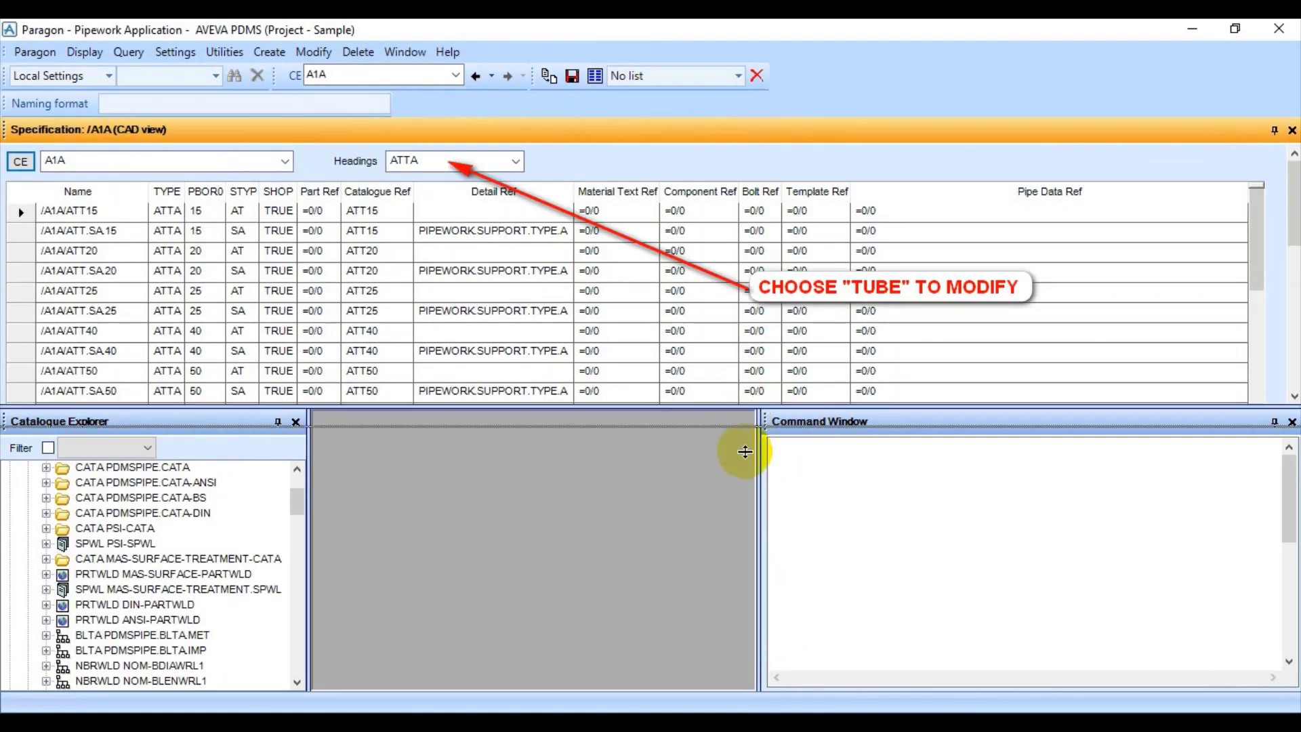
Enlarge the Specification form and switch its heading to TUBE to list the spec's pipe items.
drag(744, 451, 749, 488)
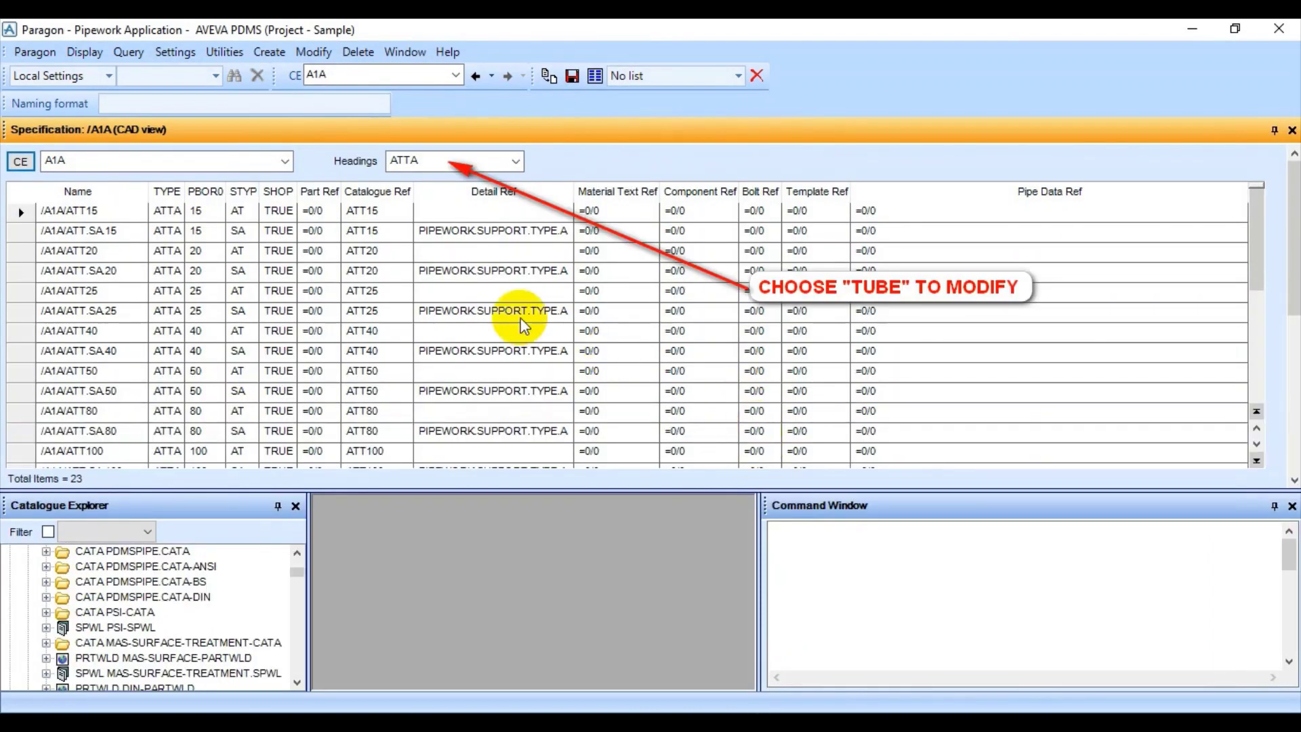
click(519, 167)
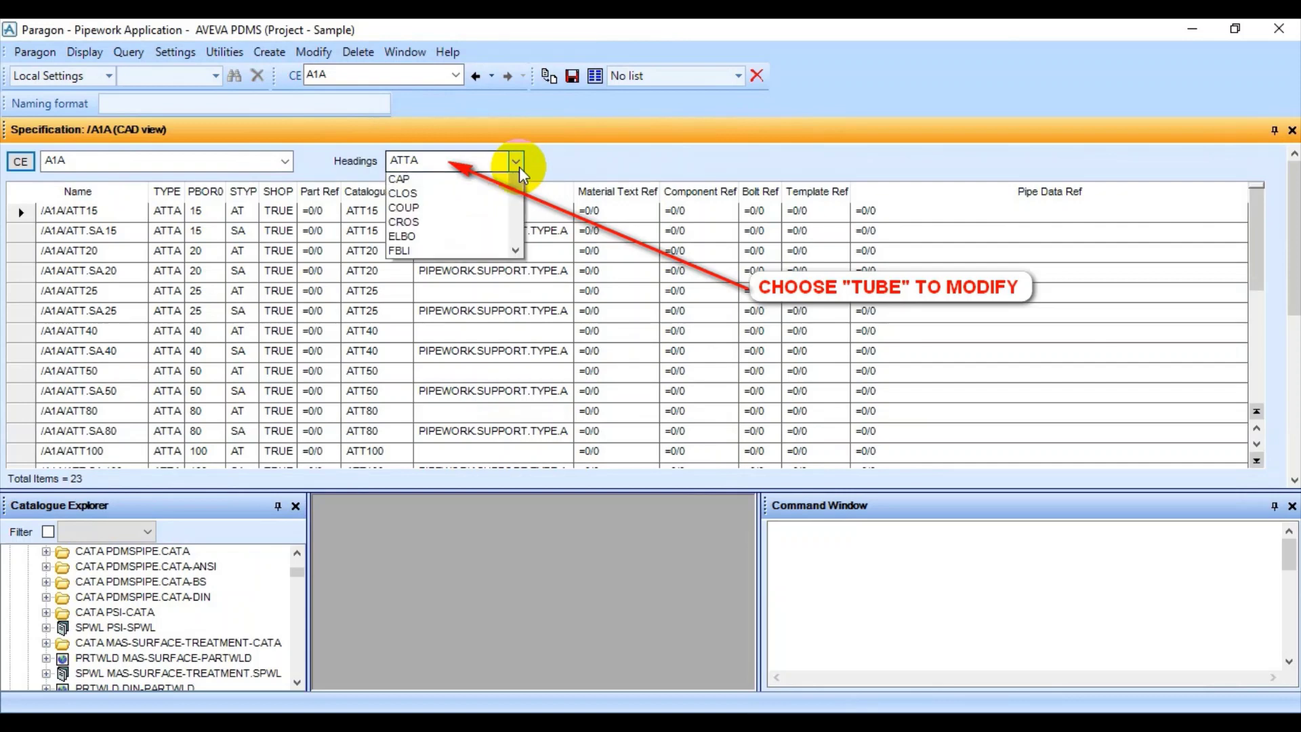
scroll(433, 267, down, 1)
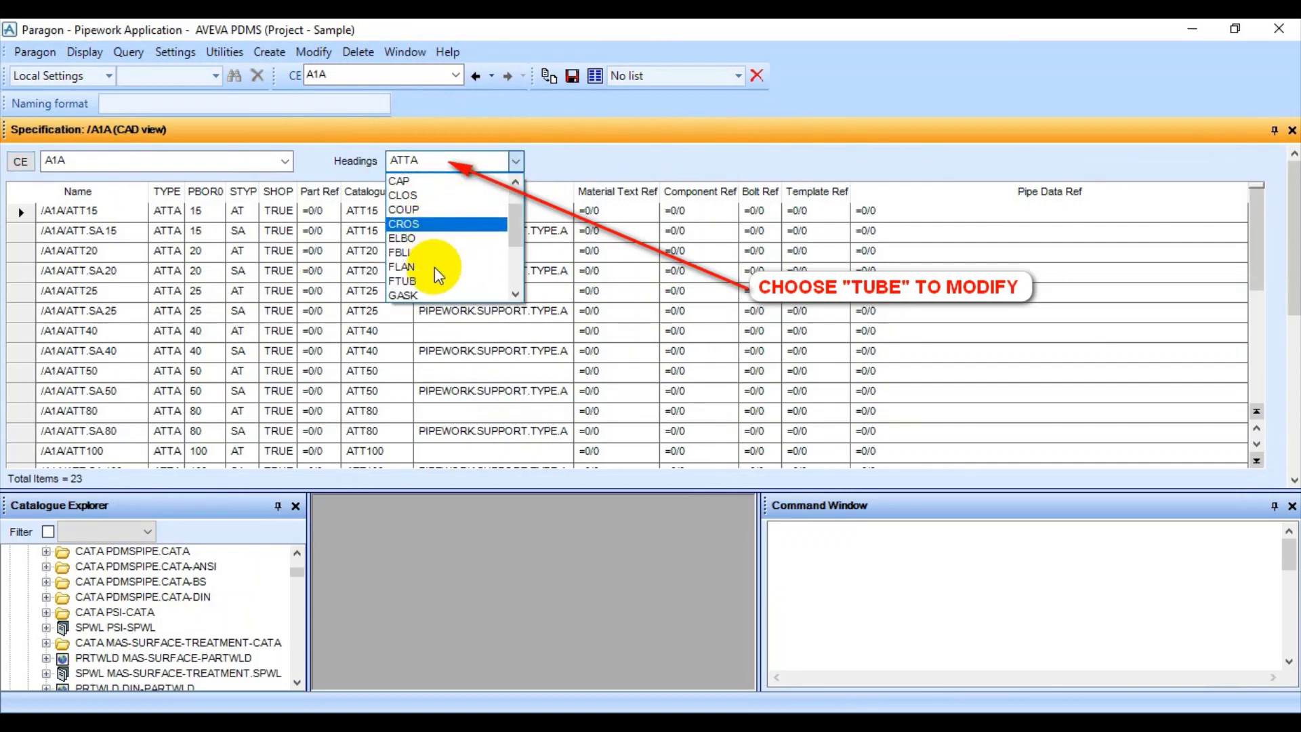
scroll(433, 267, down, 3)
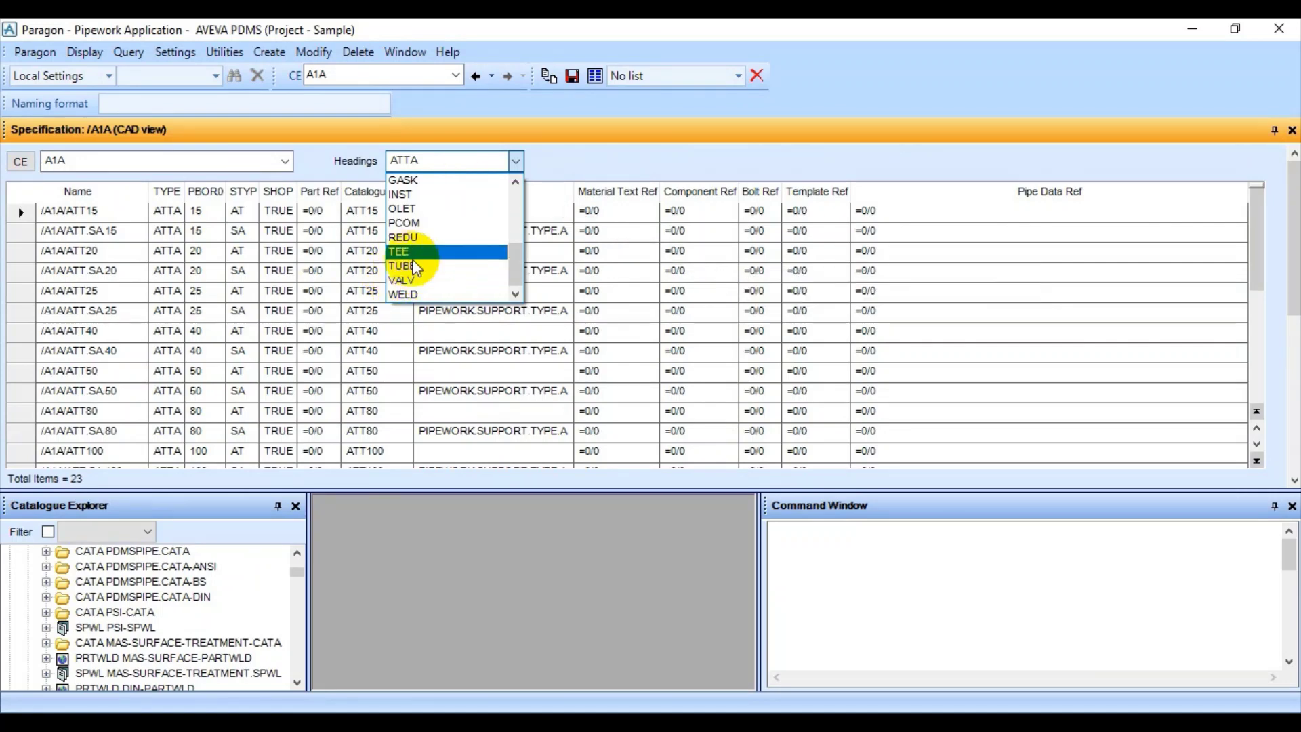
click(424, 267)
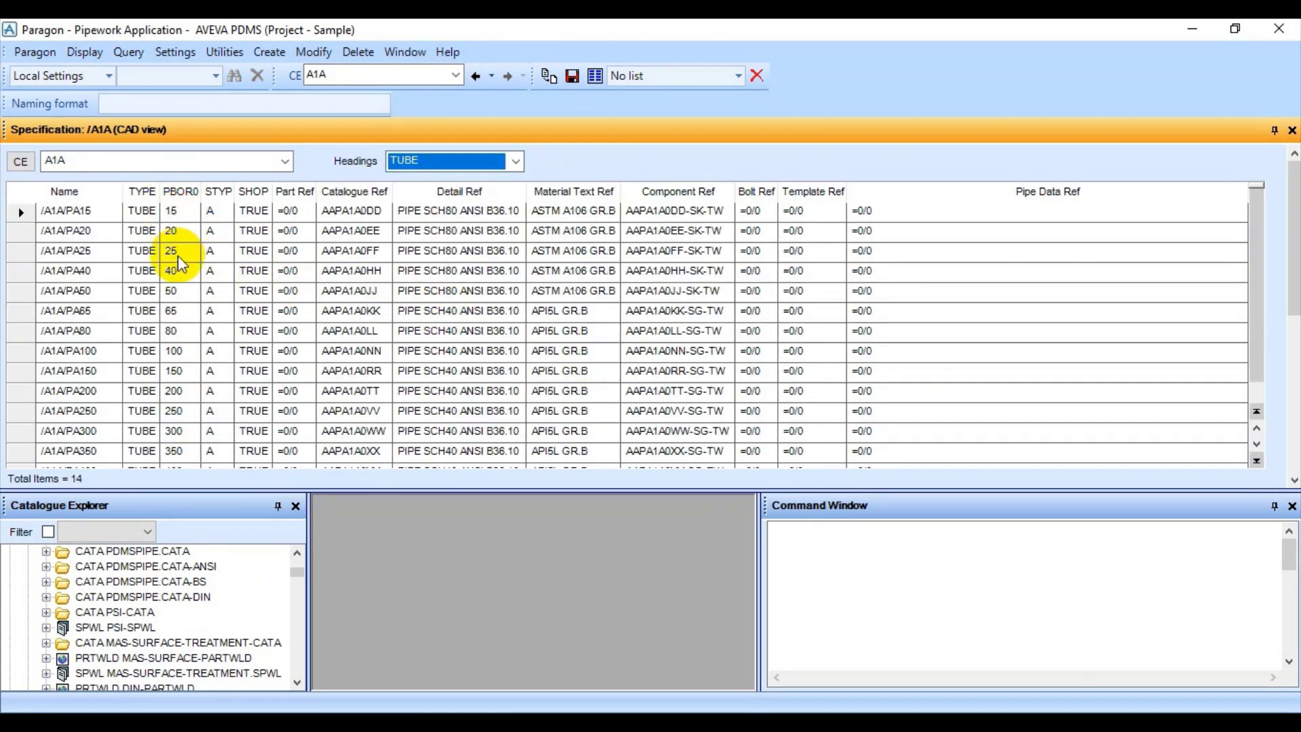
Select the 400 mm tube item /A1A/PA400 and open the Add New Items task.
scroll(190, 410, down, 1)
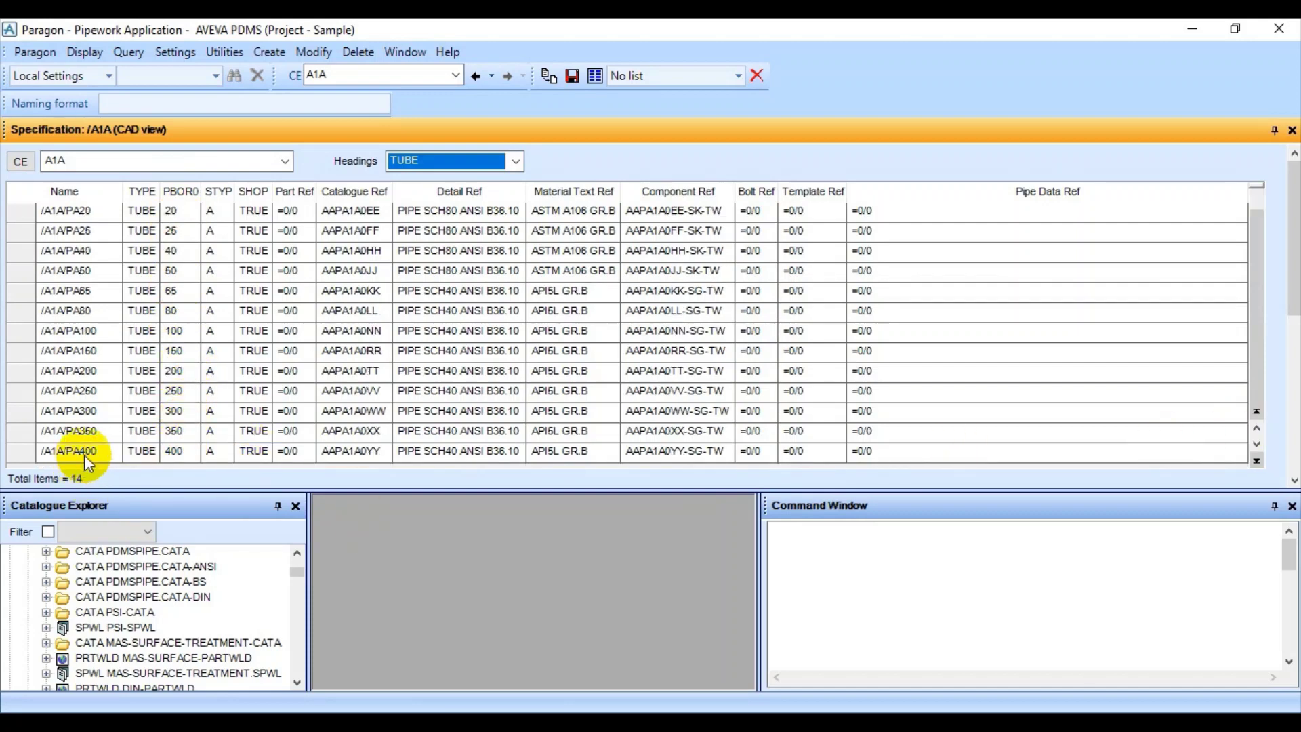
click(21, 451)
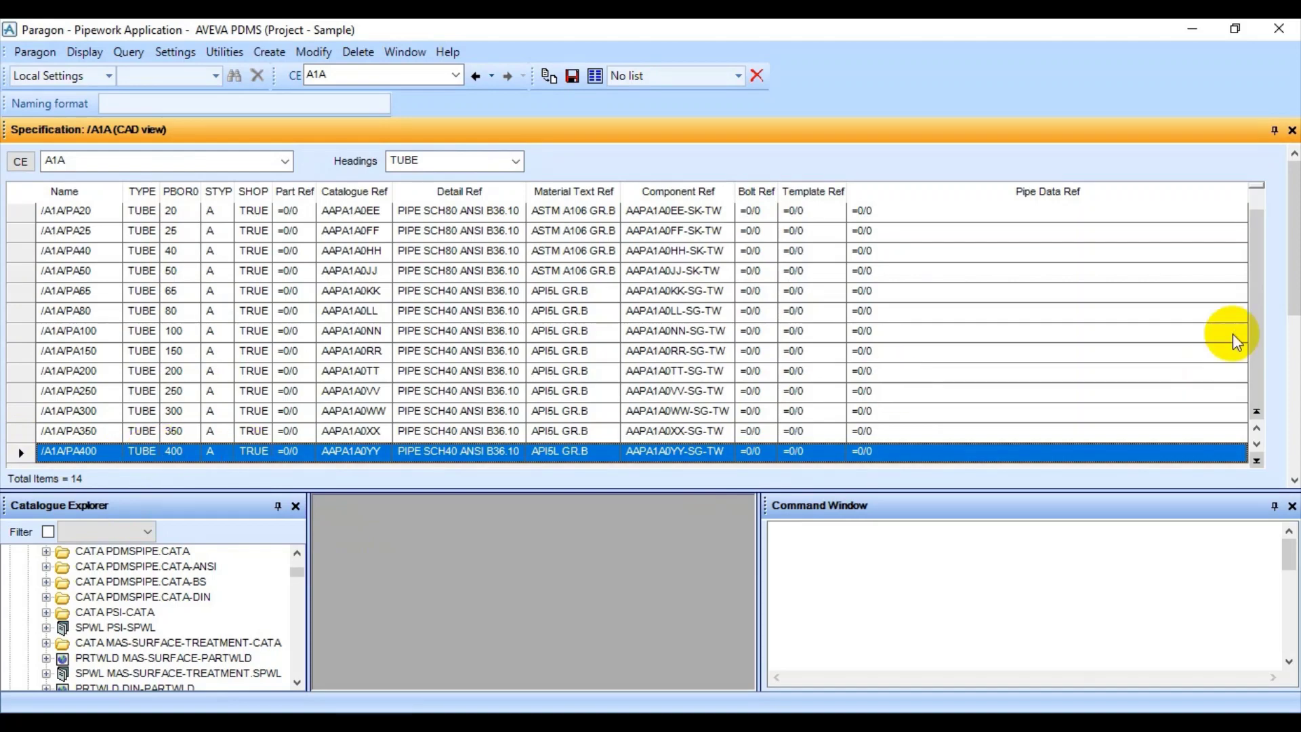
drag(1291, 247, 1291, 377)
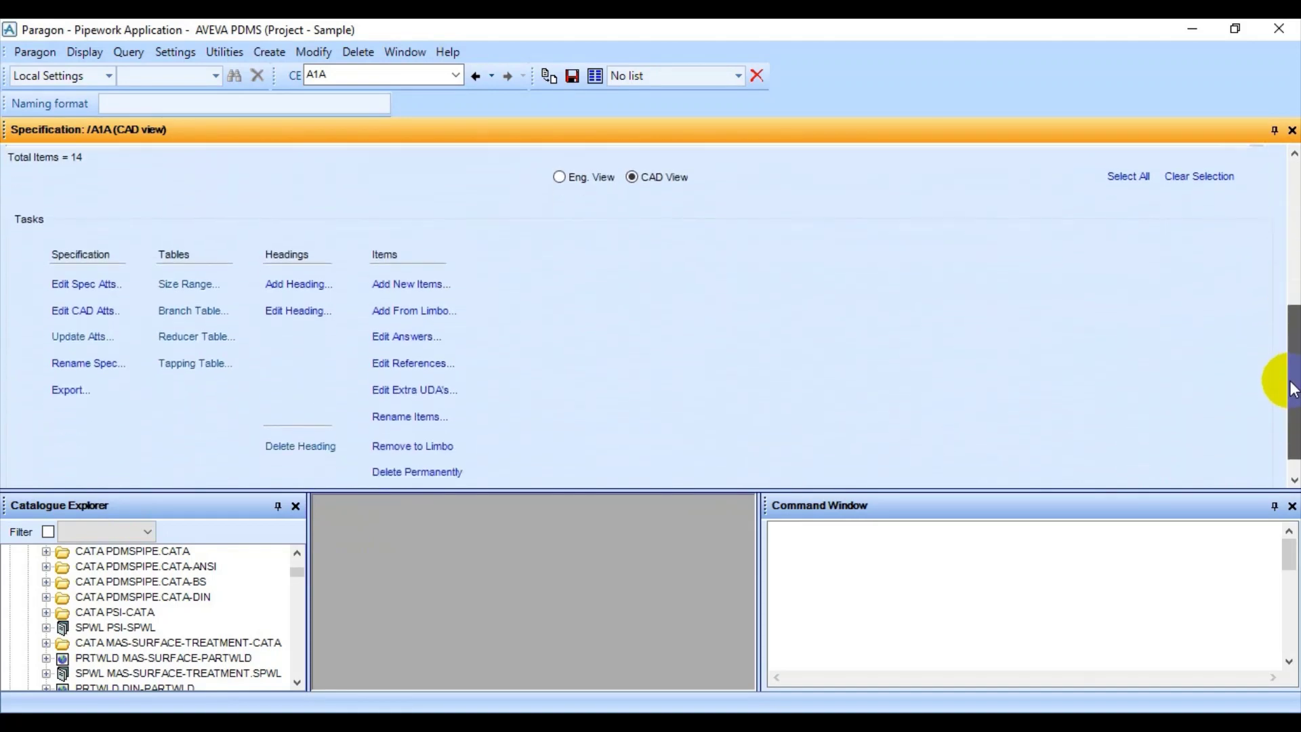
click(411, 278)
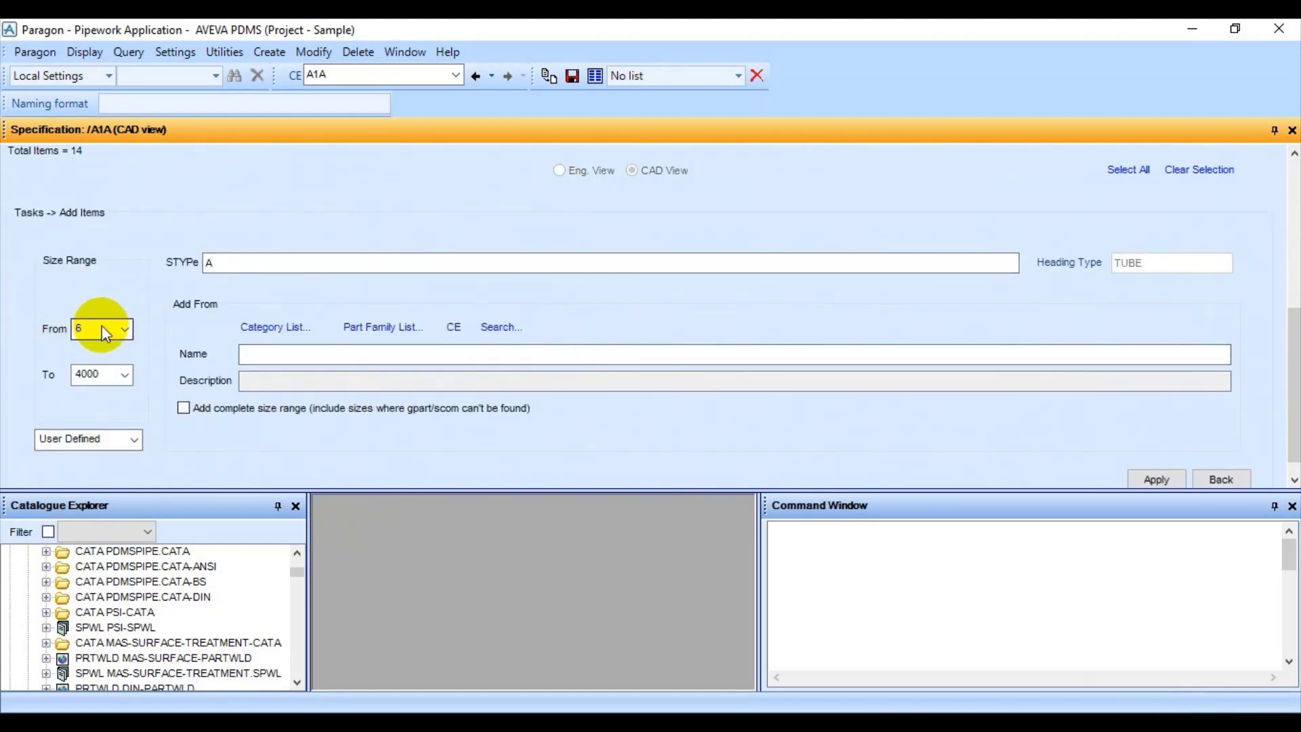
Set the size range of the new tube items from 450 to 1200.
click(124, 329)
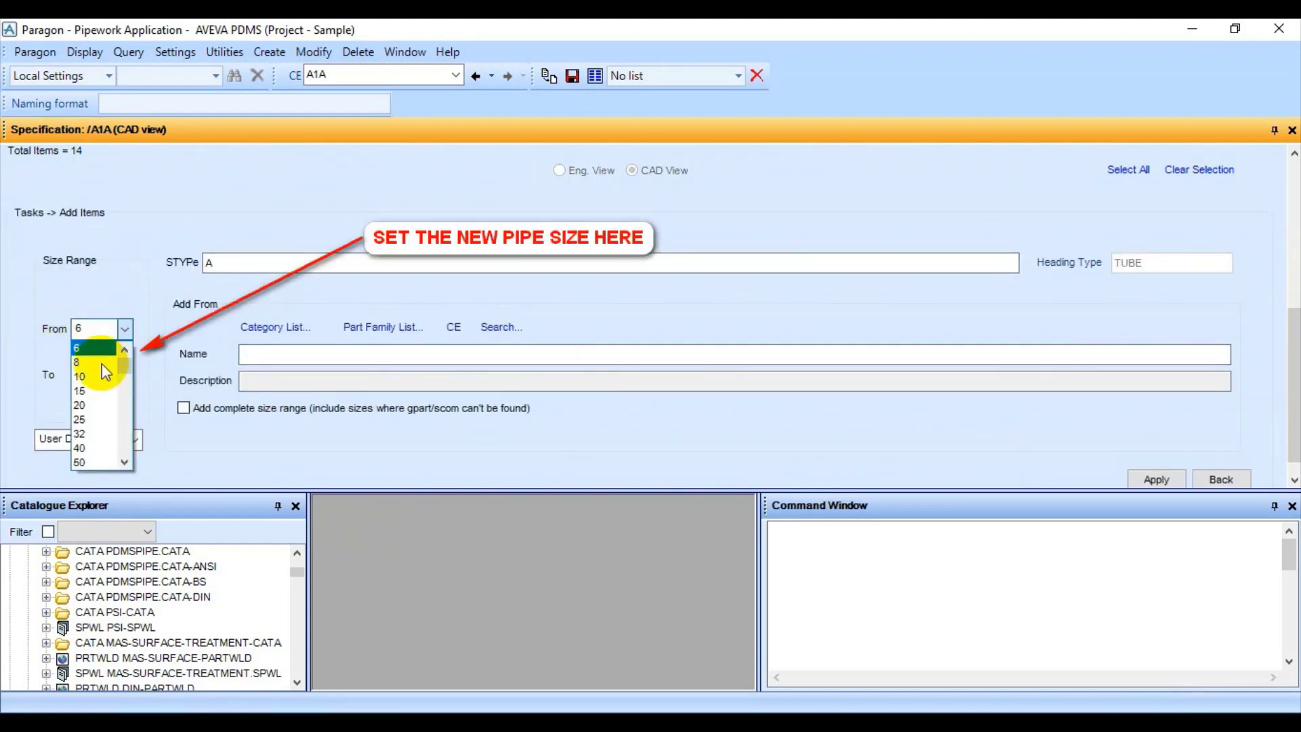
click(121, 462)
click(120, 462)
click(120, 462)
click(120, 462)
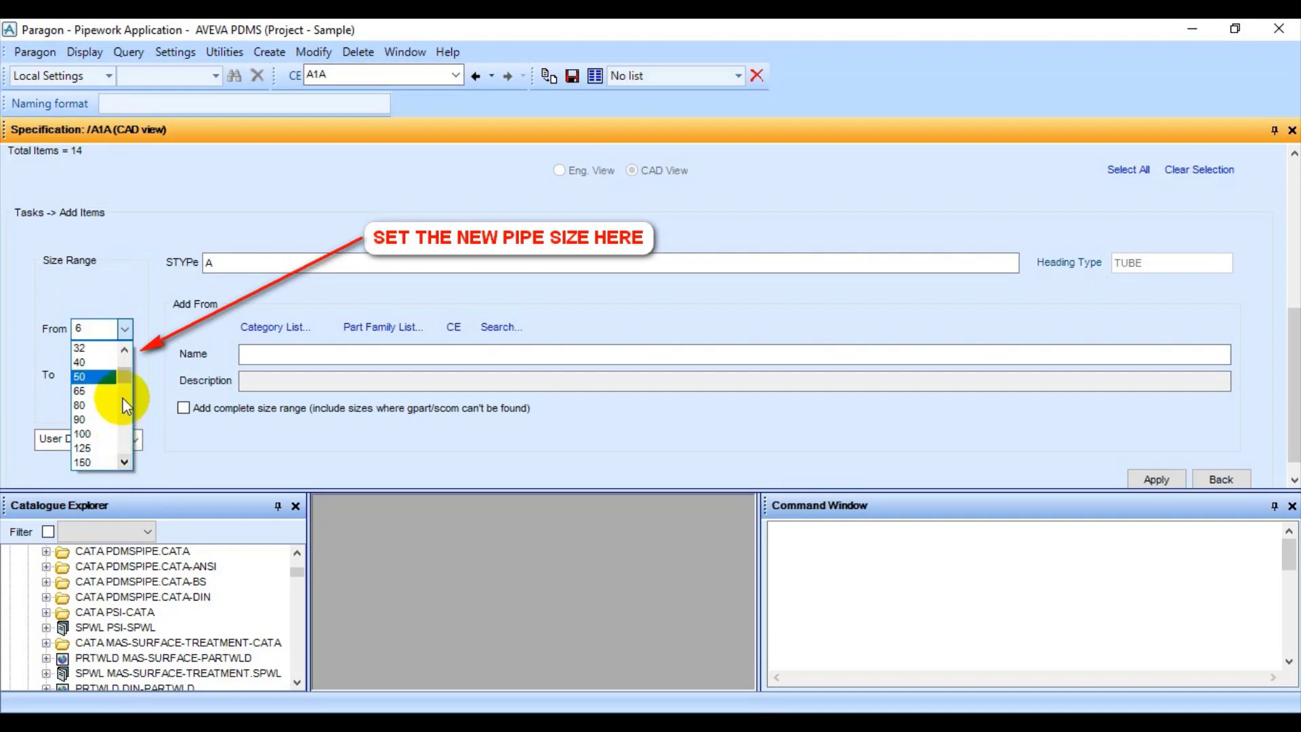
drag(124, 373, 125, 389)
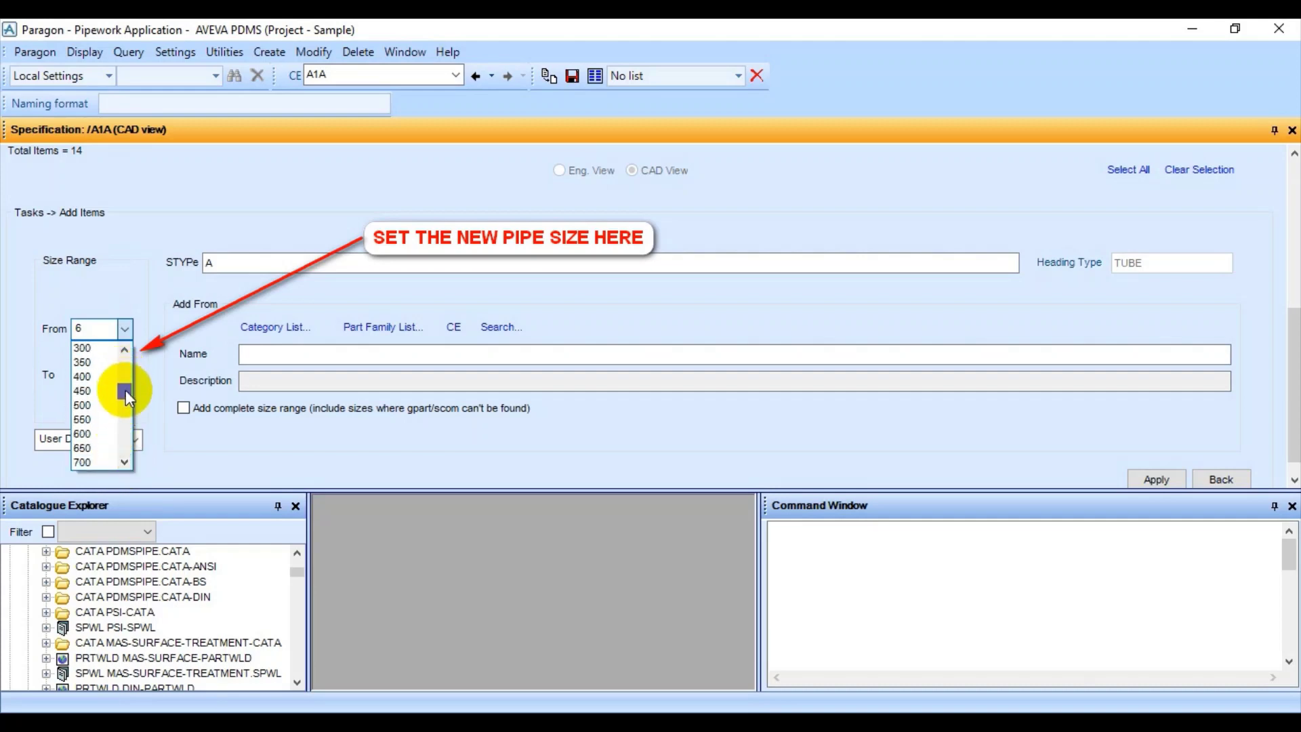
click(86, 393)
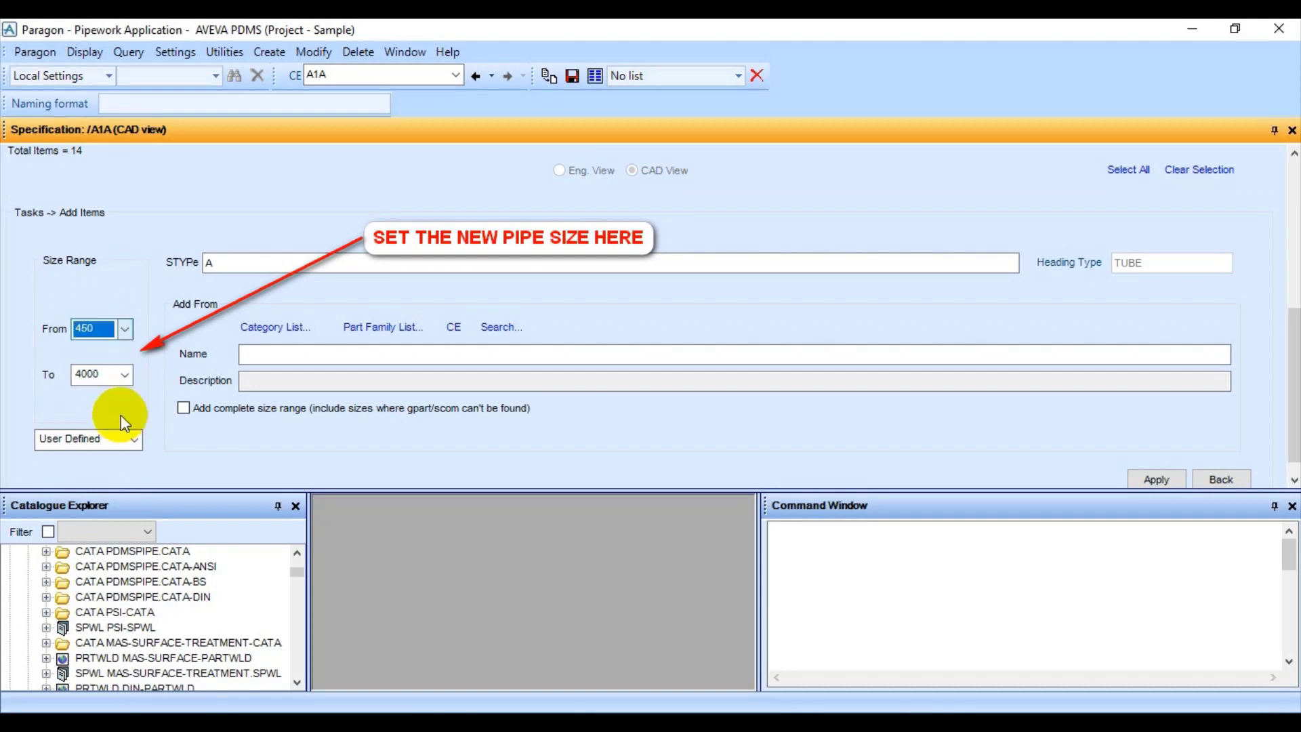
click(126, 380)
drag(128, 498, 132, 445)
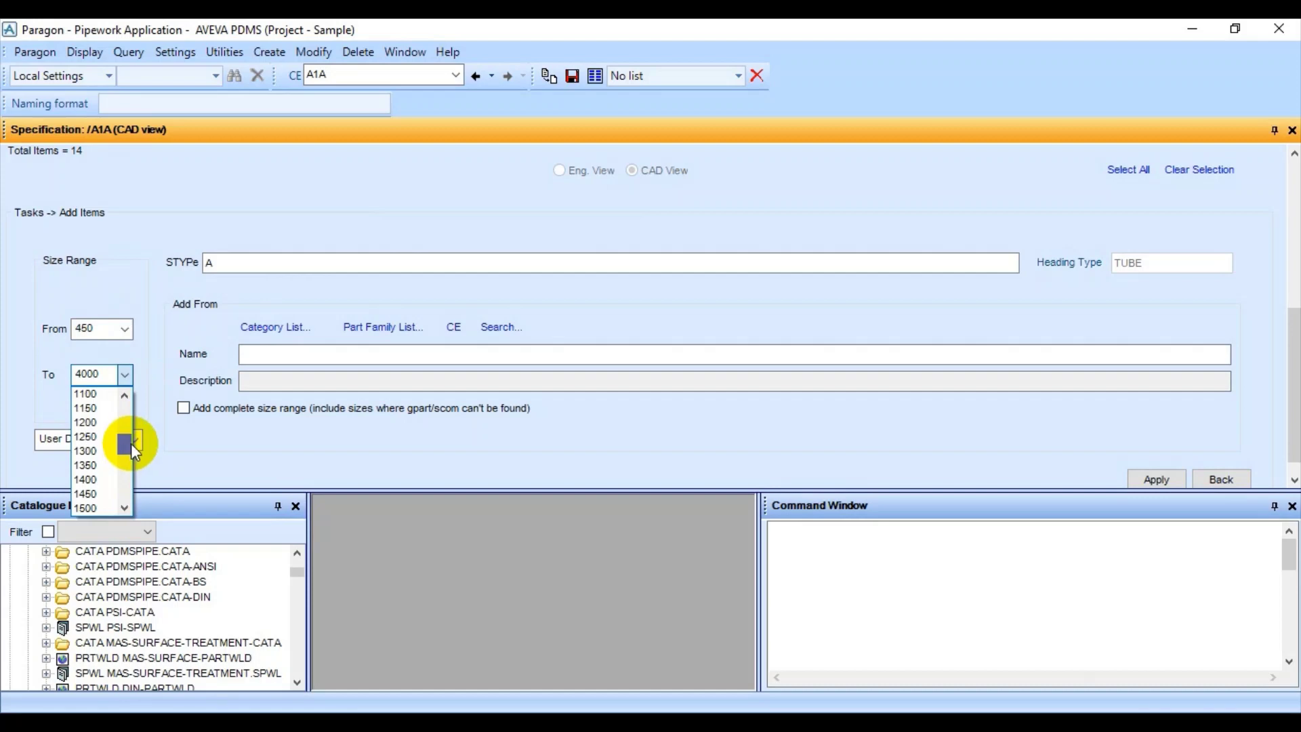
click(95, 422)
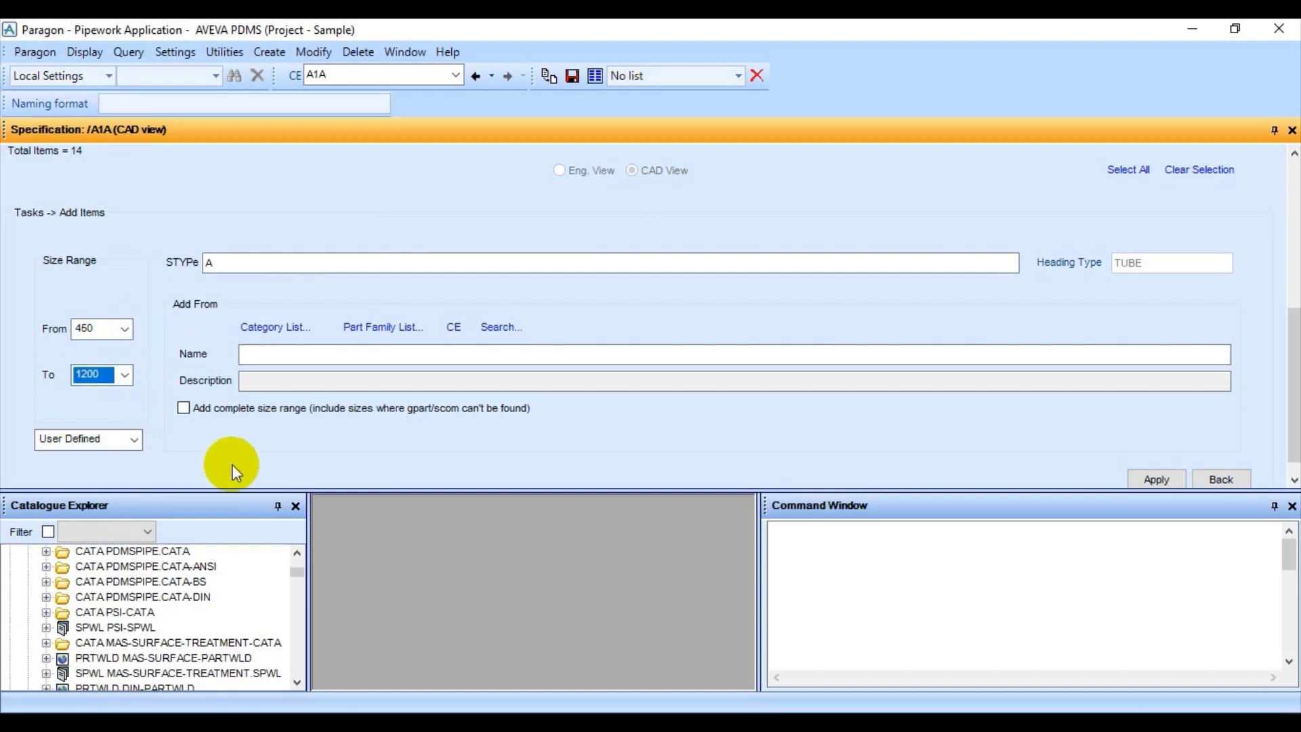
Check the STYP of the existing tubes and search the catalogue for CATE elements with CSTA like *ANSI*.
click(256, 263)
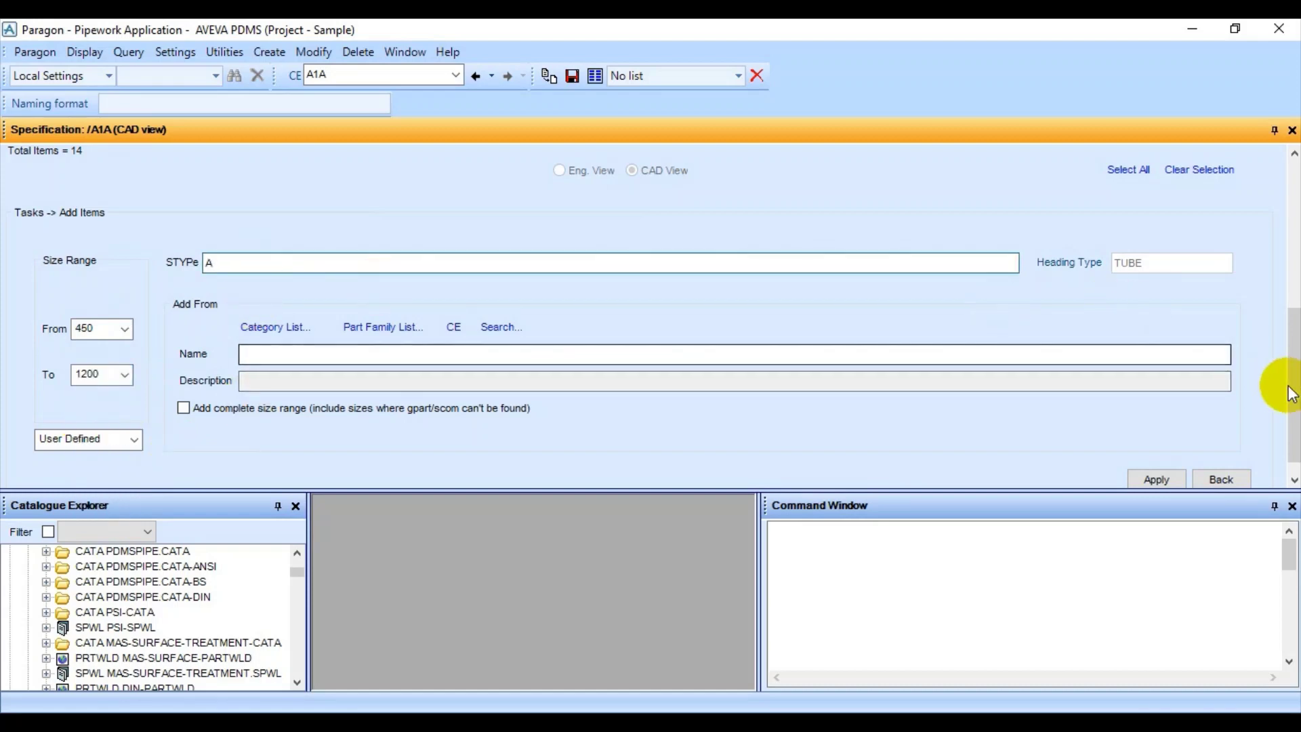
scroll(1278, 325, up, 5)
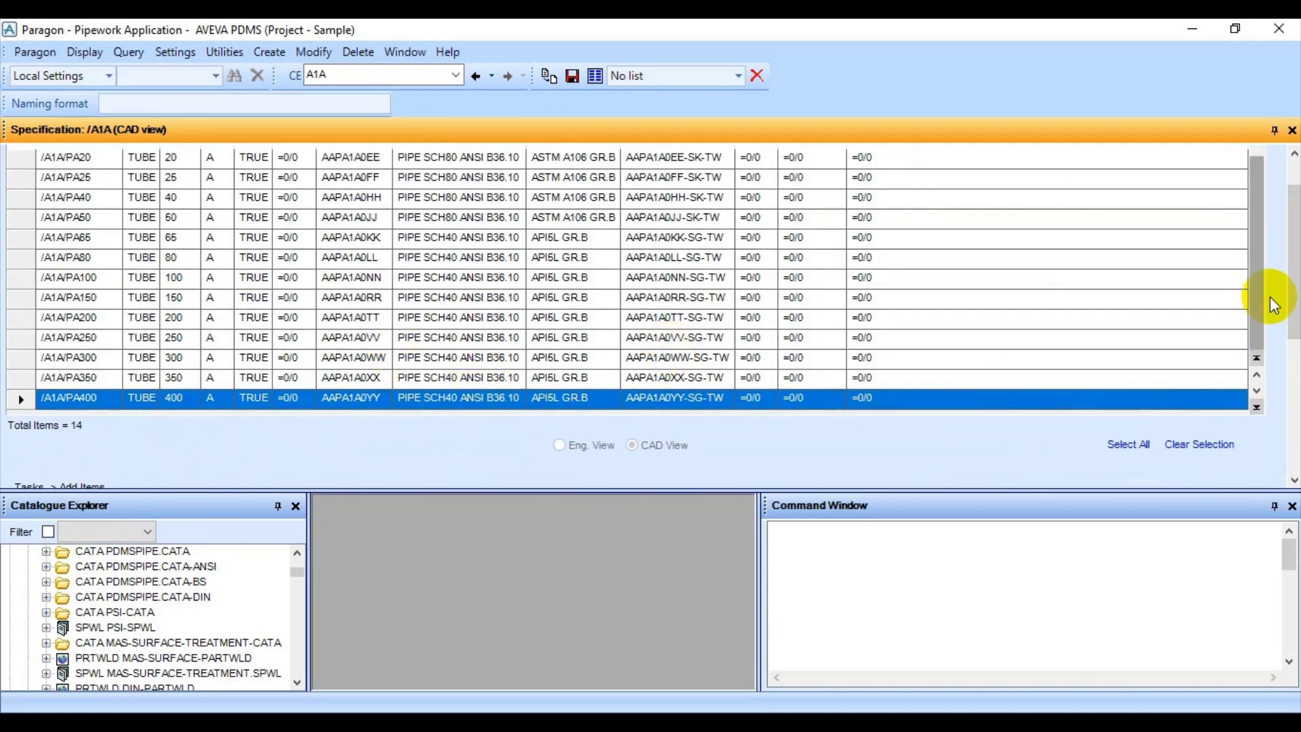
scroll(1280, 291, up, 2)
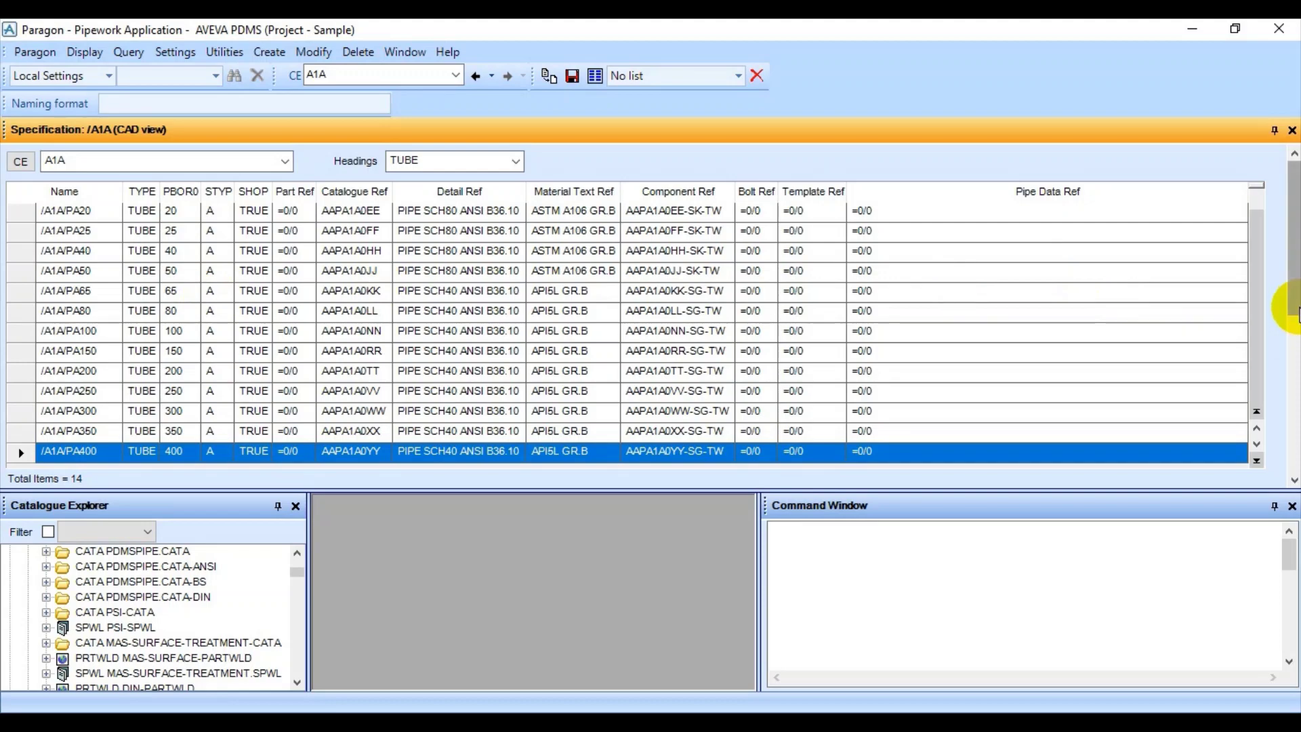
drag(1289, 311, 1280, 444)
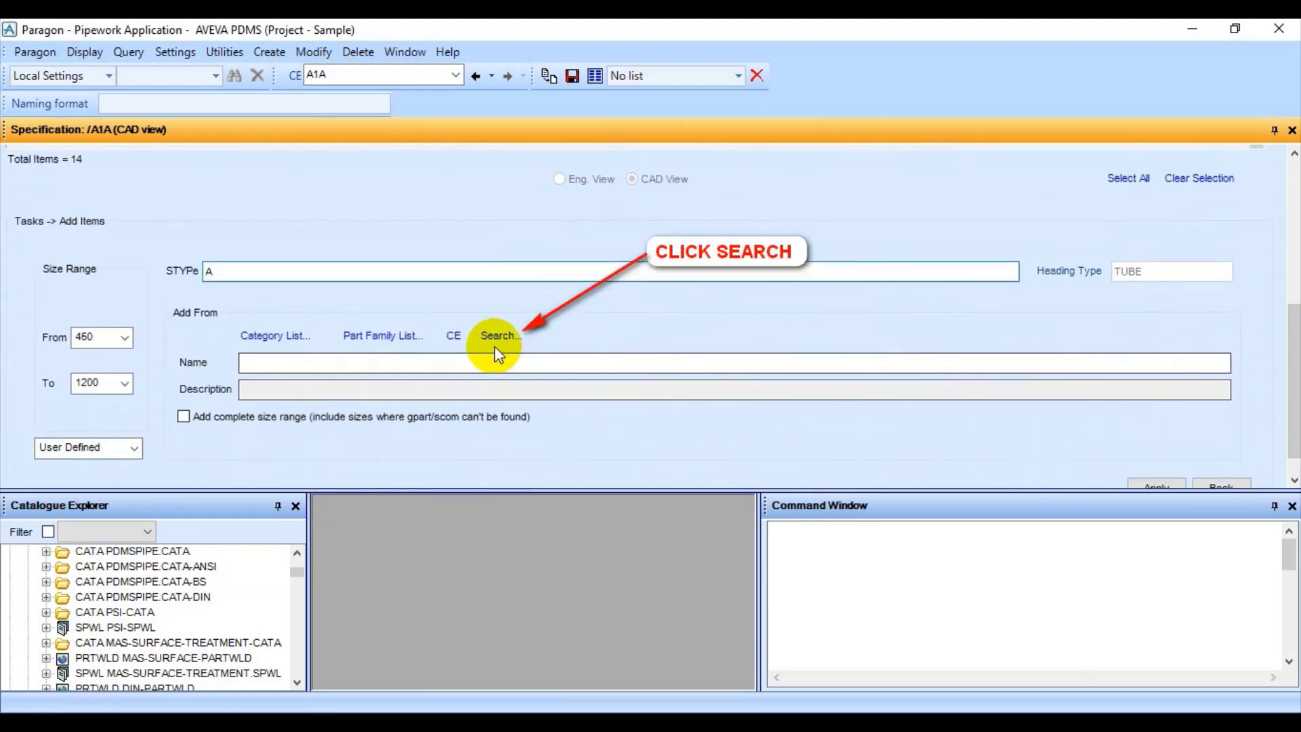
click(502, 338)
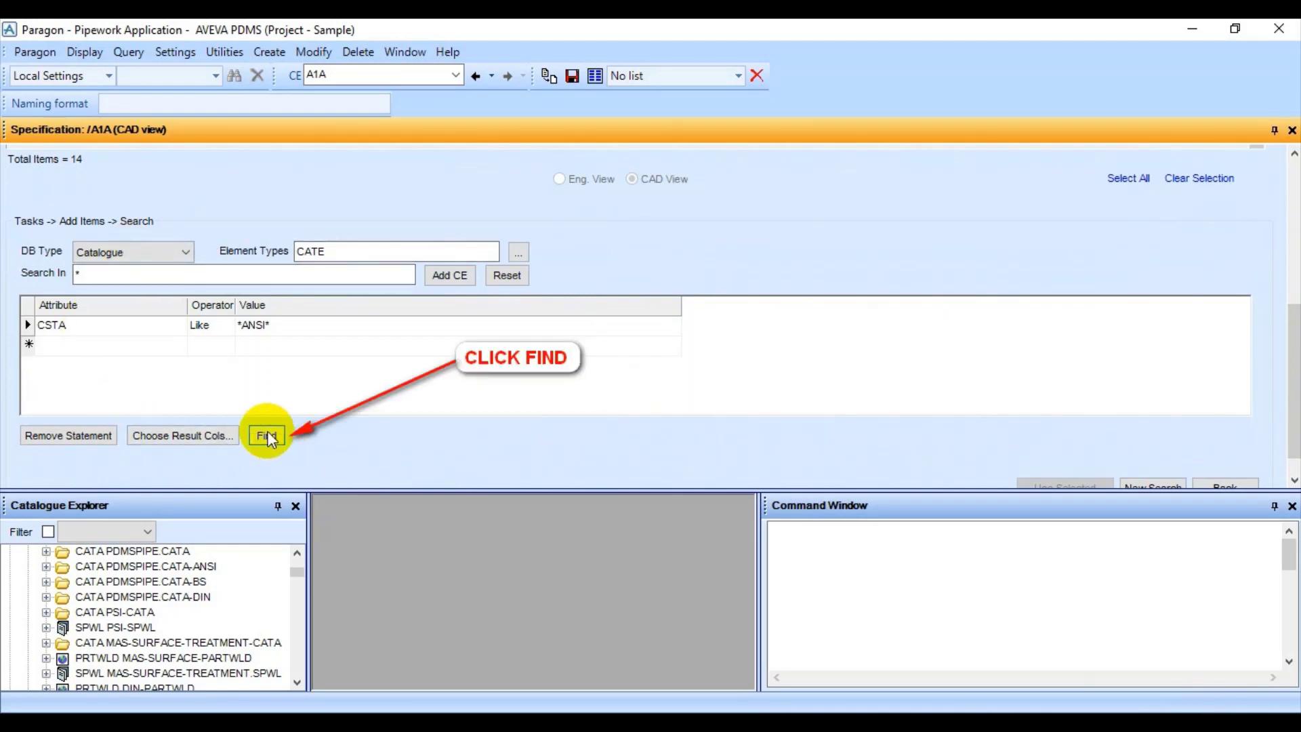
click(273, 434)
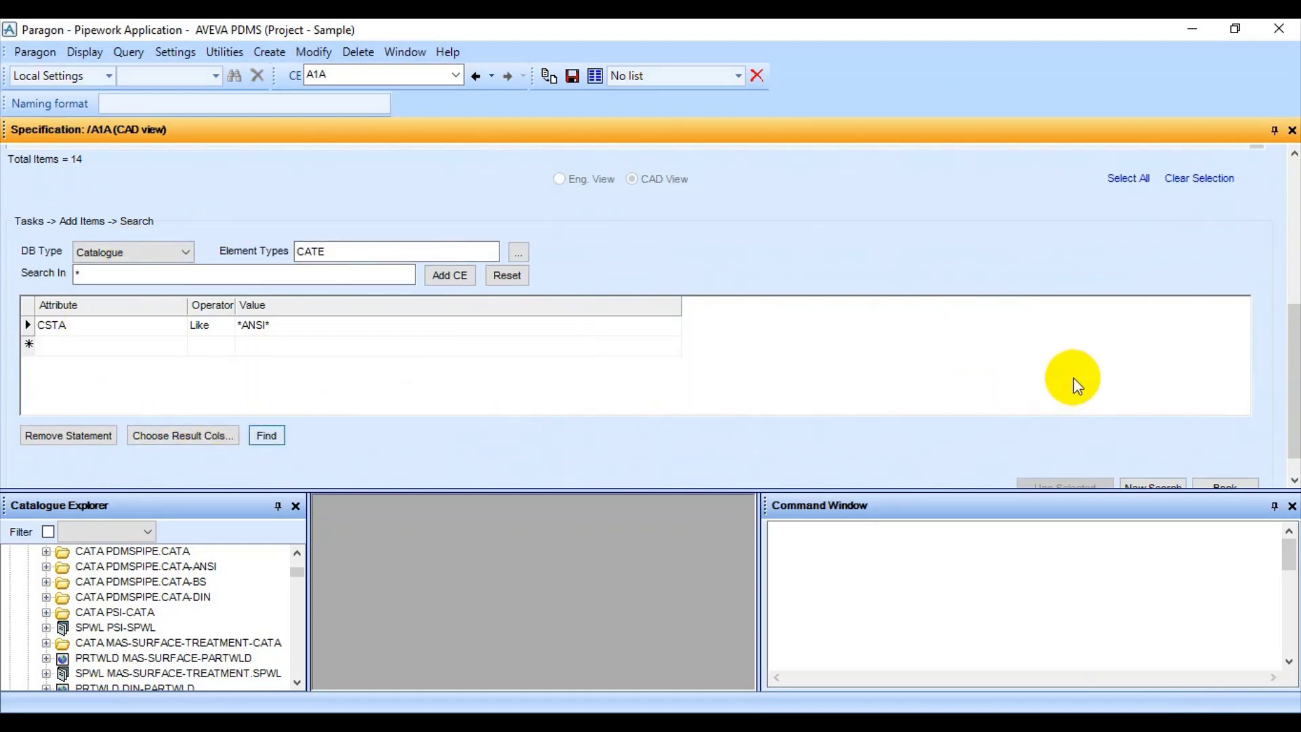
click(265, 436)
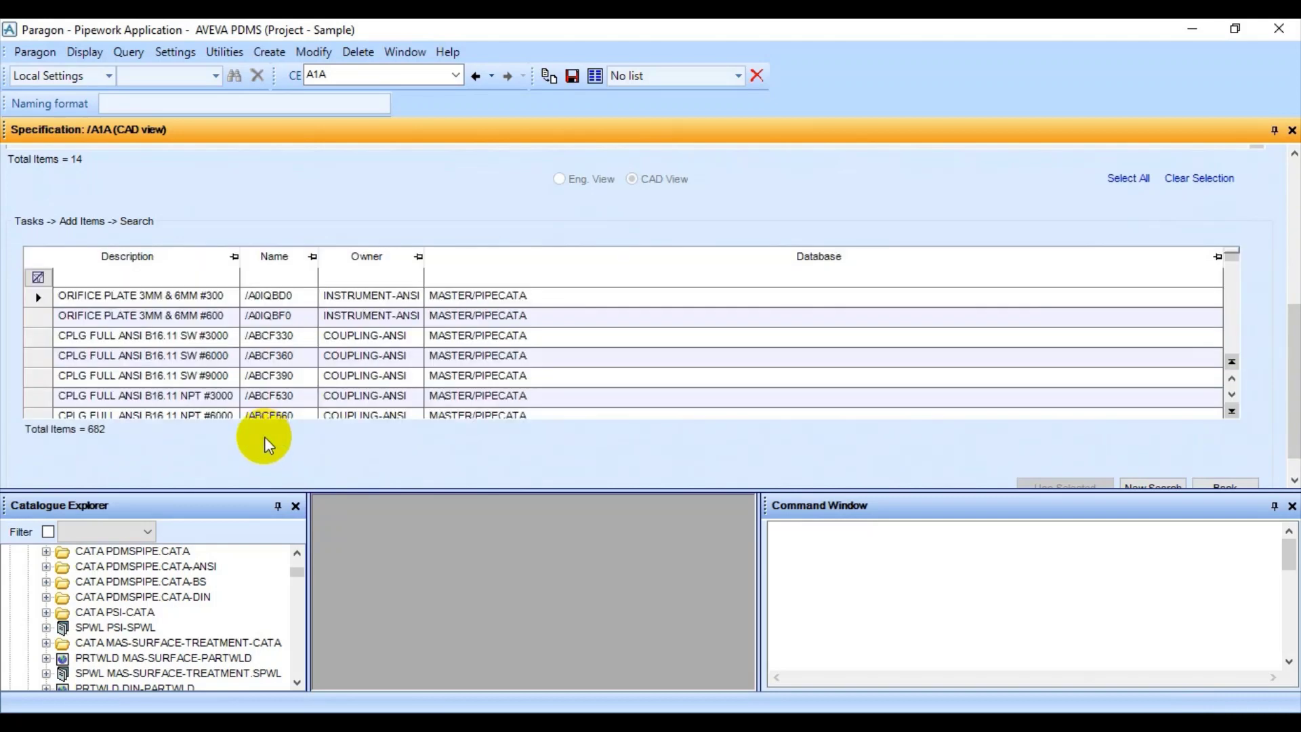
Filter the search results by the description PIPE.
scroll(223, 450, down, 1)
scroll(223, 450, up, 3)
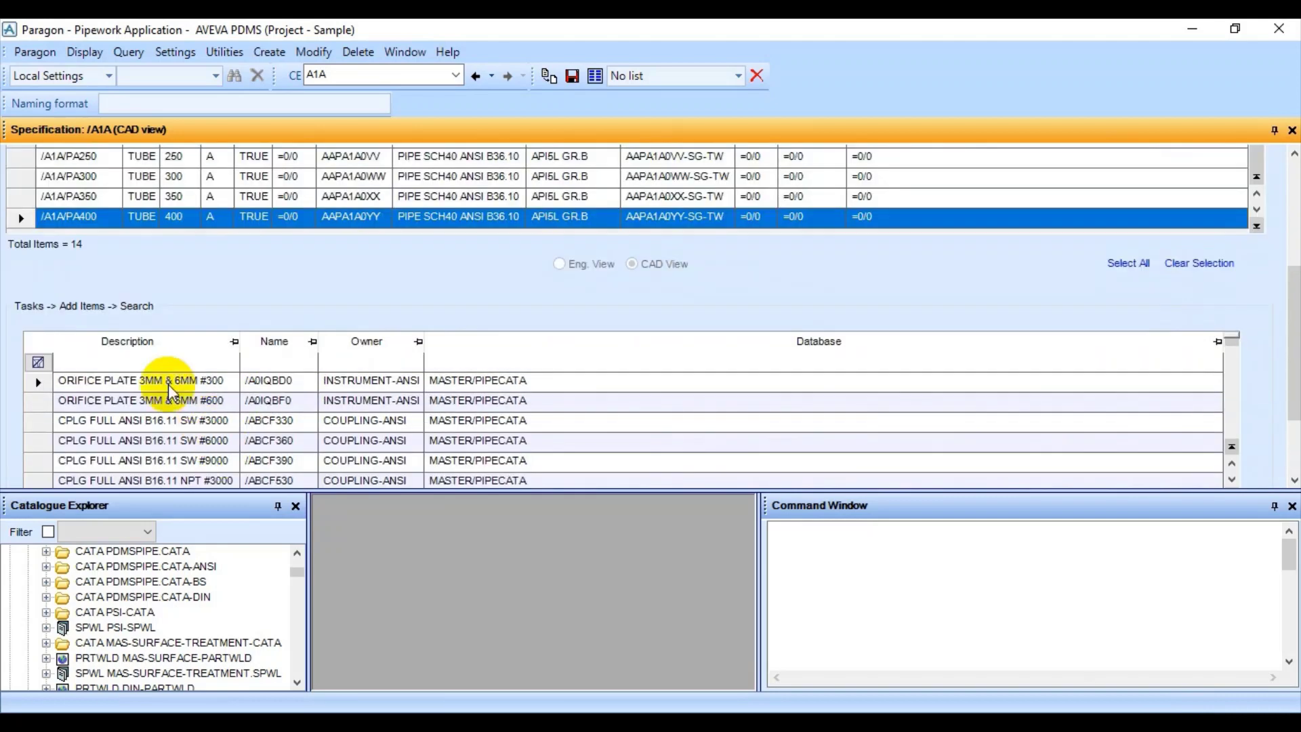
click(132, 361)
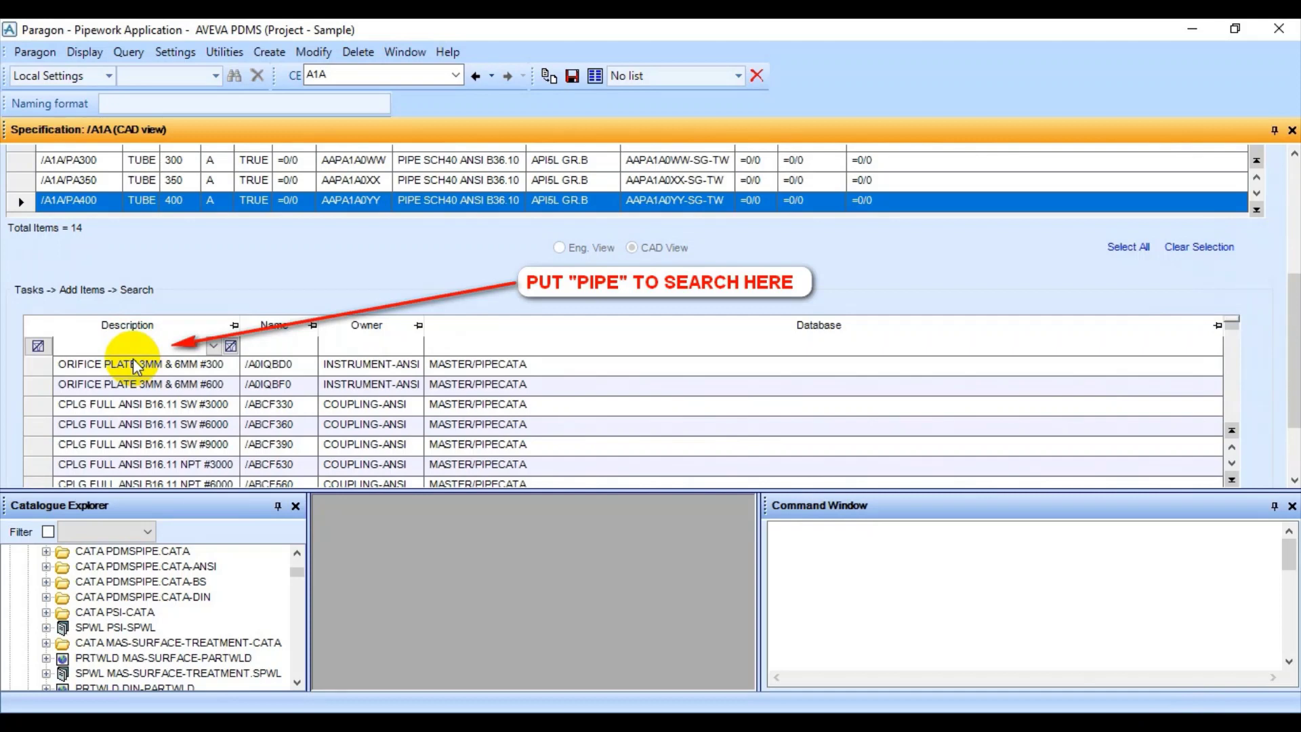
text(PIPE)
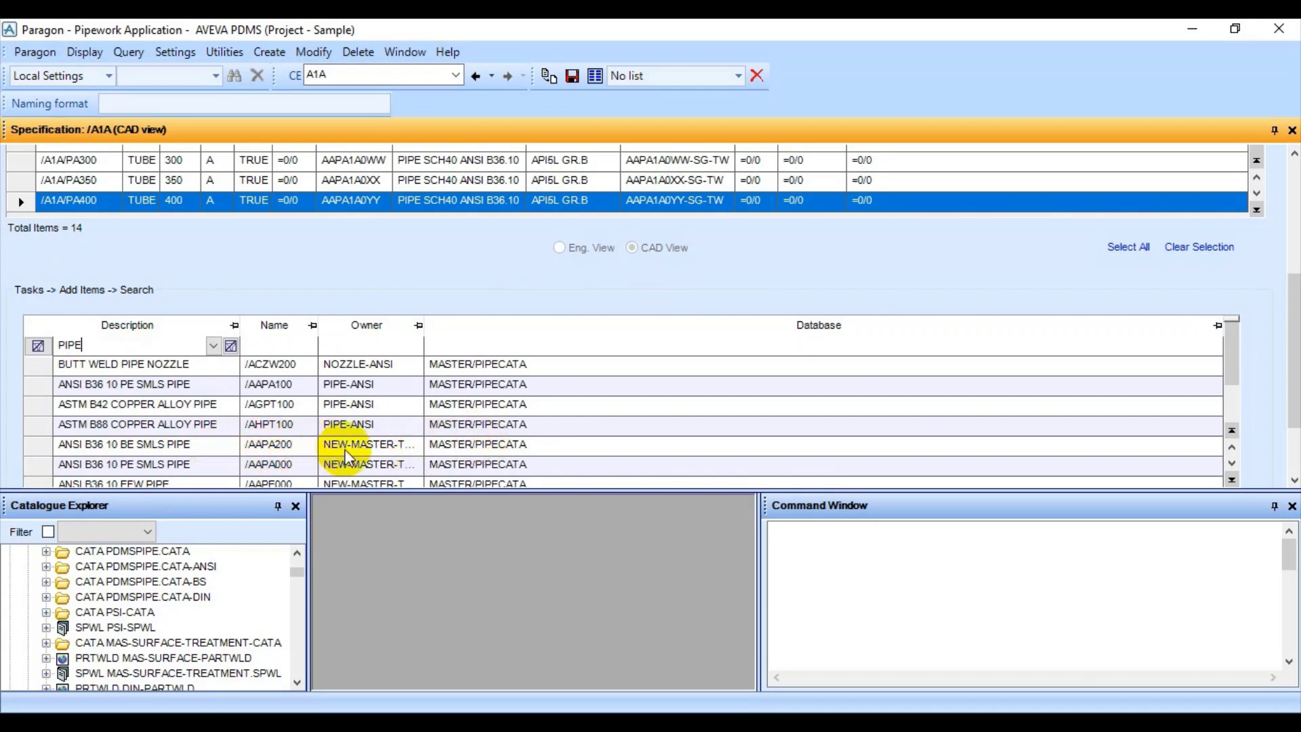
Use the category ANSI B36 10 BE SMLS PIPE, /AAPA200, as the source for the new tube items.
click(149, 448)
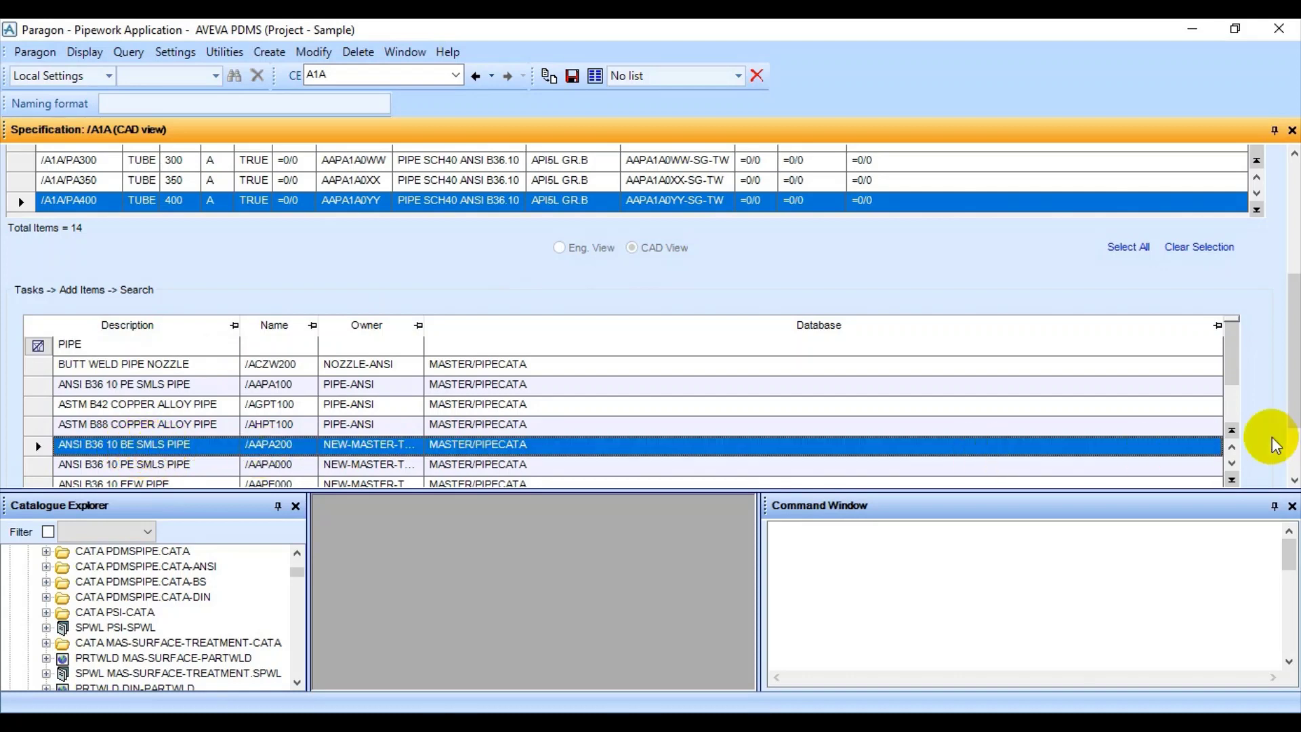
drag(1294, 416, 1290, 290)
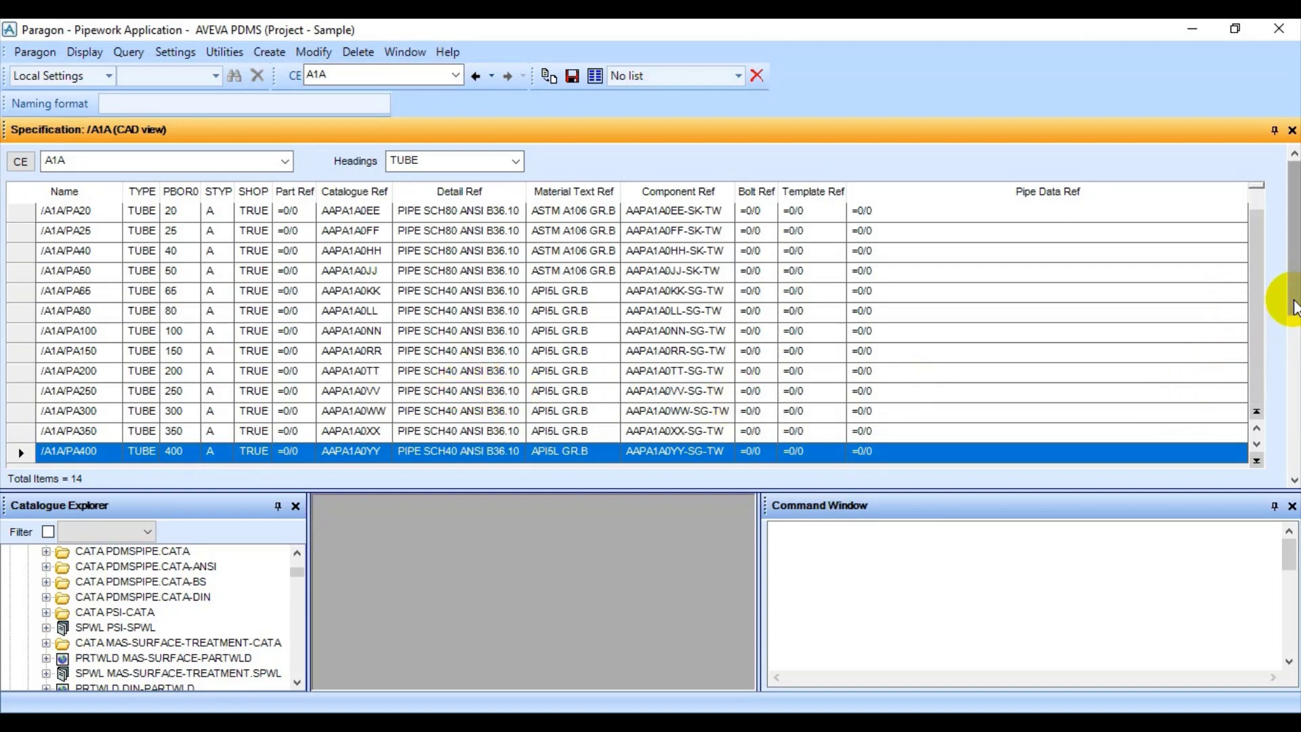
drag(1293, 308, 1279, 454)
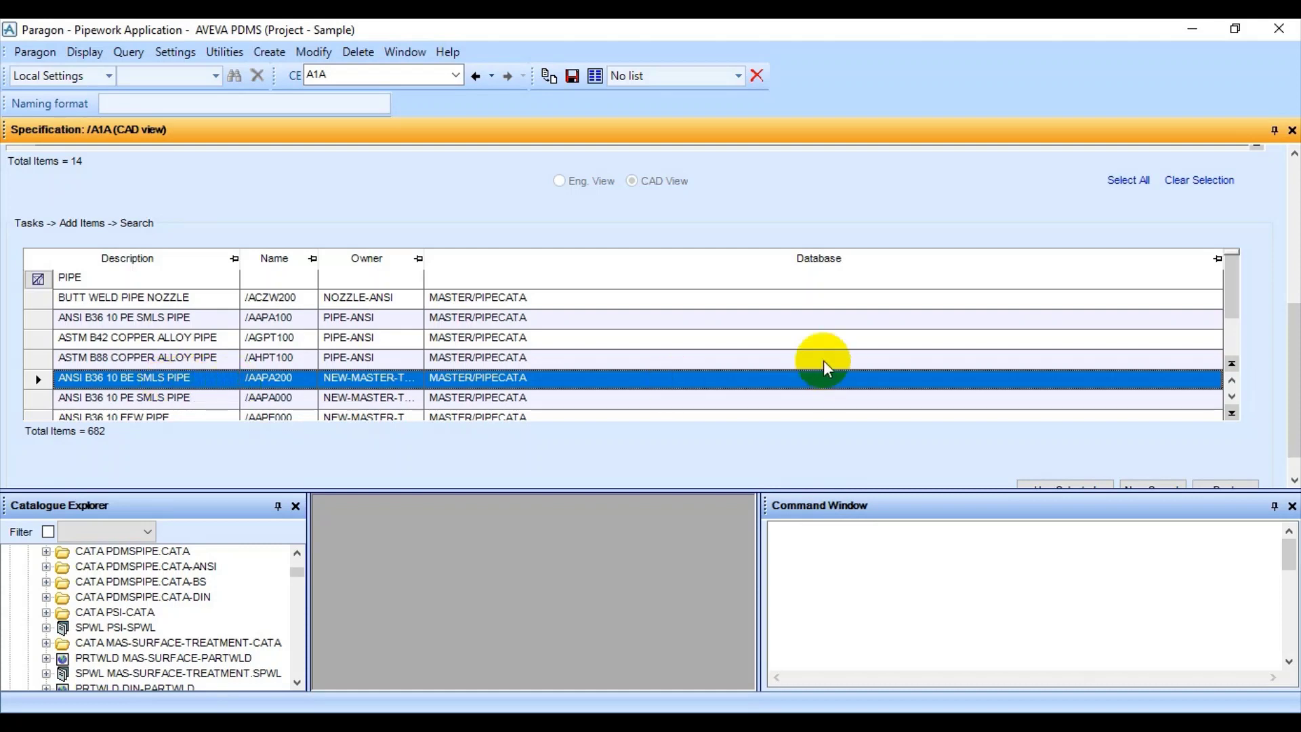
drag(1280, 308, 1280, 334)
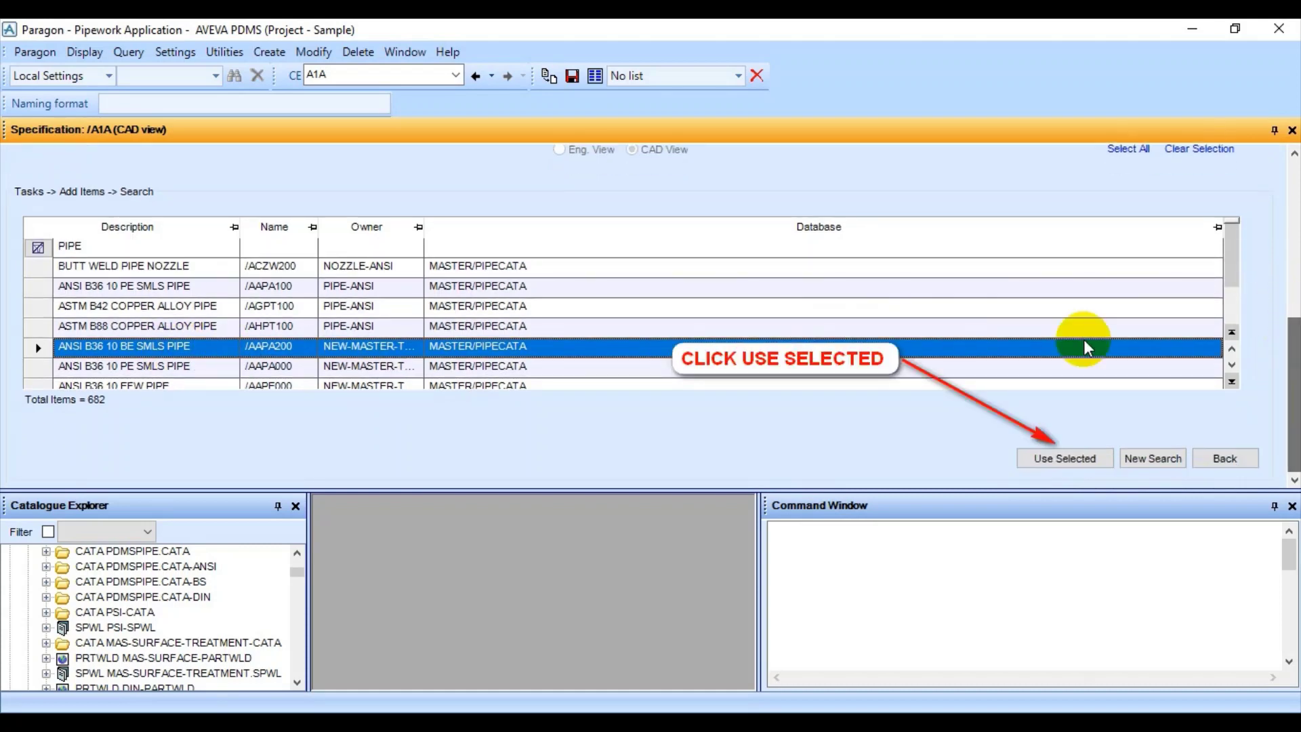
click(1061, 463)
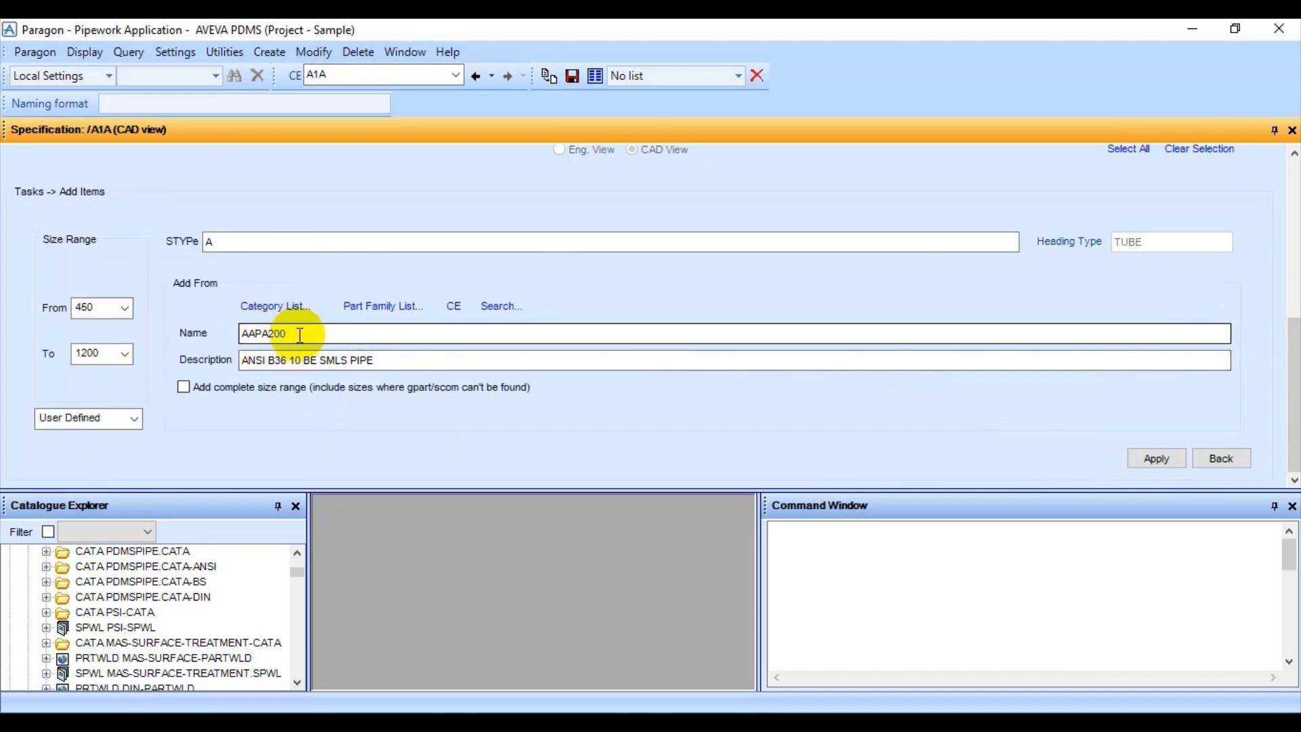
Apply the new tube items from AAPA200 to spec A1A and select the new 450 mm entry in the list.
drag(299, 334, 233, 333)
drag(378, 360, 240, 360)
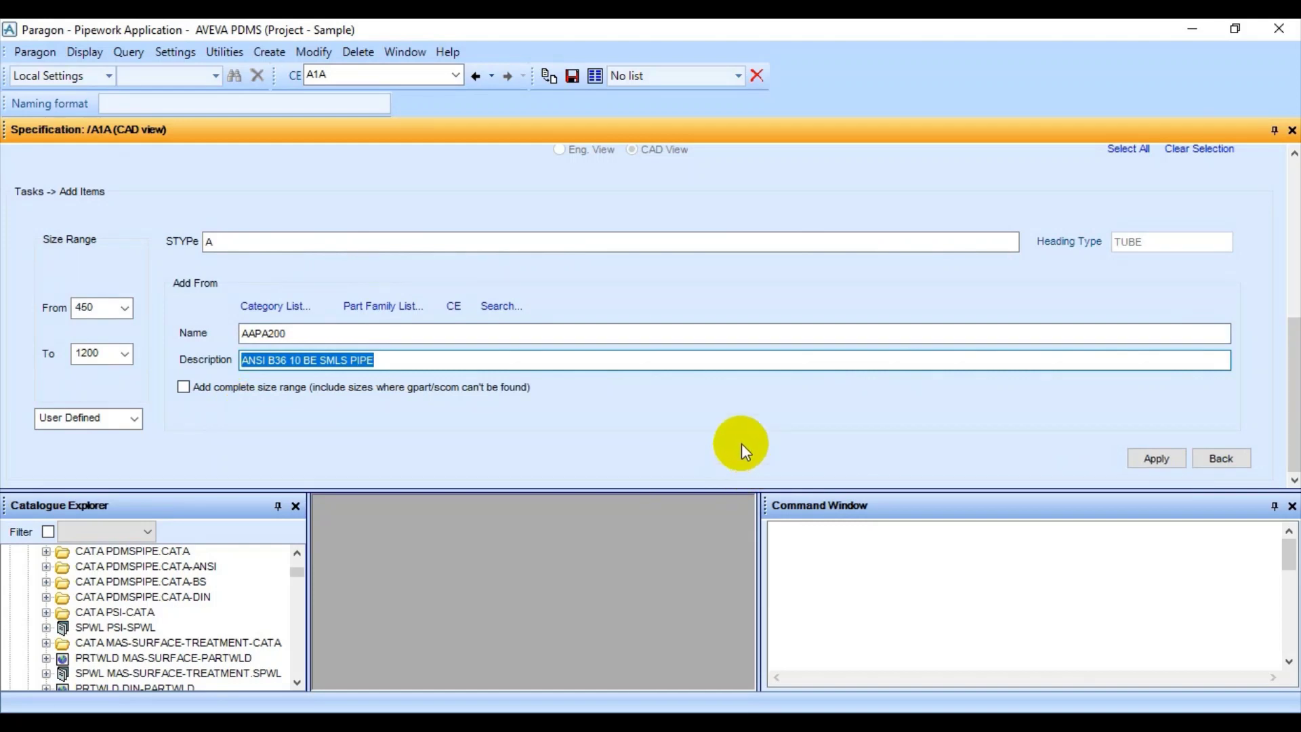
click(1166, 463)
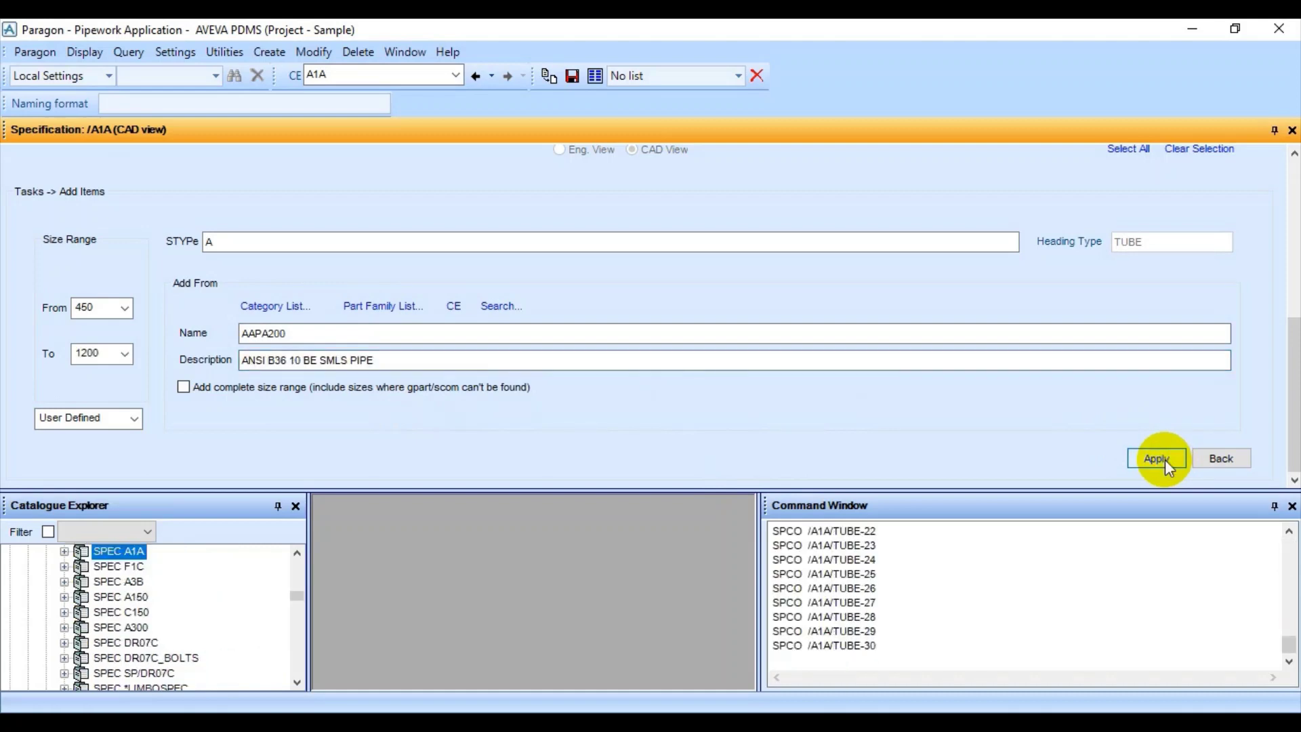
drag(1294, 405, 1294, 231)
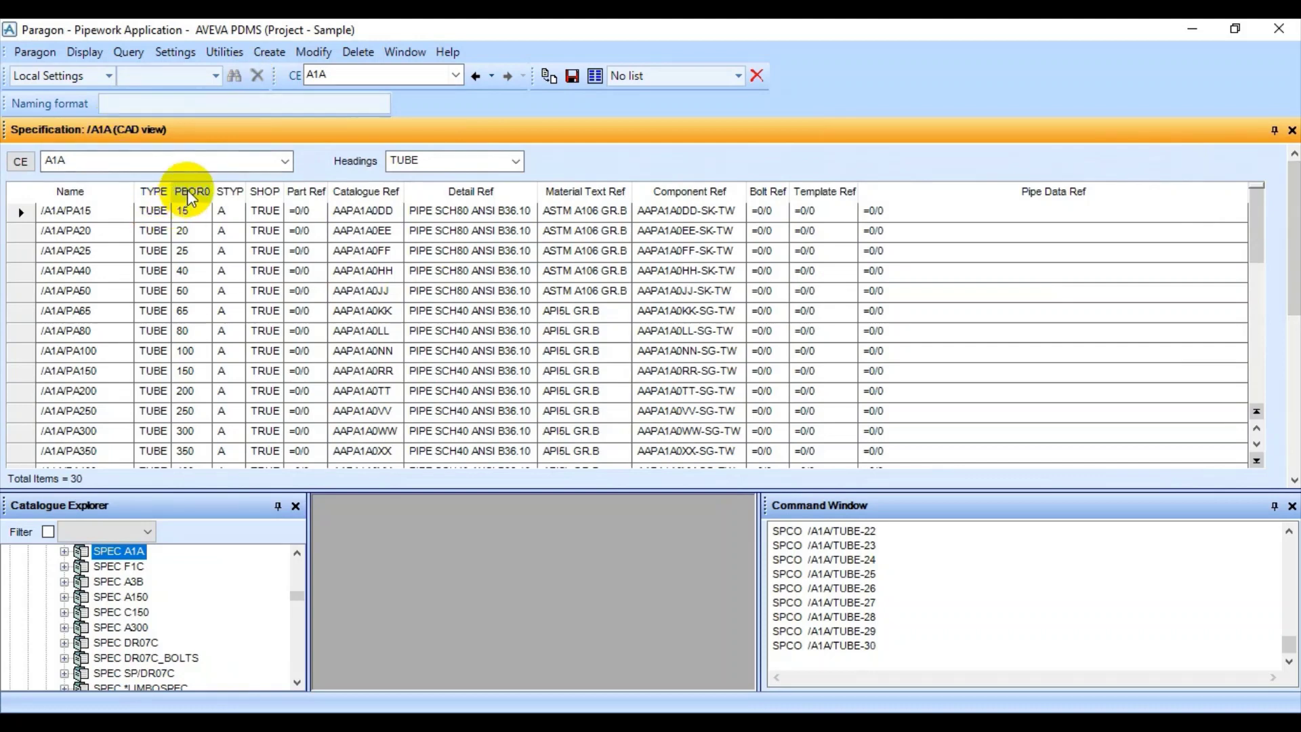
scroll(267, 255, down, 3)
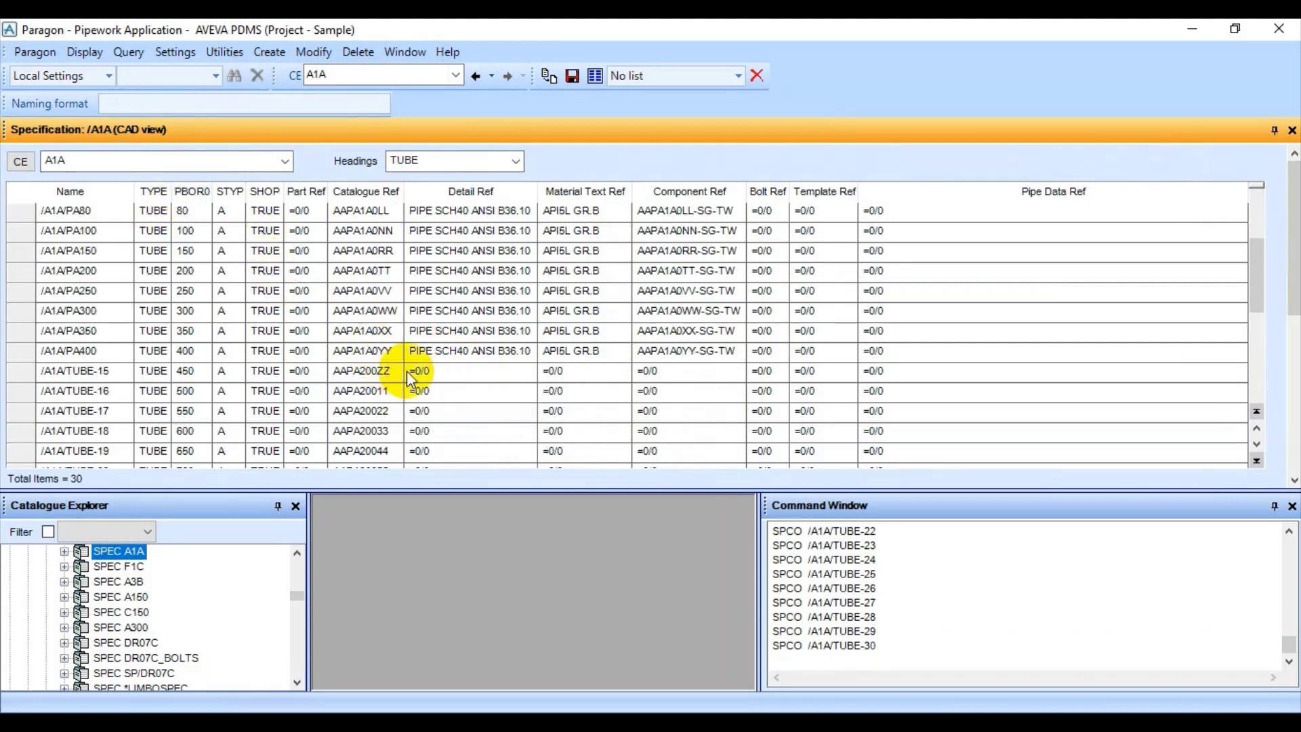
click(19, 374)
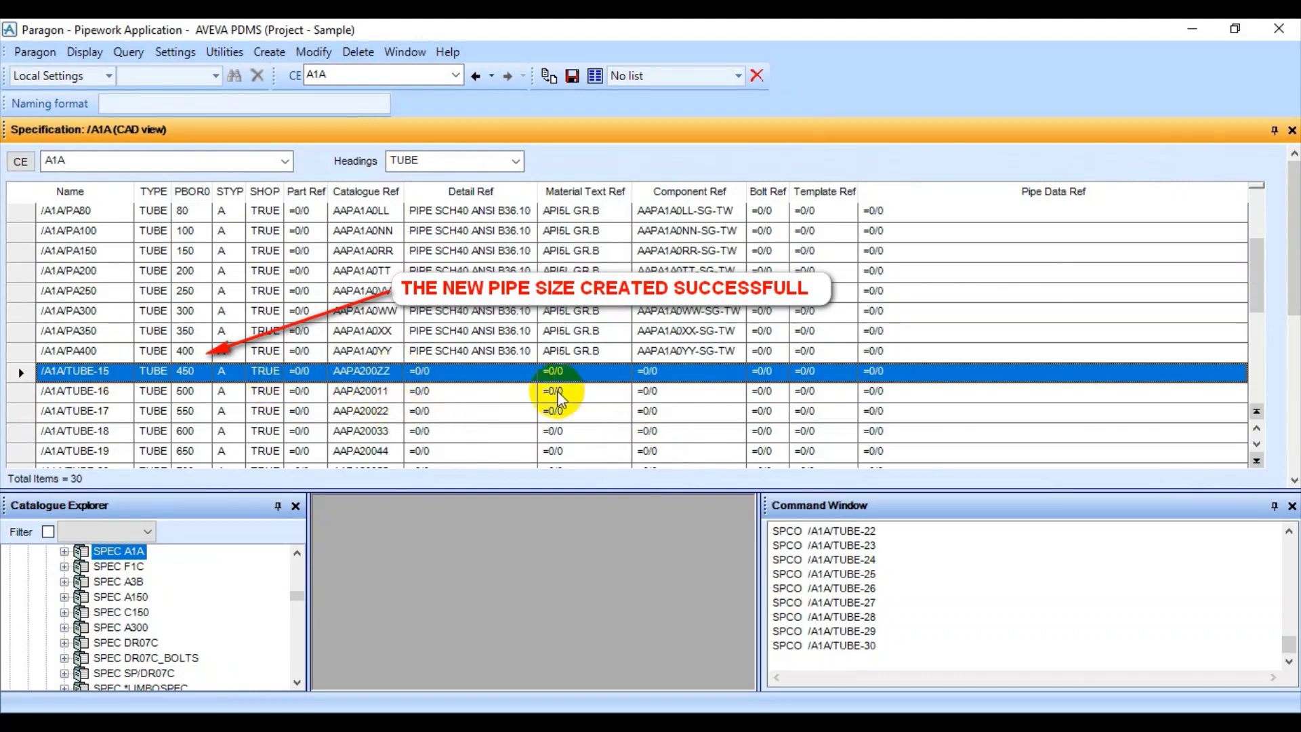
Navigate to the detail text of the existing 400 mm tube /A1A/PA400 to make it the current element.
click(497, 353)
right_click(496, 353)
mouse_move(537, 366)
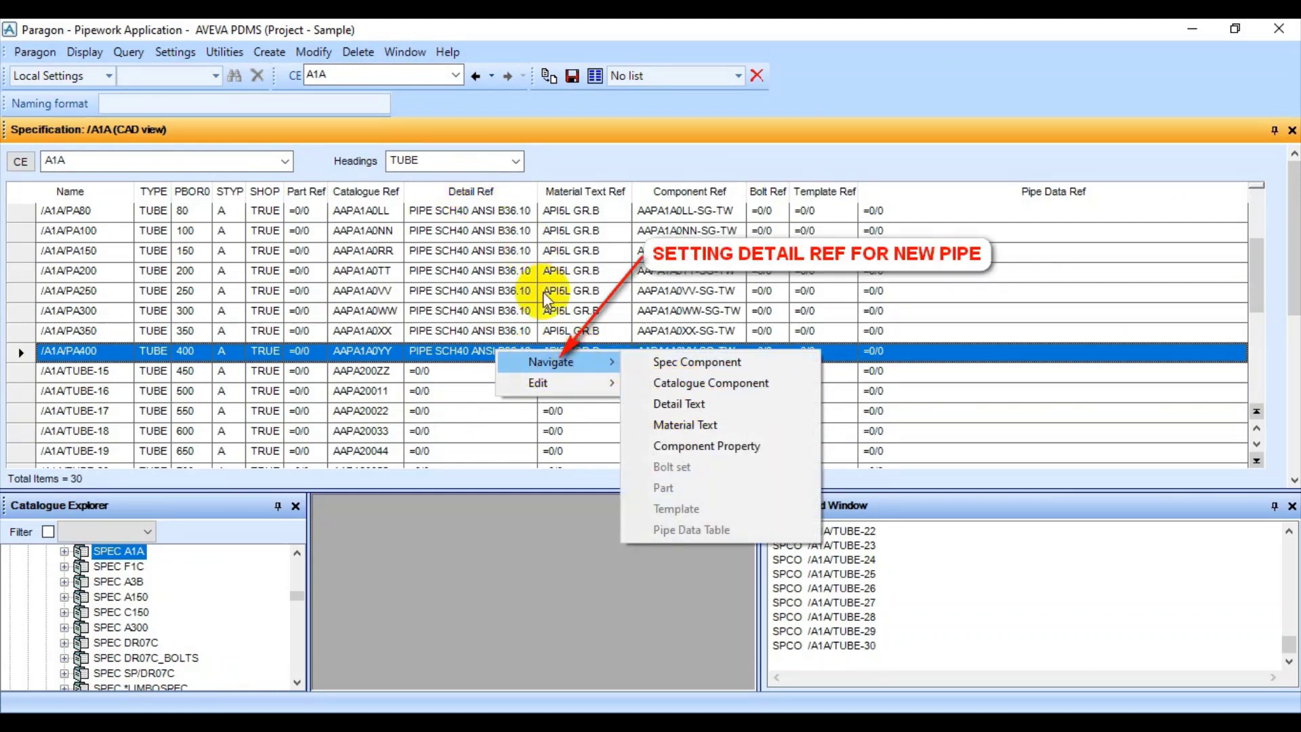
mouse_move(575, 362)
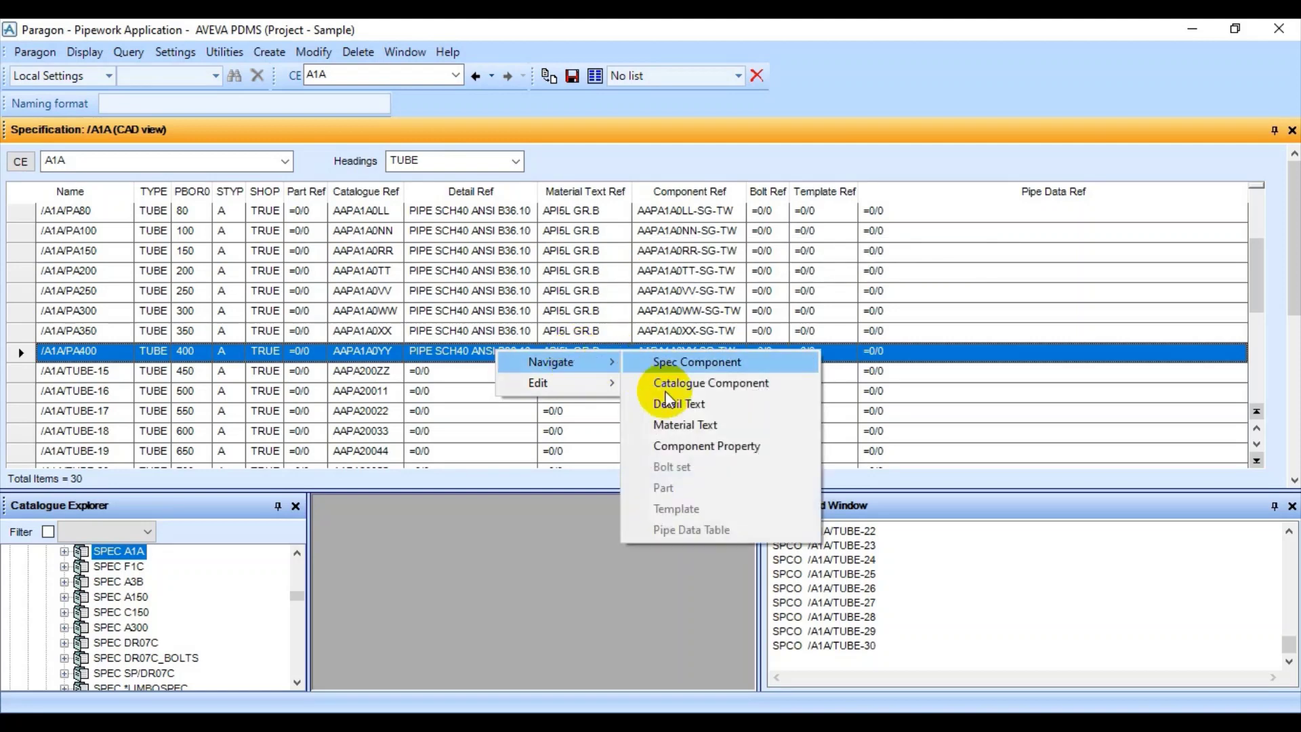
click(655, 406)
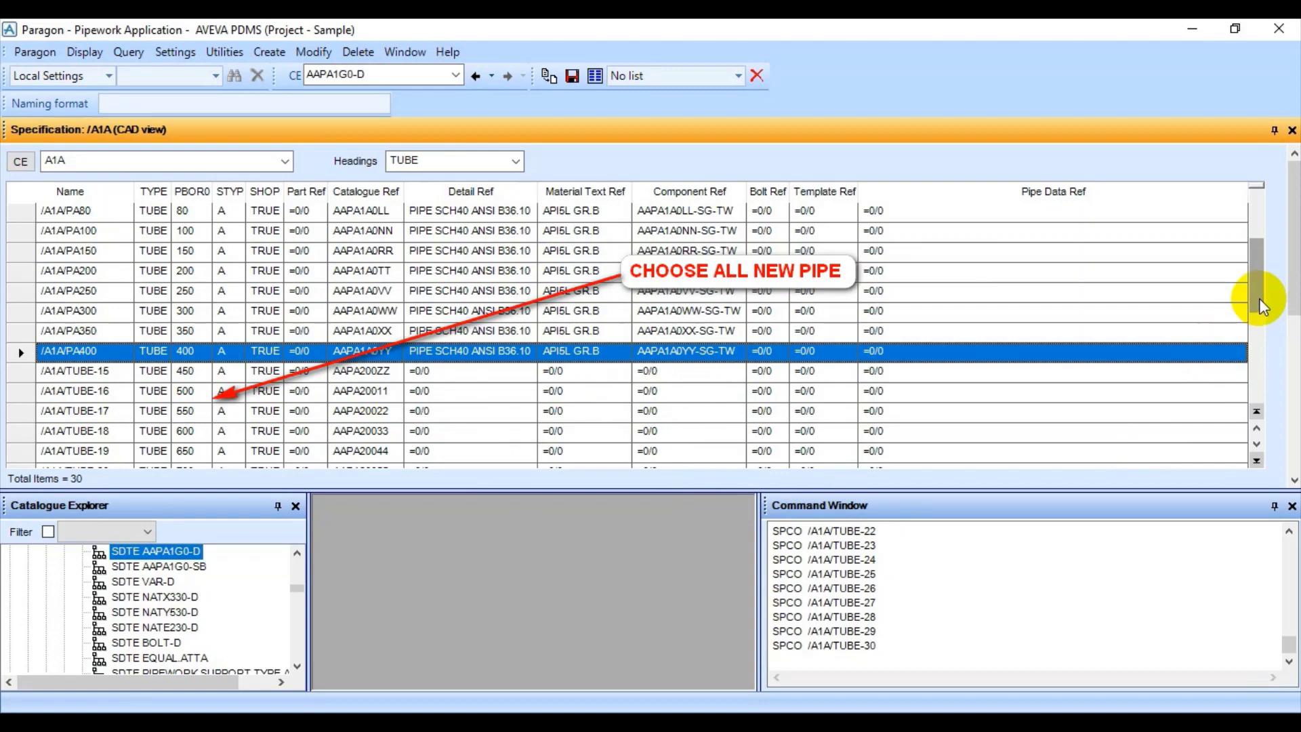
Set the Detail Ref of all tubes from /A1A/PA400 to /A1A/TUBE-30 to the current element AAPA1G0-D.
drag(1261, 305, 1254, 403)
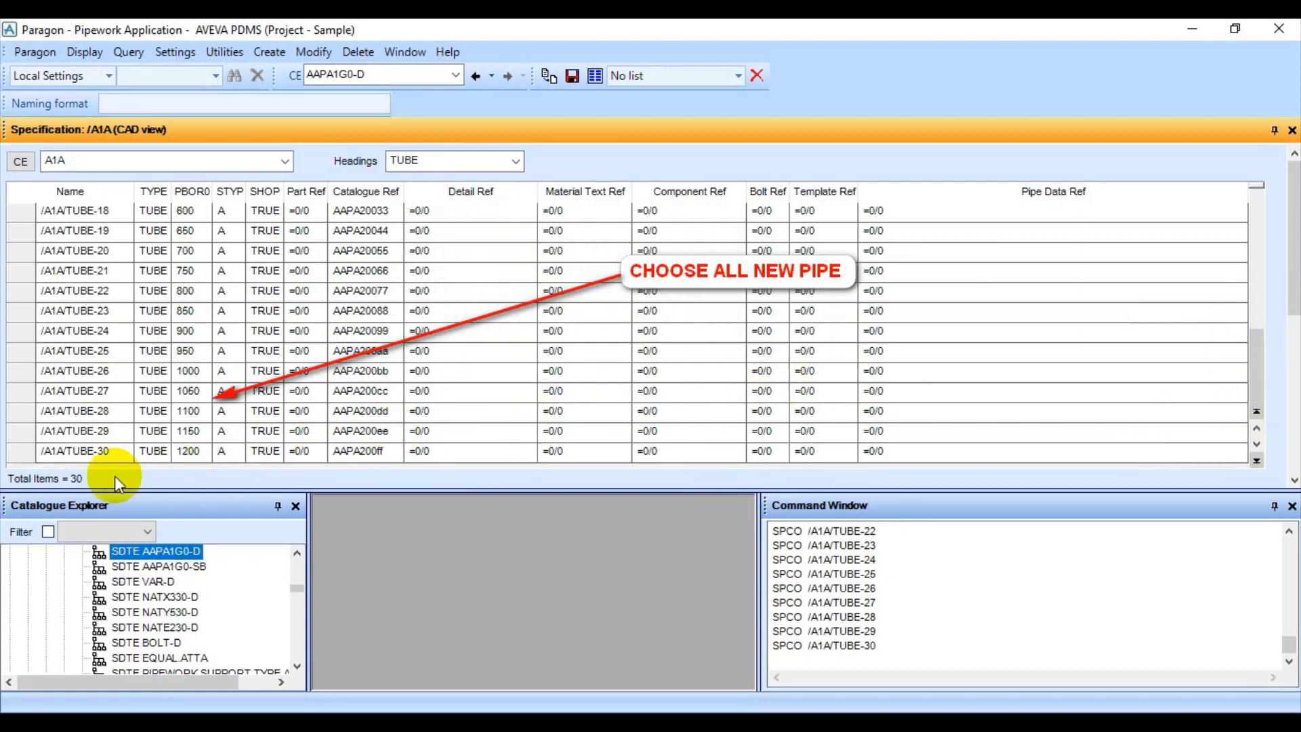
shift+click(22, 451)
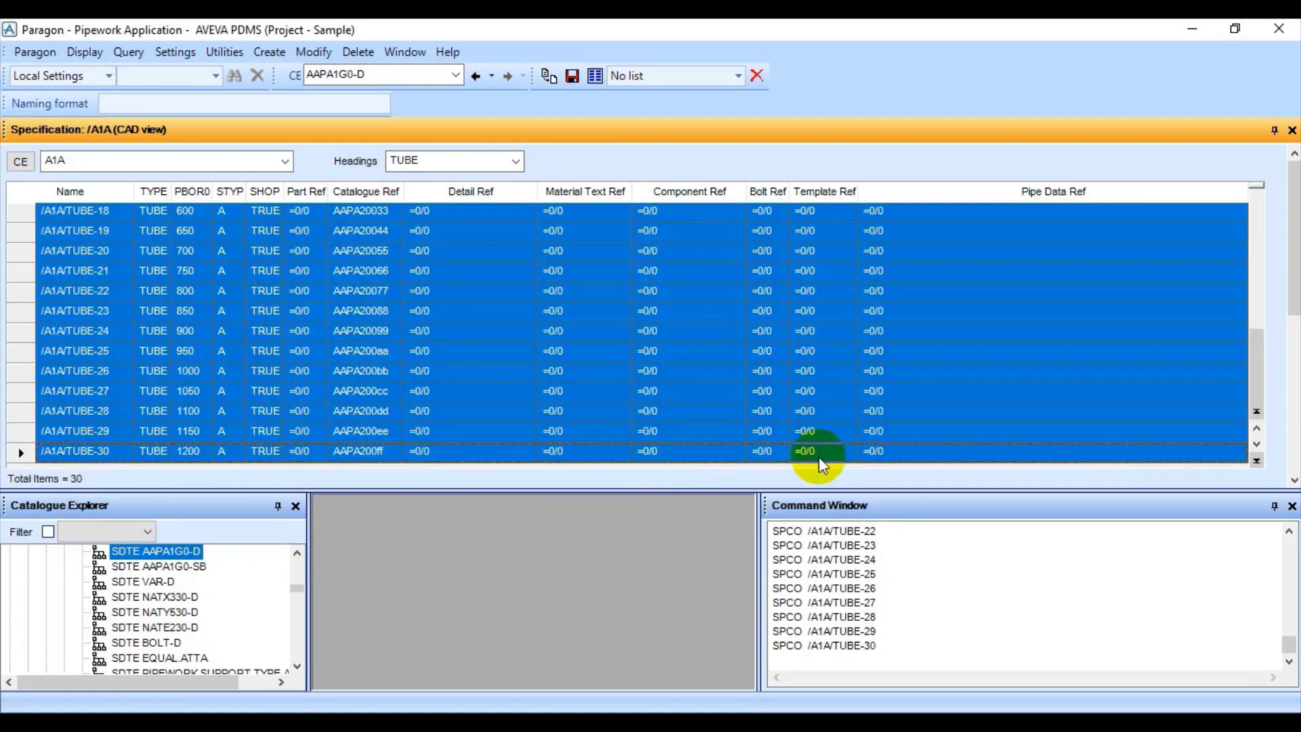
drag(1280, 290, 1284, 474)
click(1223, 462)
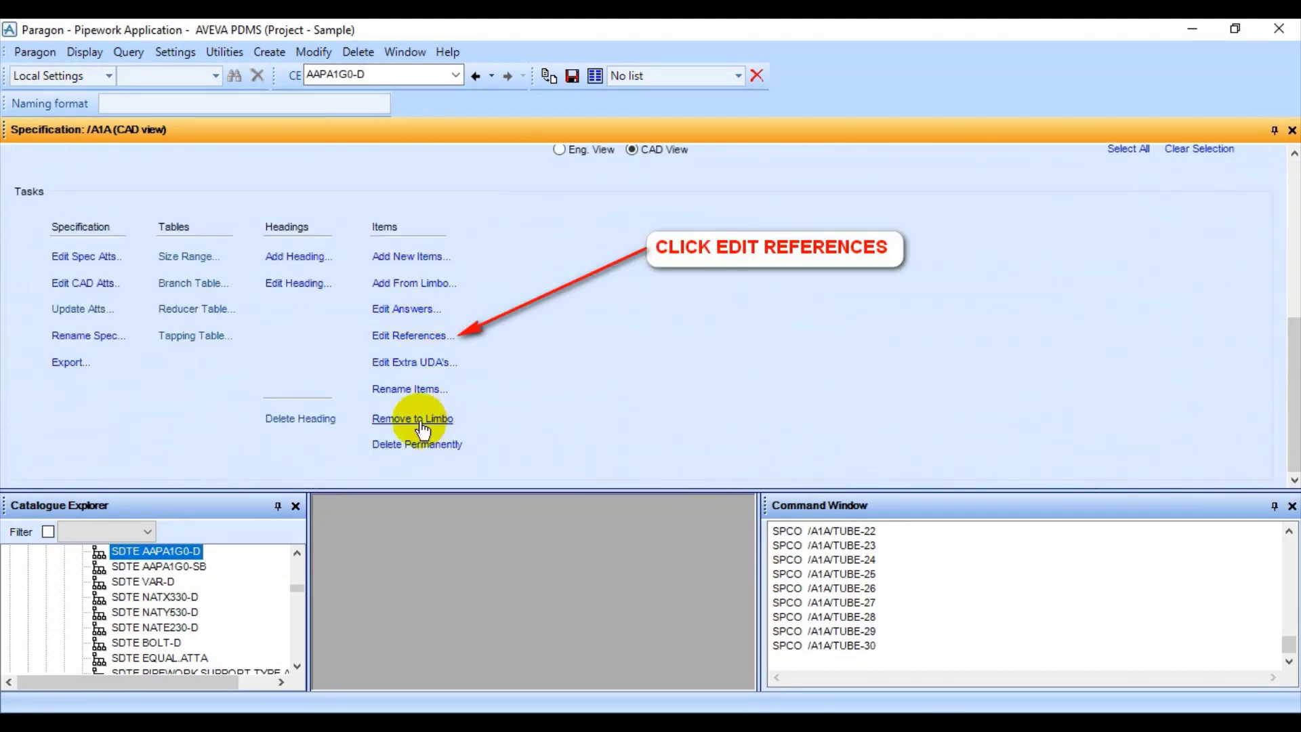
click(412, 336)
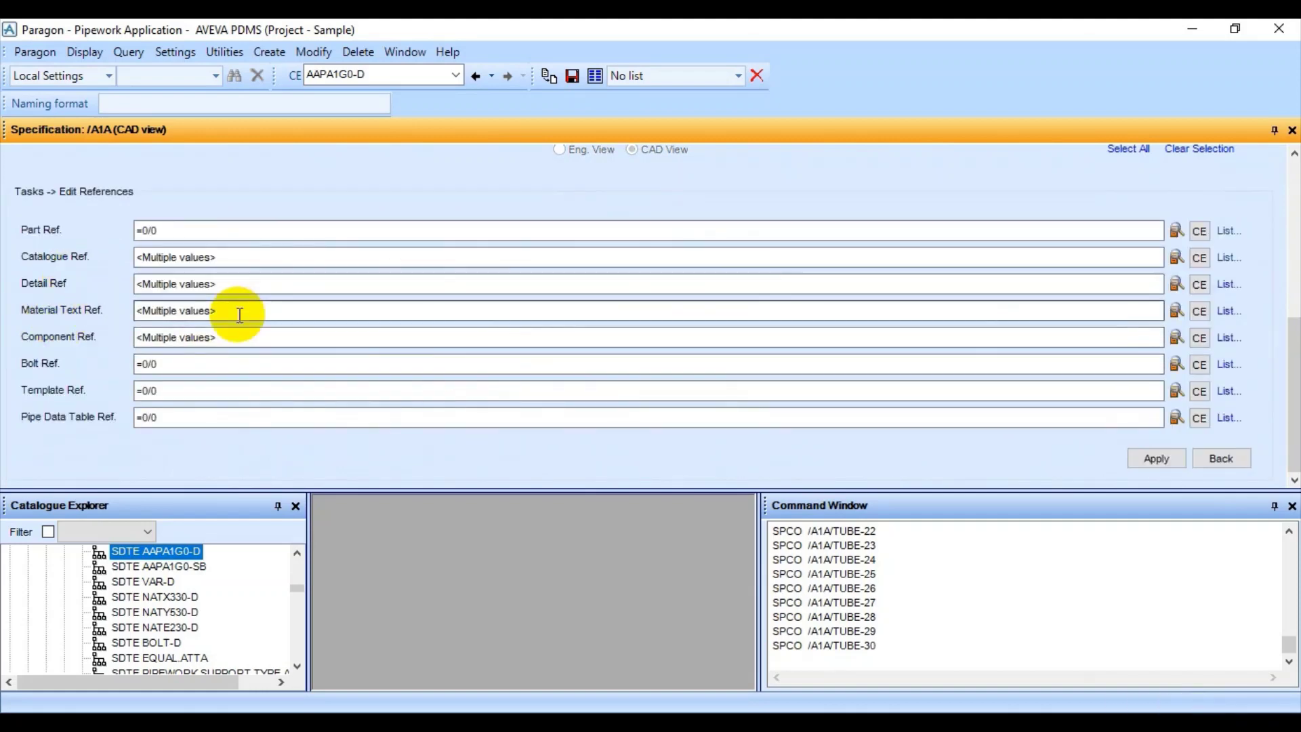
click(262, 282)
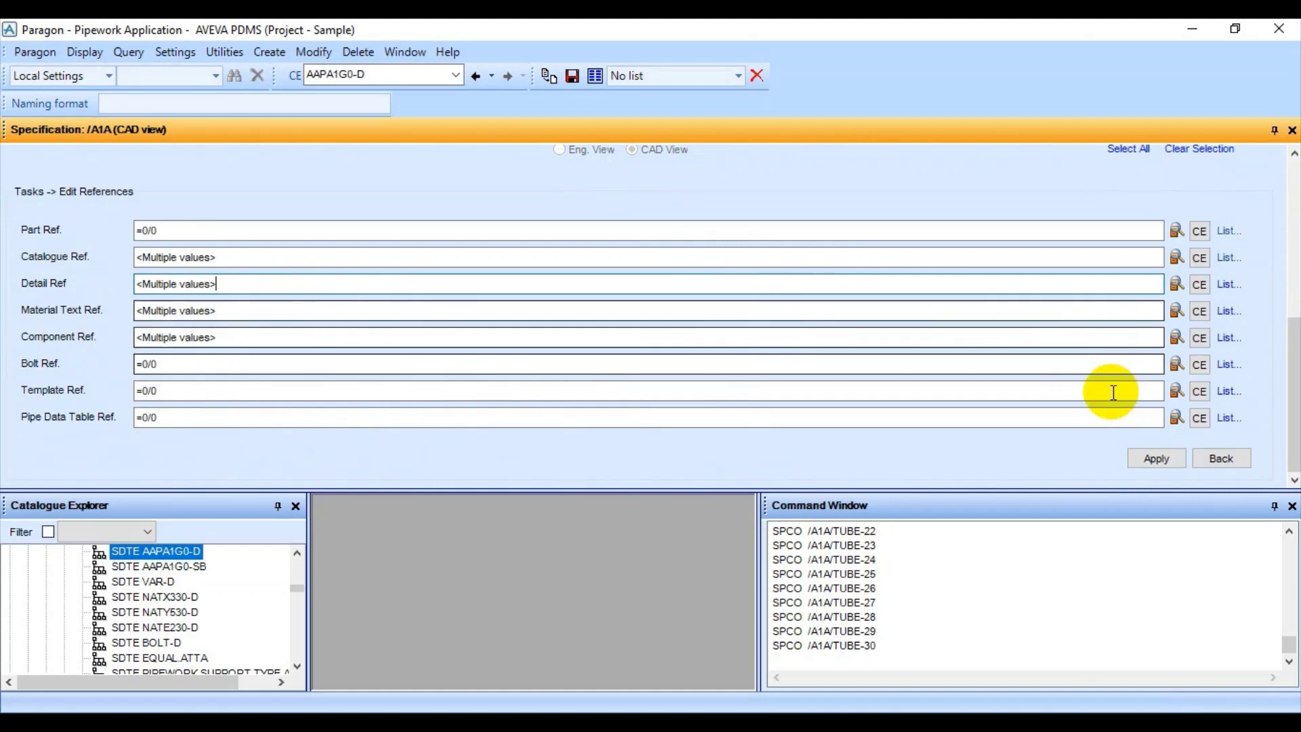
click(1199, 283)
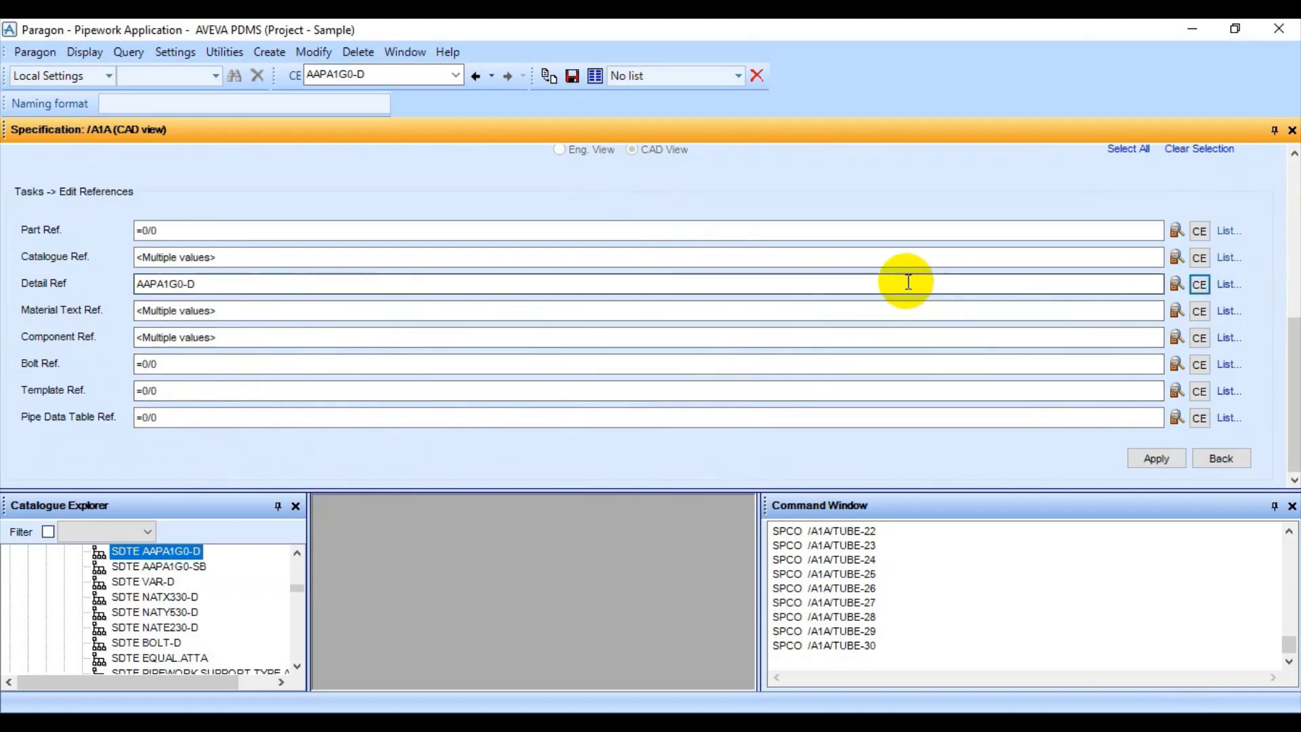
drag(207, 283, 138, 284)
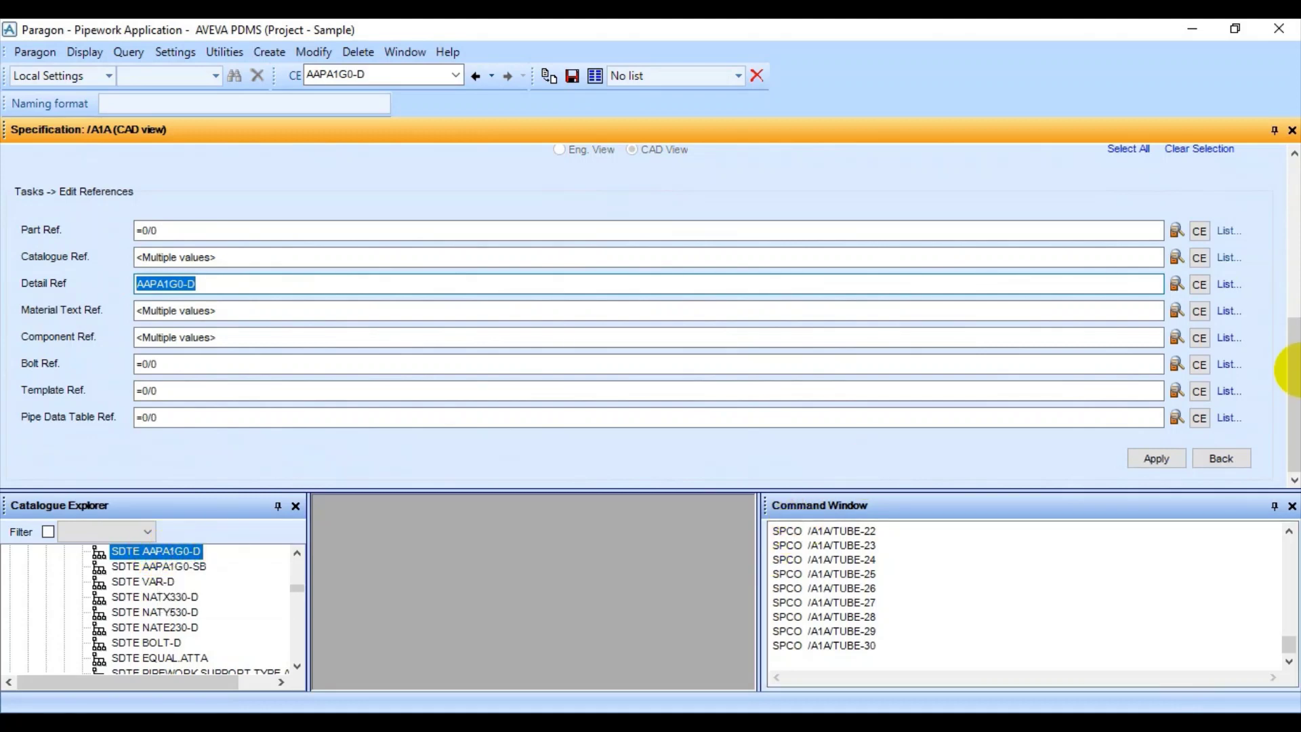
click(1162, 459)
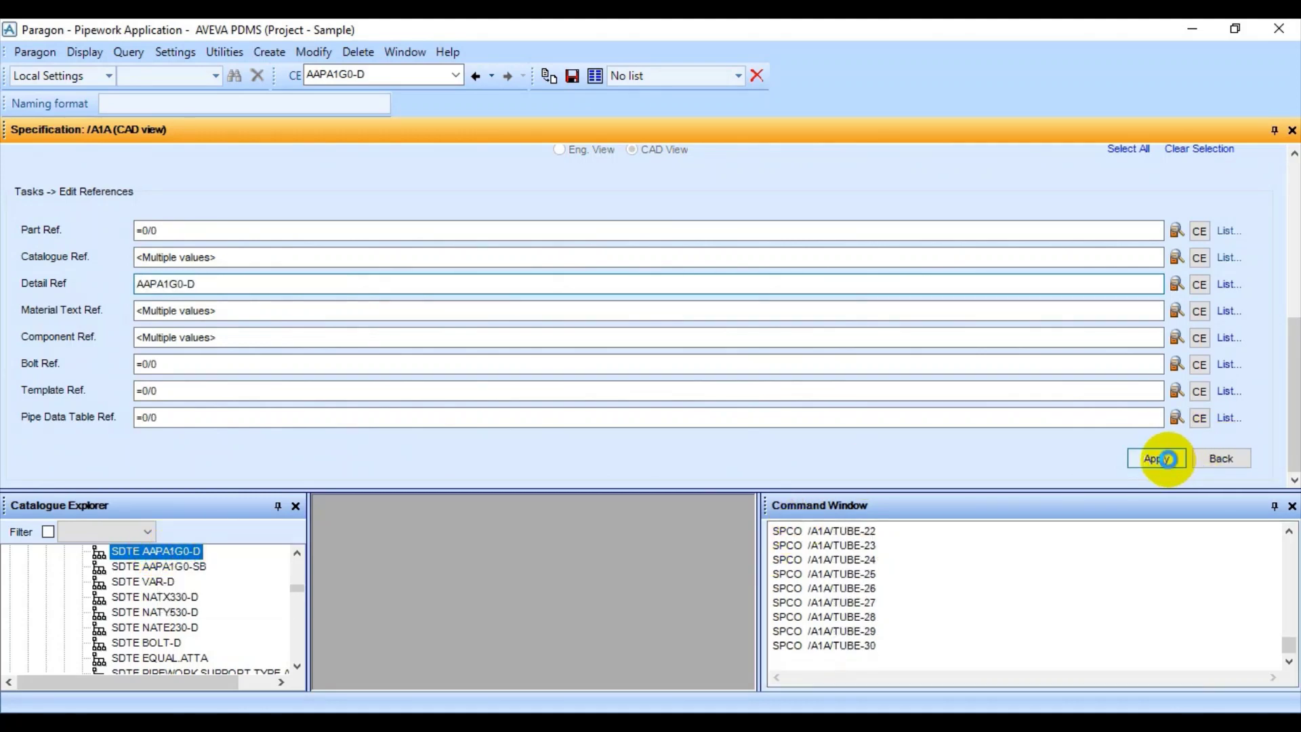
Check the Detail Ref entries of the new tubes from 450 mm upward in the A1A list.
drag(1294, 453, 1294, 296)
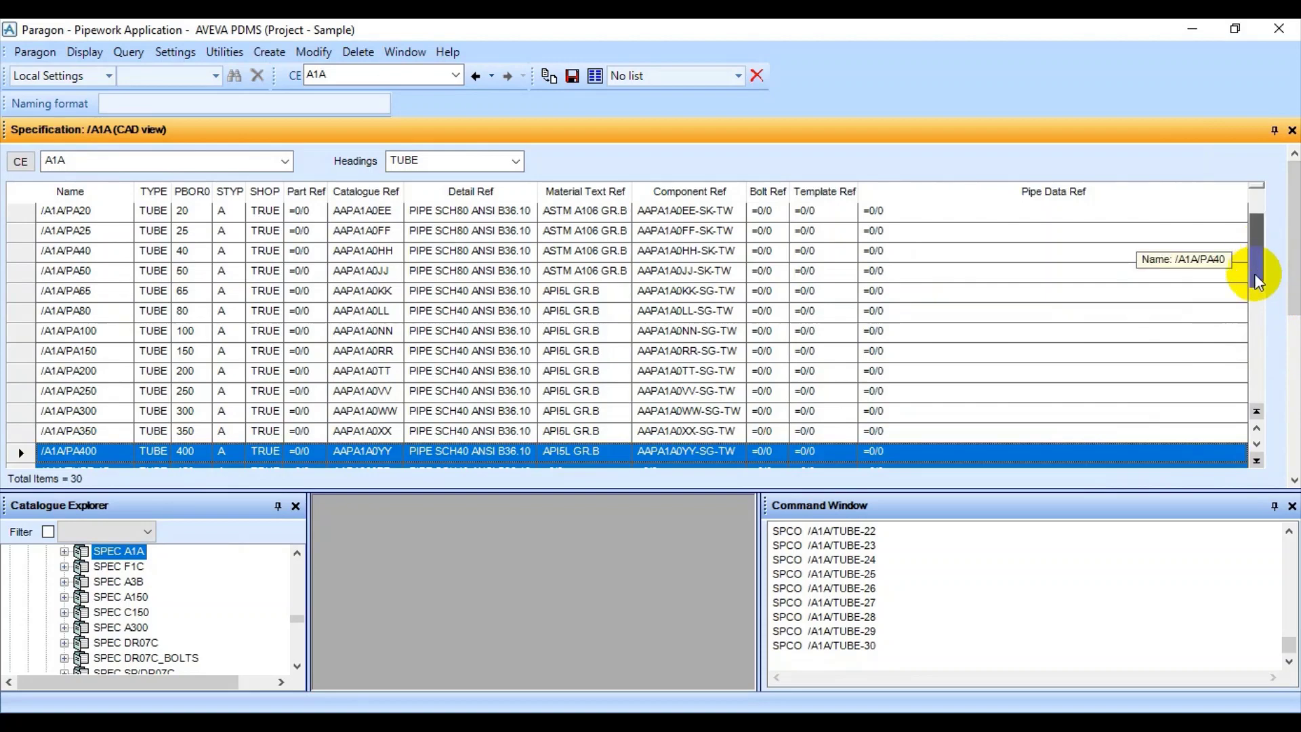
drag(1259, 259, 1230, 294)
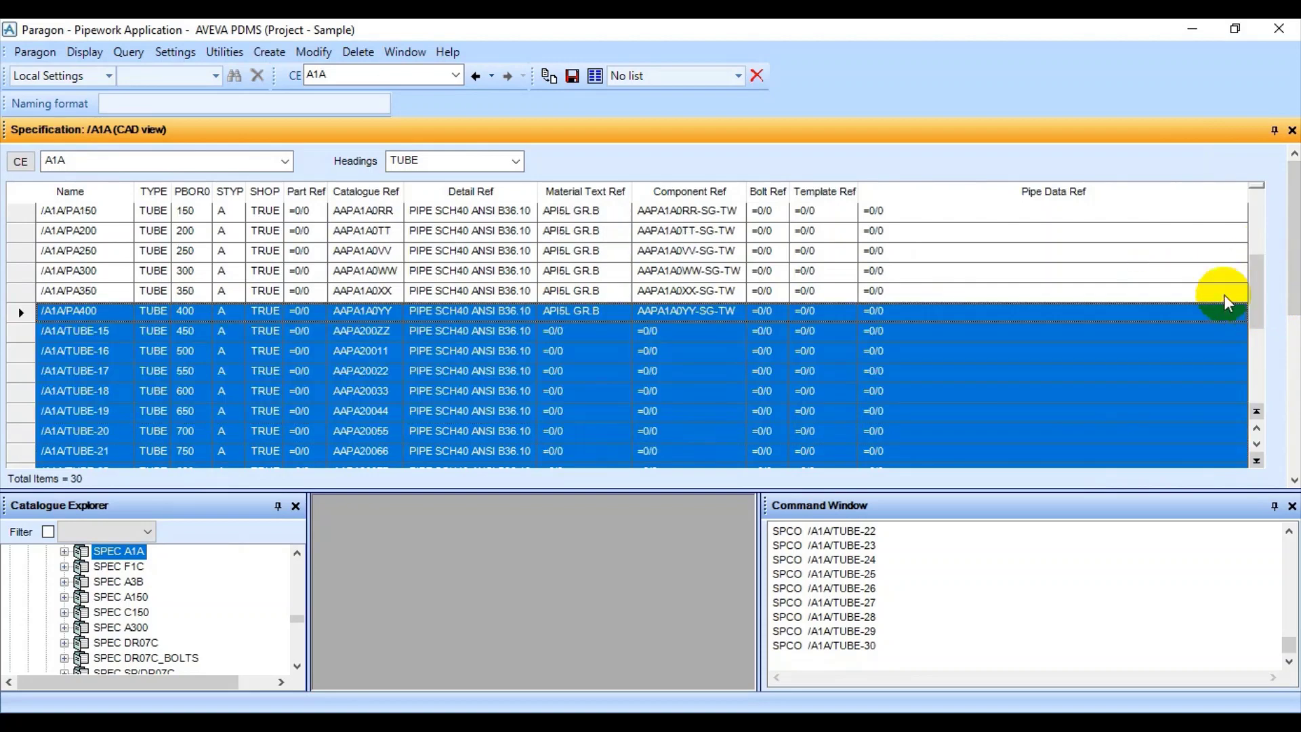
click(520, 298)
key(Down)
key(Down)
key(Down)
key(Down)
key(Down)
key(Down)
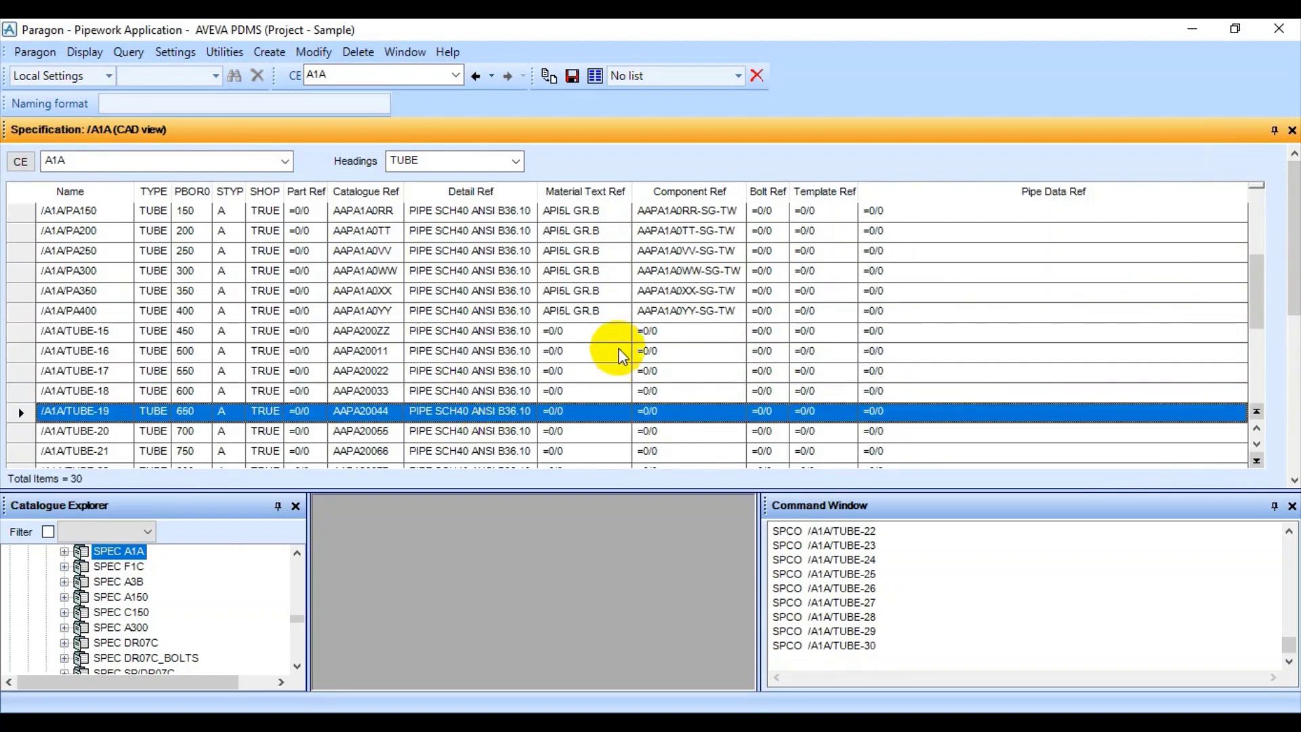
Navigate to the material text of the existing 400 mm tube /A1A/PA400 to make it the current element.
click(595, 313)
right_click(596, 318)
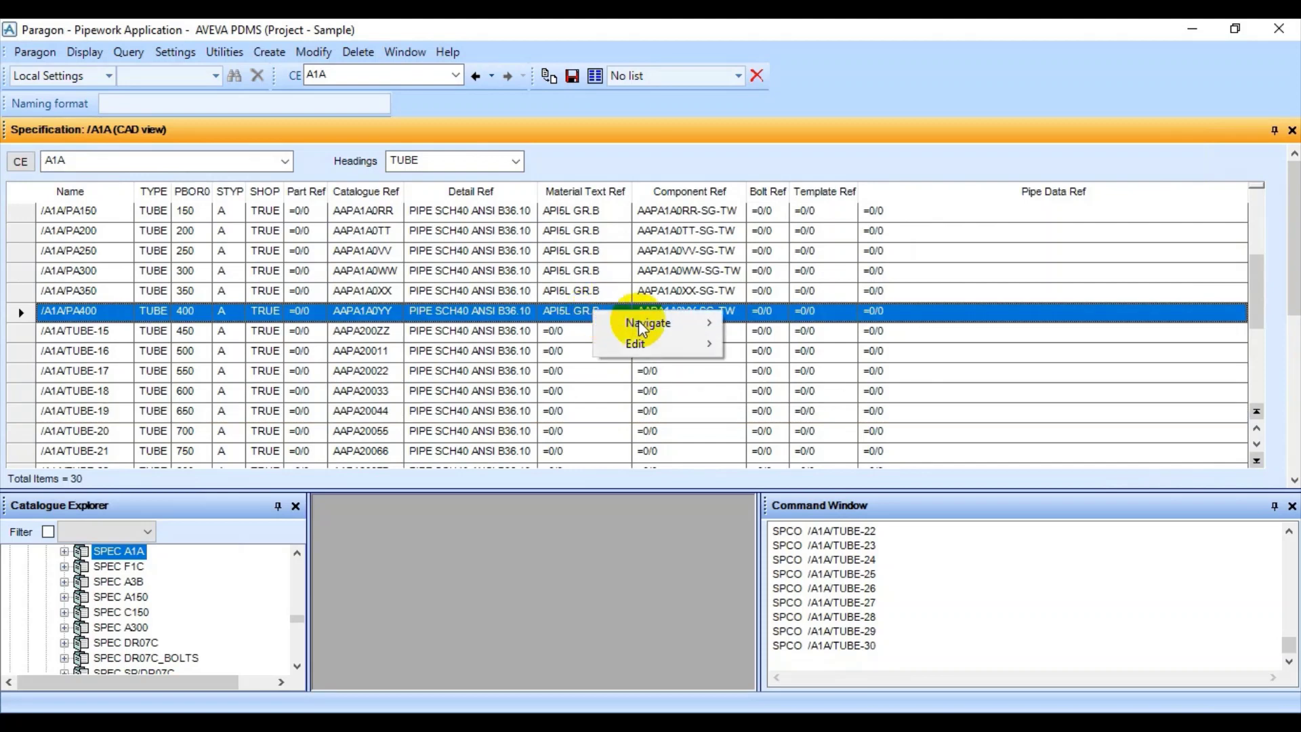
mouse_move(670, 322)
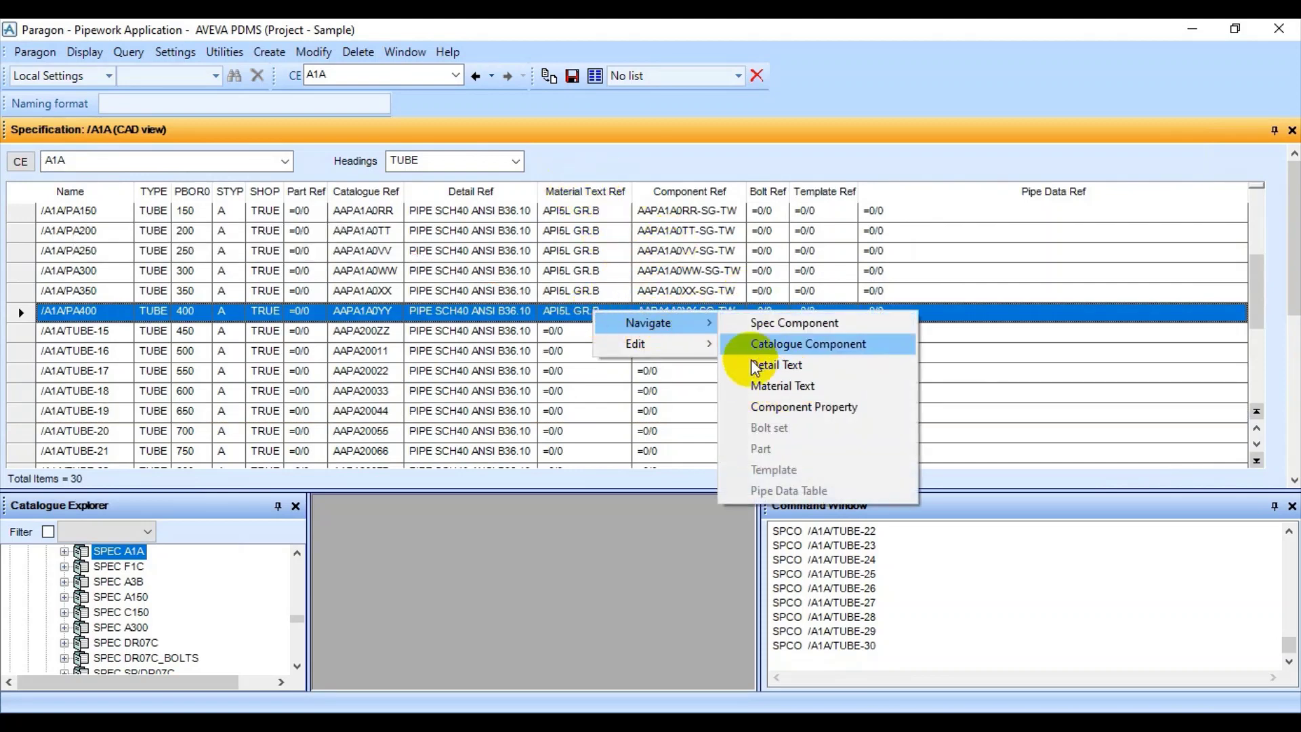
click(774, 386)
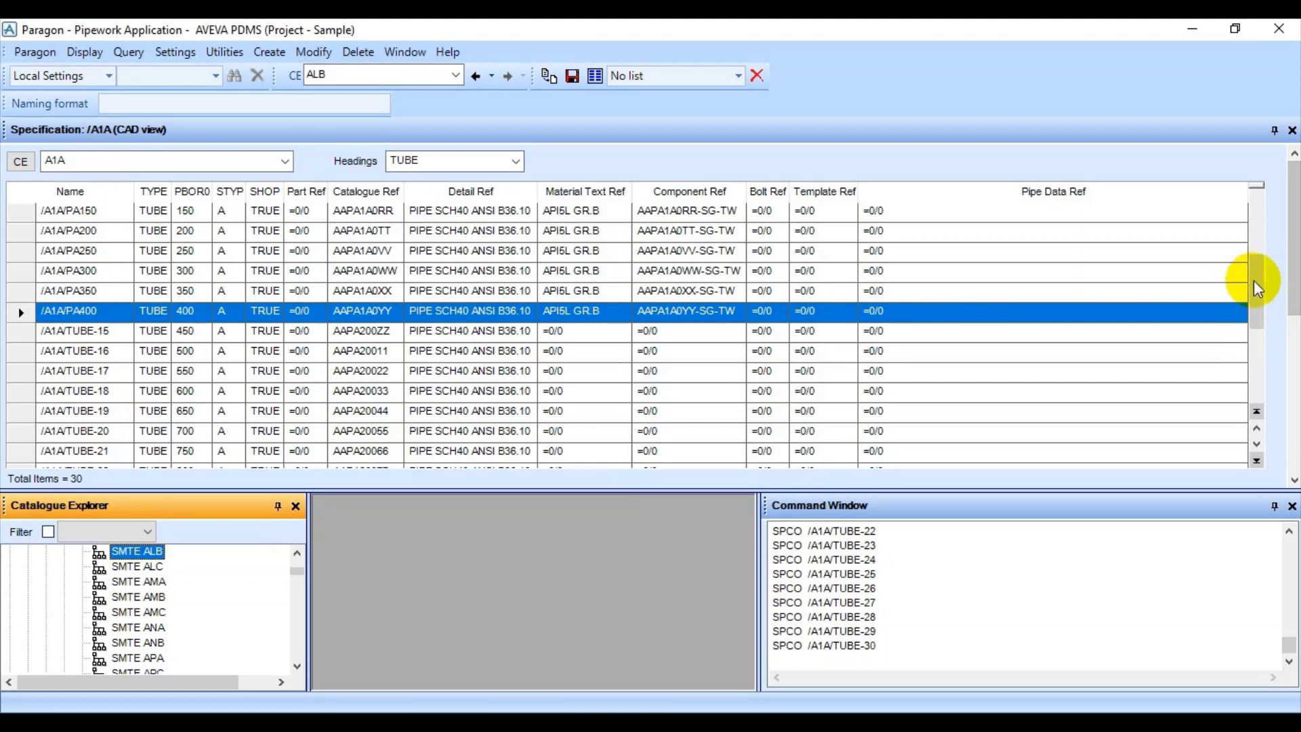
Set the Material Text Ref of all tubes from /A1A/PA400 to /A1A/TUBE-30 to the current element ALB.
drag(1257, 288, 1251, 399)
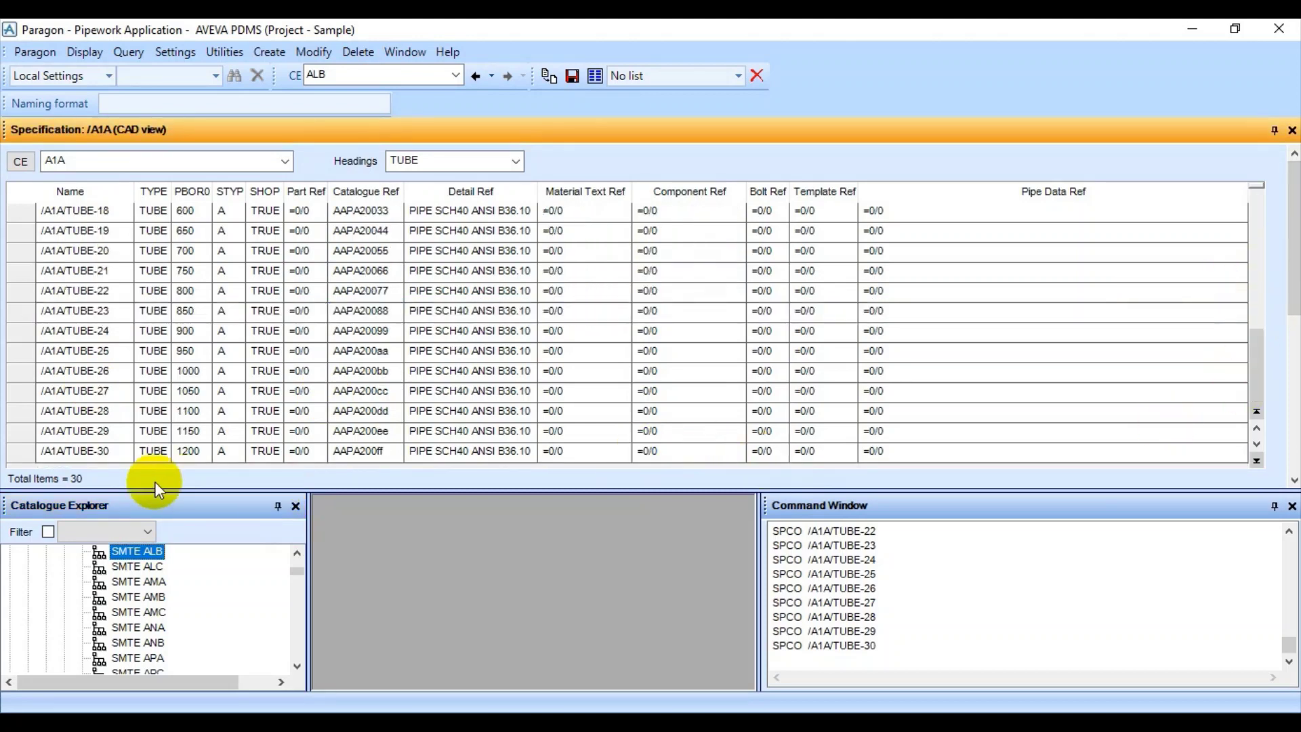
shift+click(25, 456)
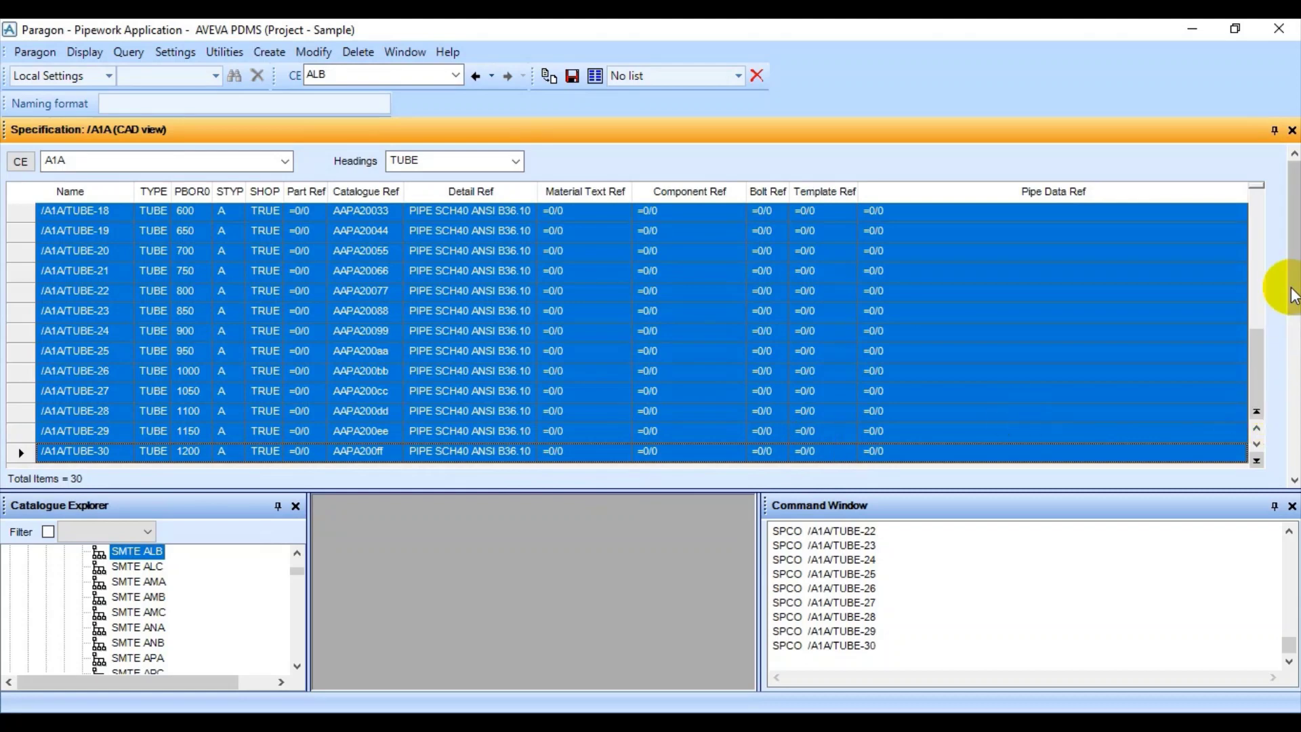
drag(1294, 291, 1282, 441)
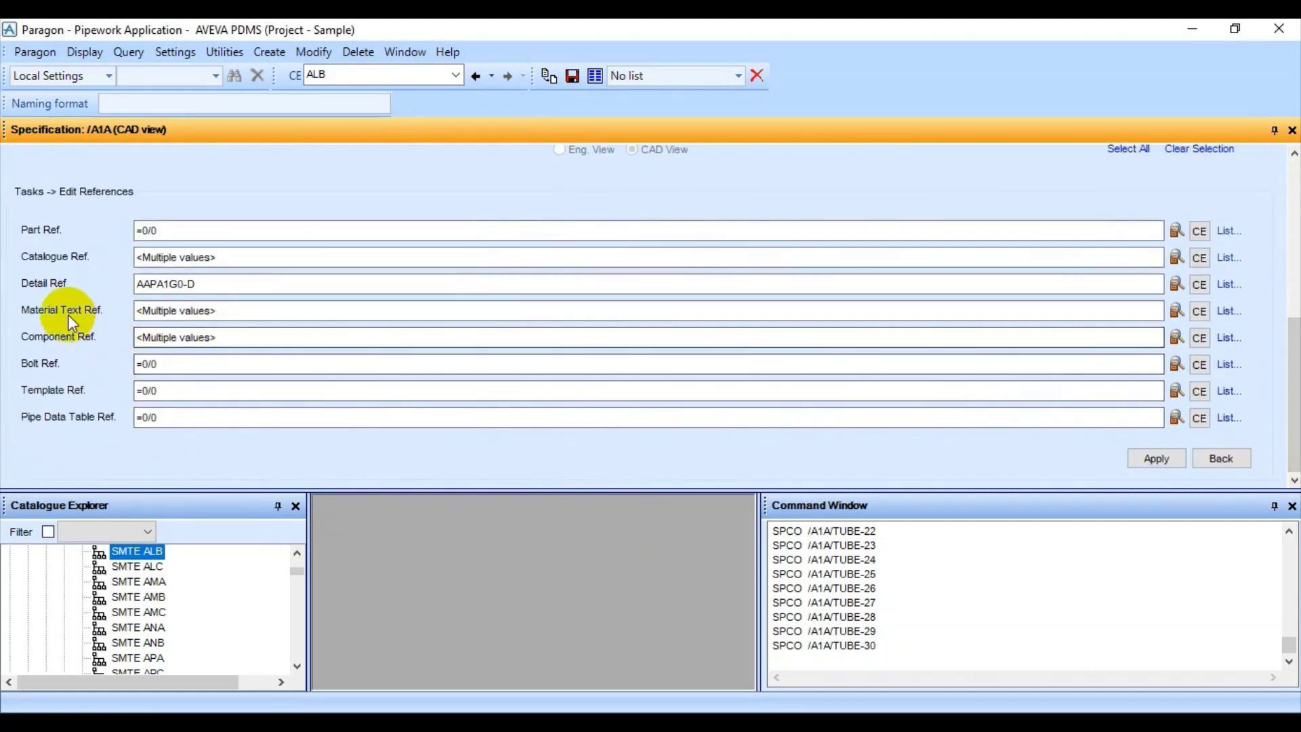
click(227, 310)
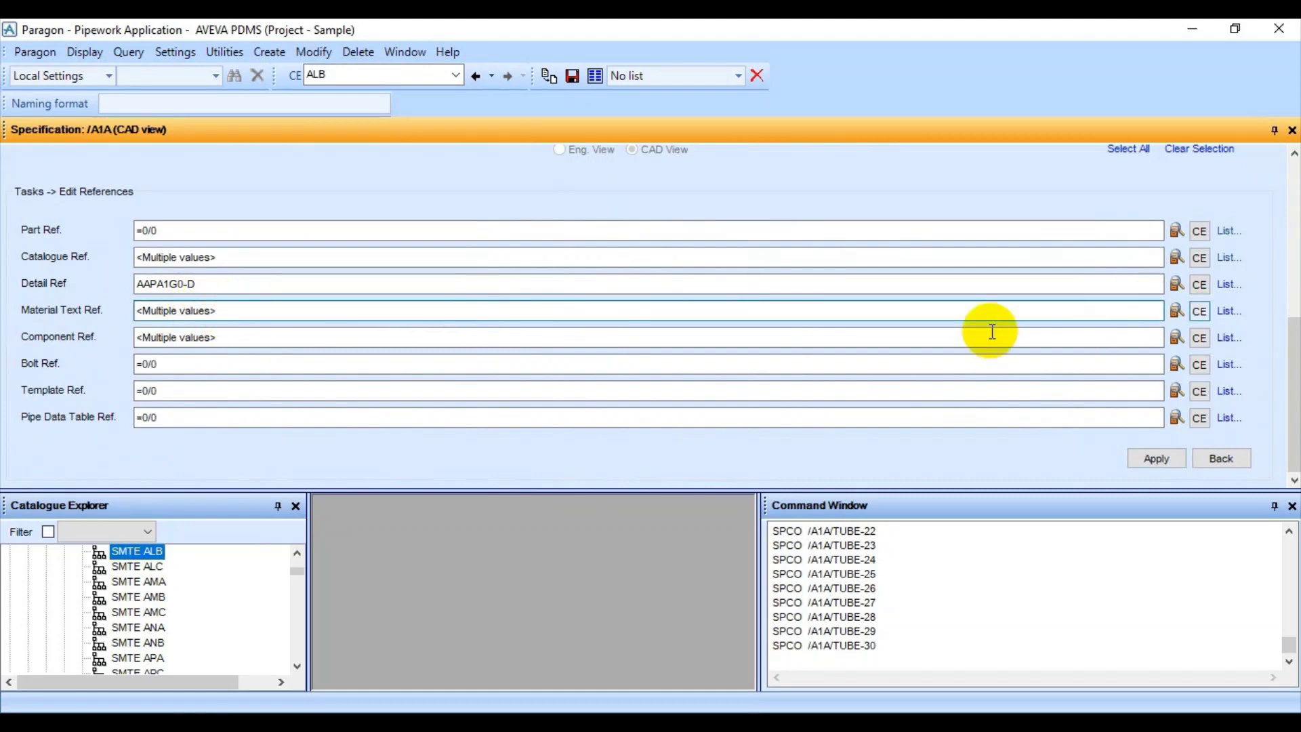
click(1201, 319)
drag(180, 311, 100, 314)
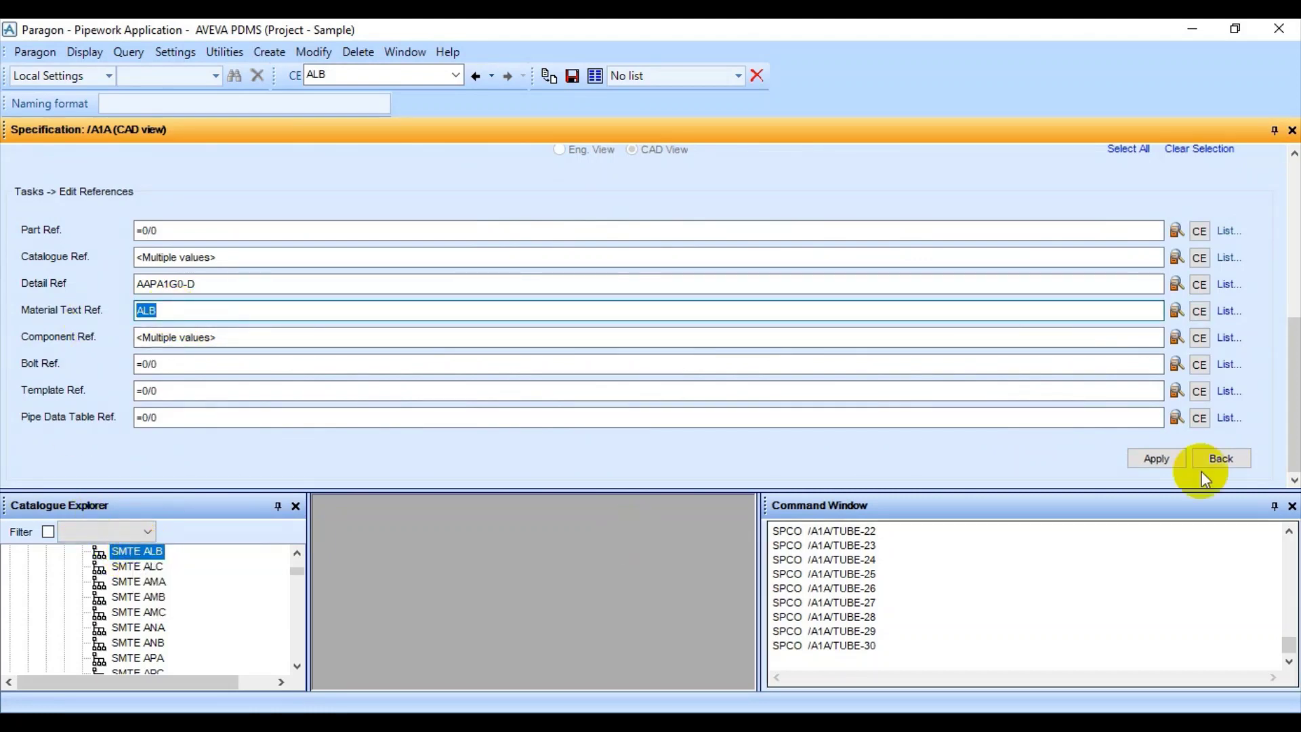
click(1165, 466)
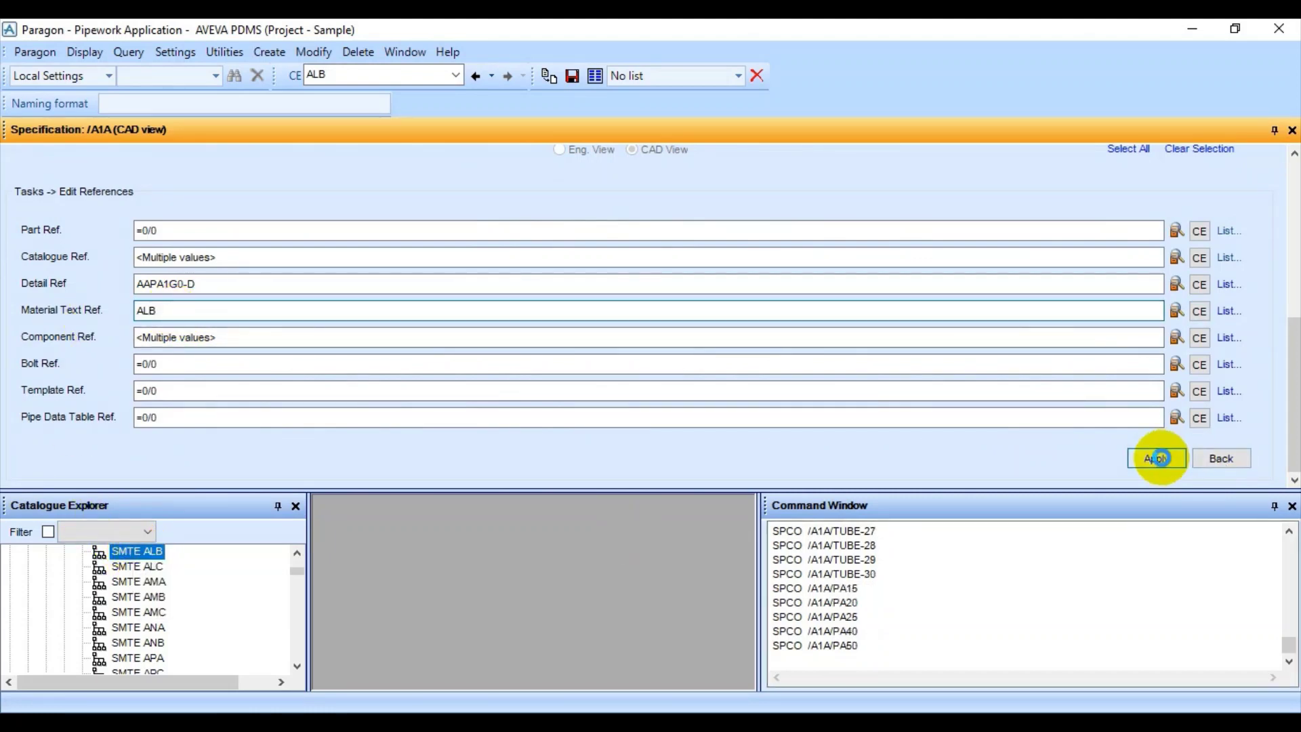
Review the A1A tube list, comparing the material text and detail references of the new and existing sizes.
drag(1295, 386, 1294, 176)
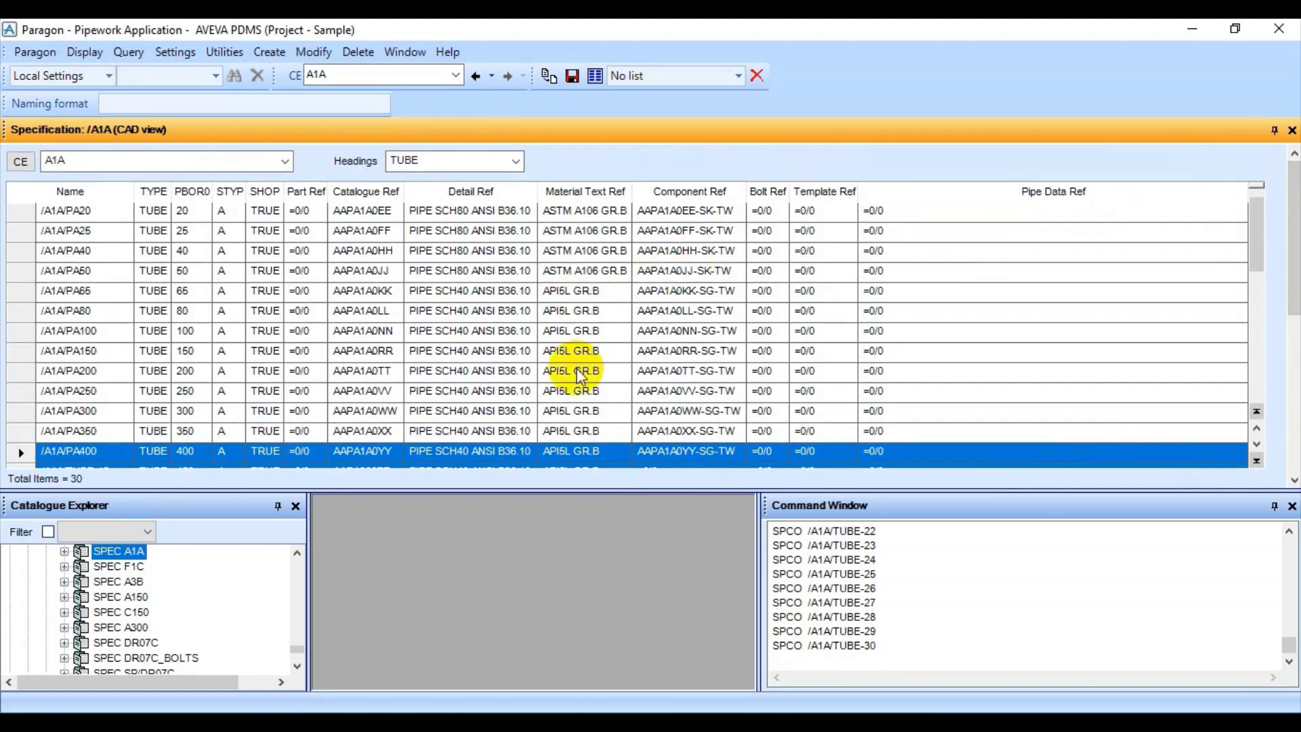
scroll(726, 355, down, 1)
scroll(726, 355, down, 1)
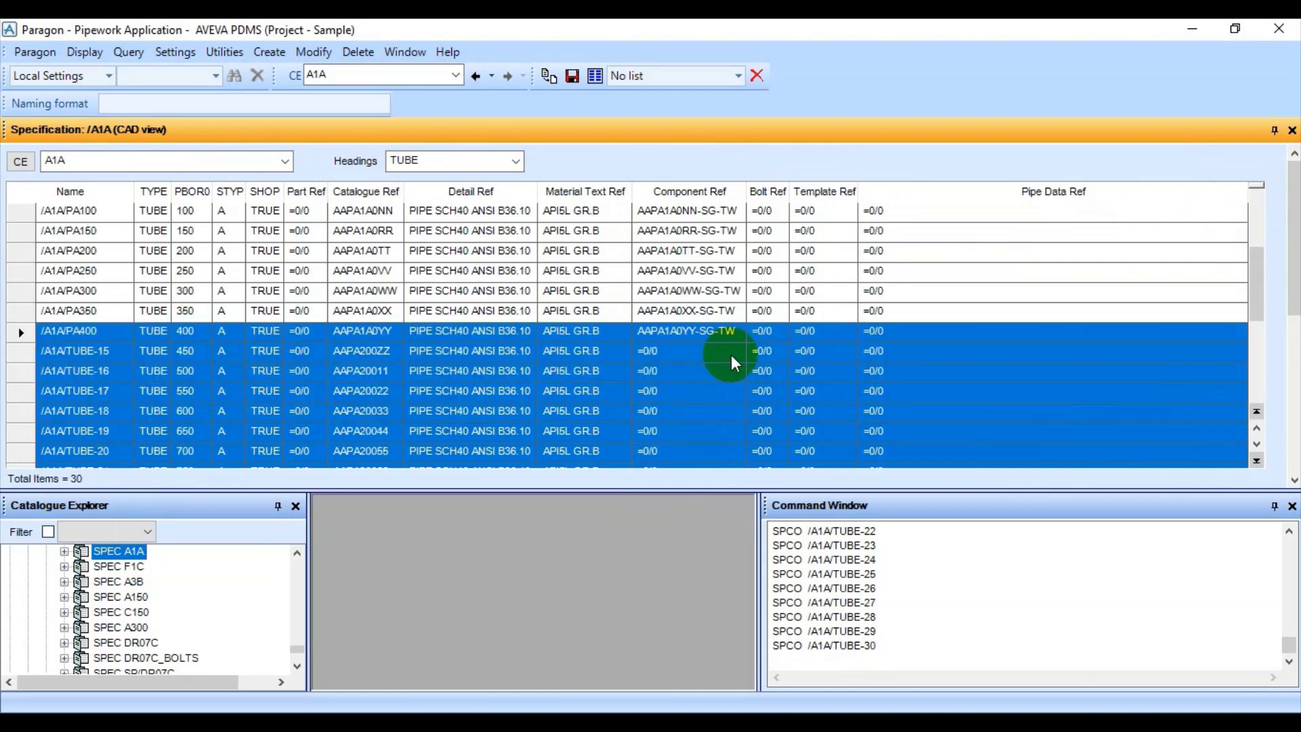
scroll(731, 355, down, 3)
scroll(730, 355, up, 3)
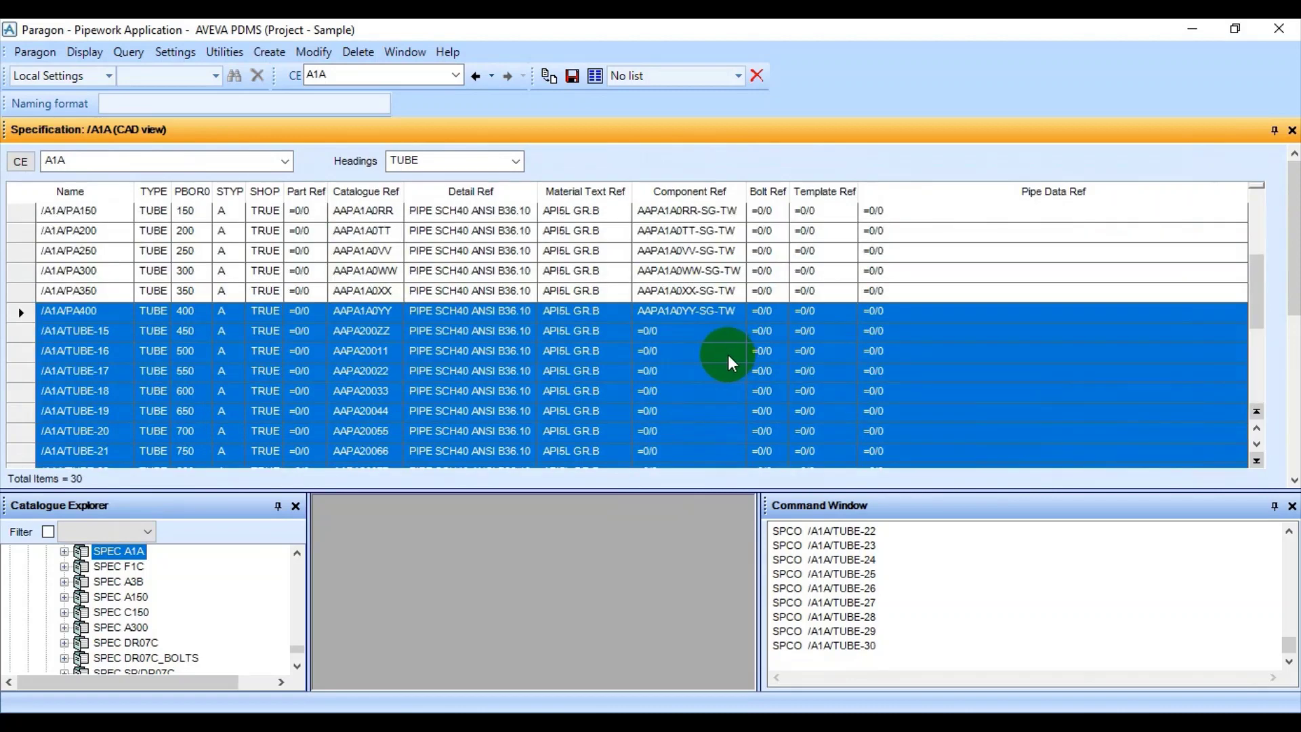
scroll(728, 355, up, 3)
click(456, 324)
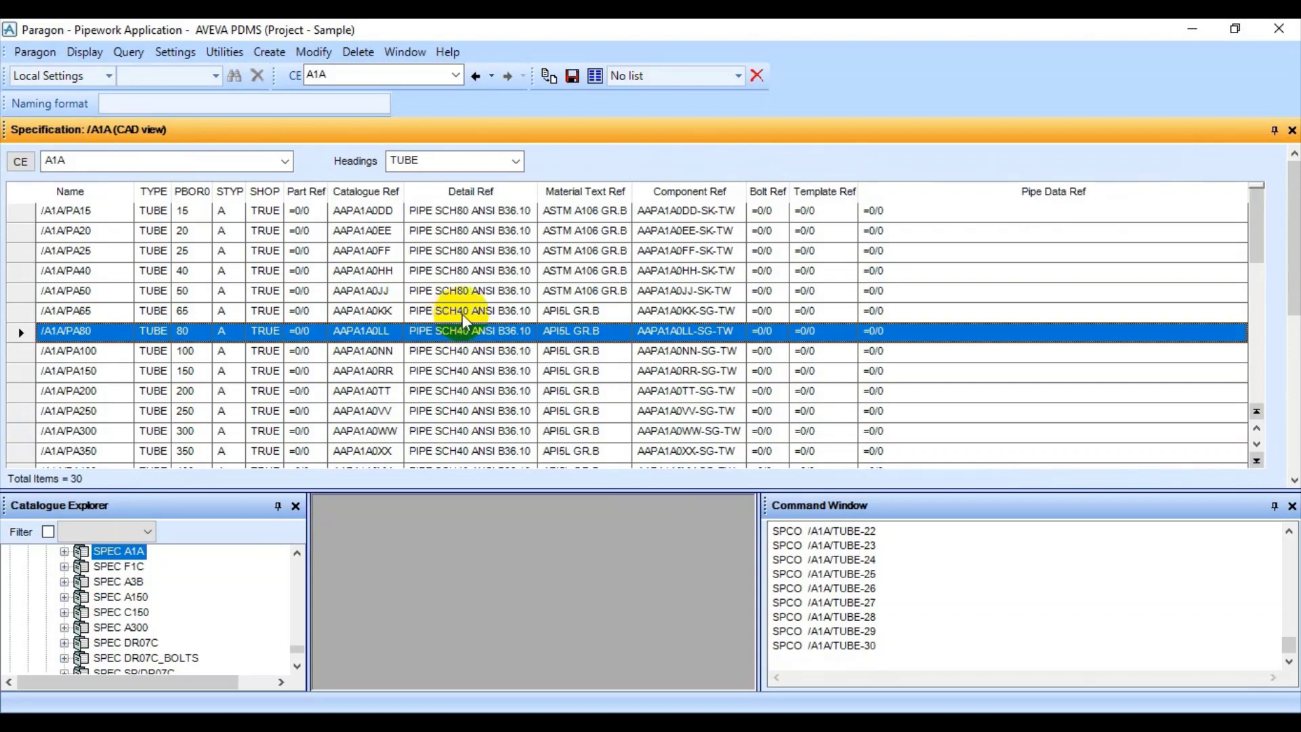
scroll(465, 314, down, 3)
scroll(183, 241, up, 3)
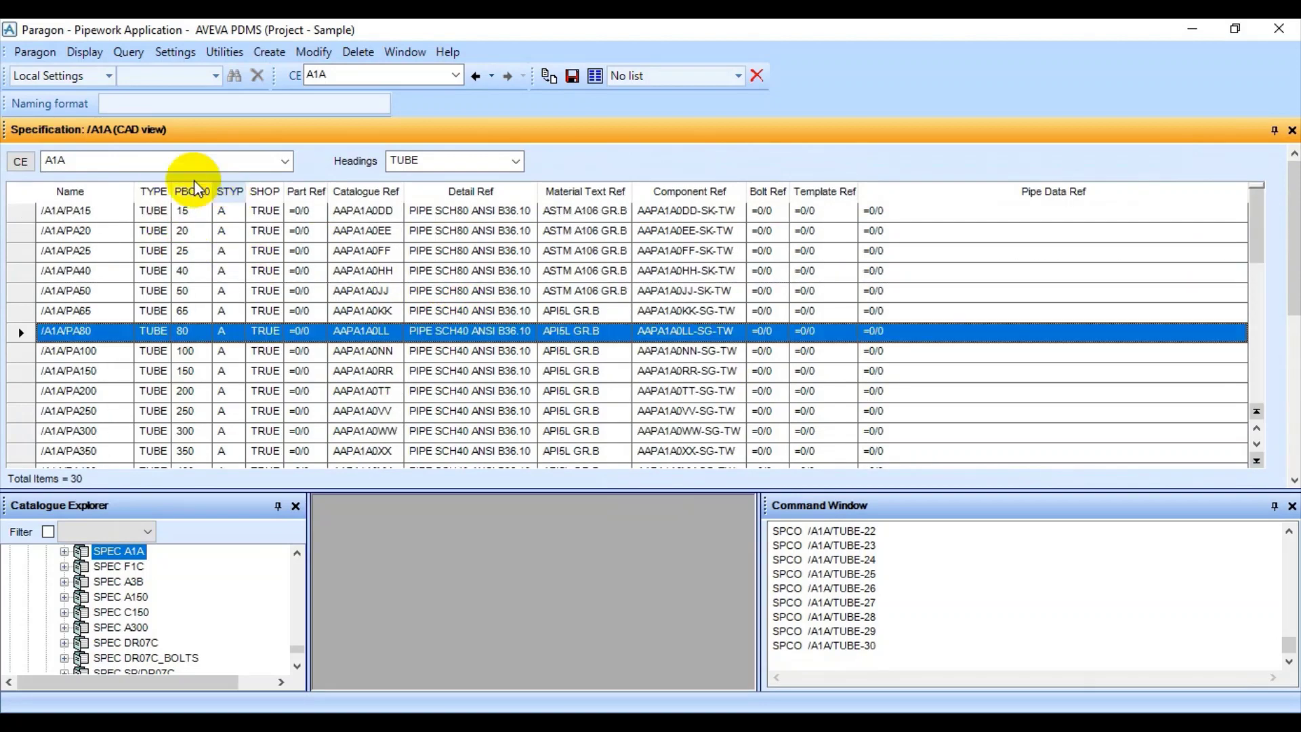
Save the specification changes to the database and refresh the session with Get Work.
click(34, 53)
click(95, 76)
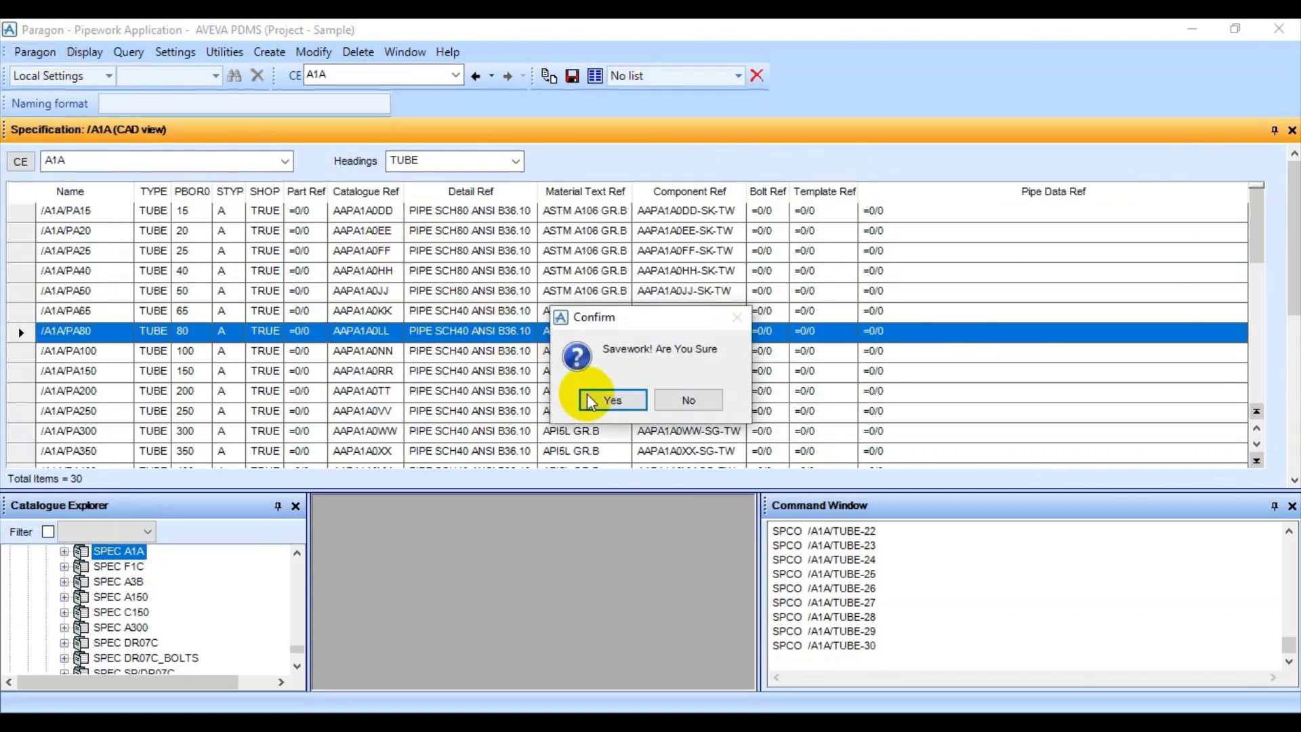
click(590, 401)
click(34, 52)
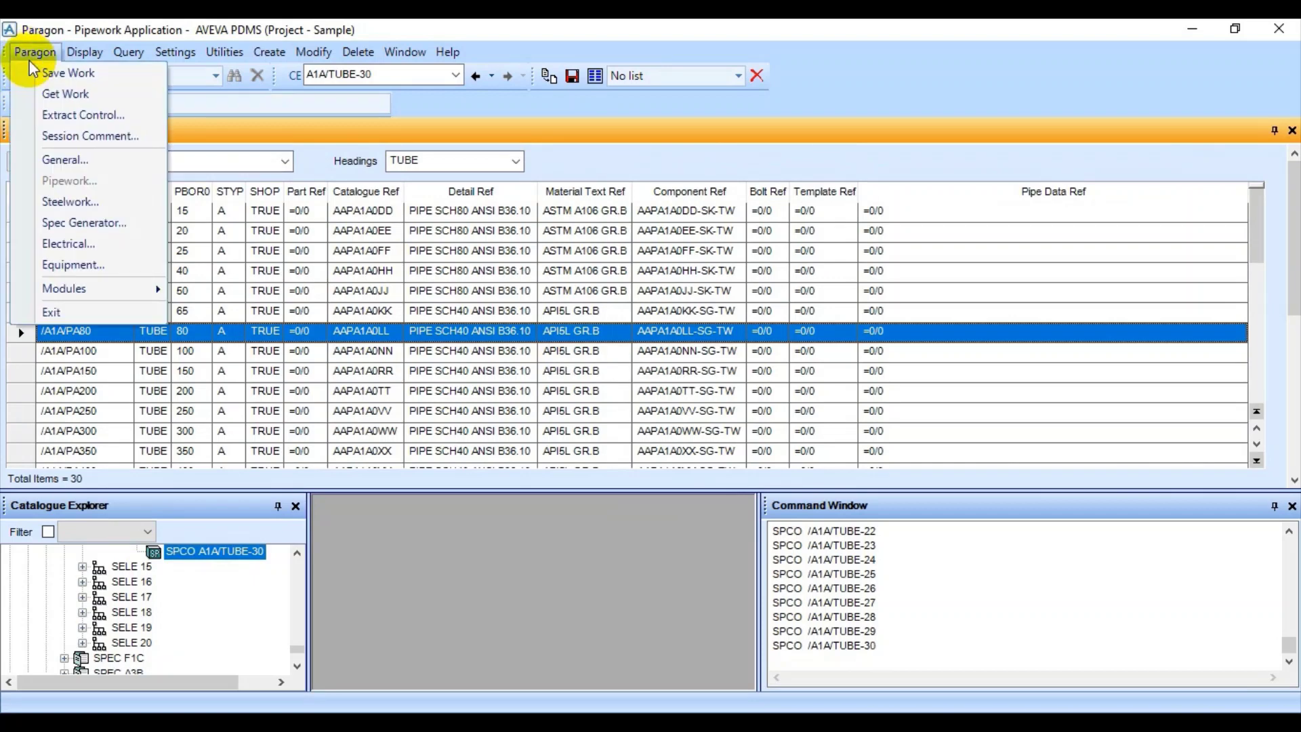
click(46, 95)
click(938, 415)
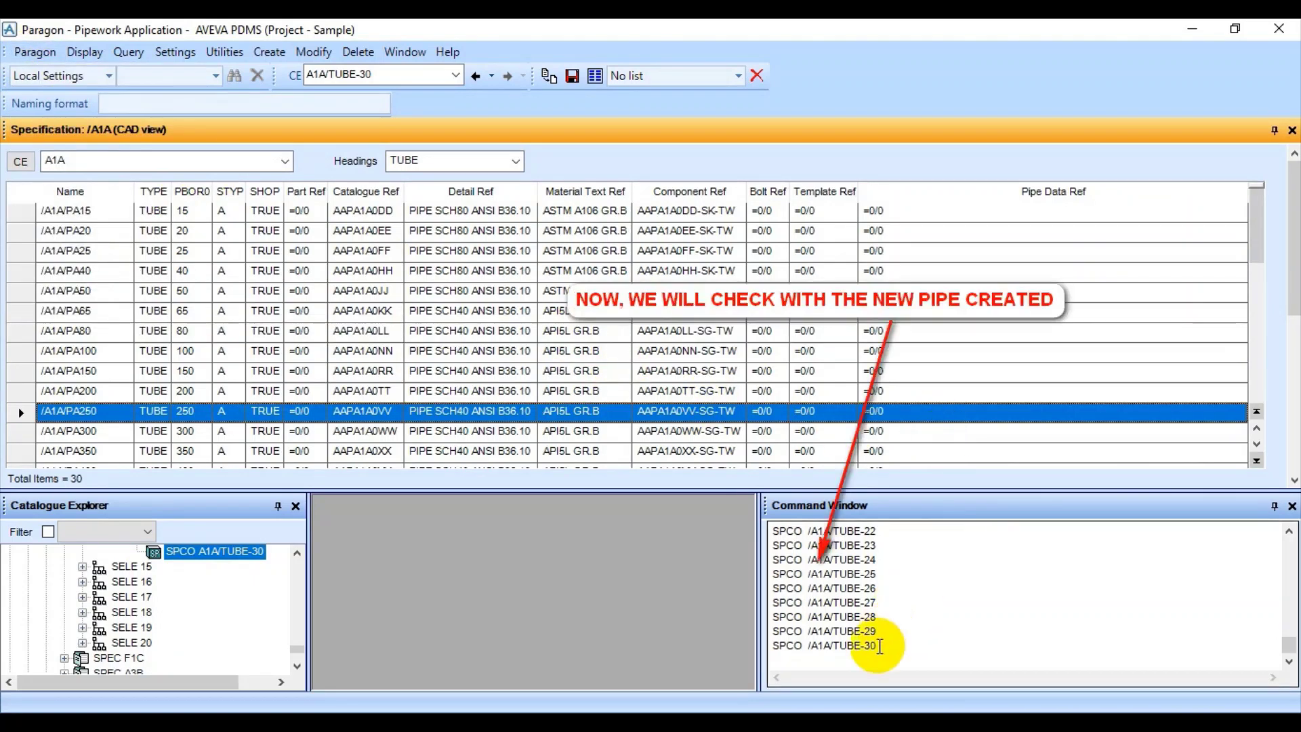
Clear the command output and switch to the Design module with the DES command.
right_click(956, 584)
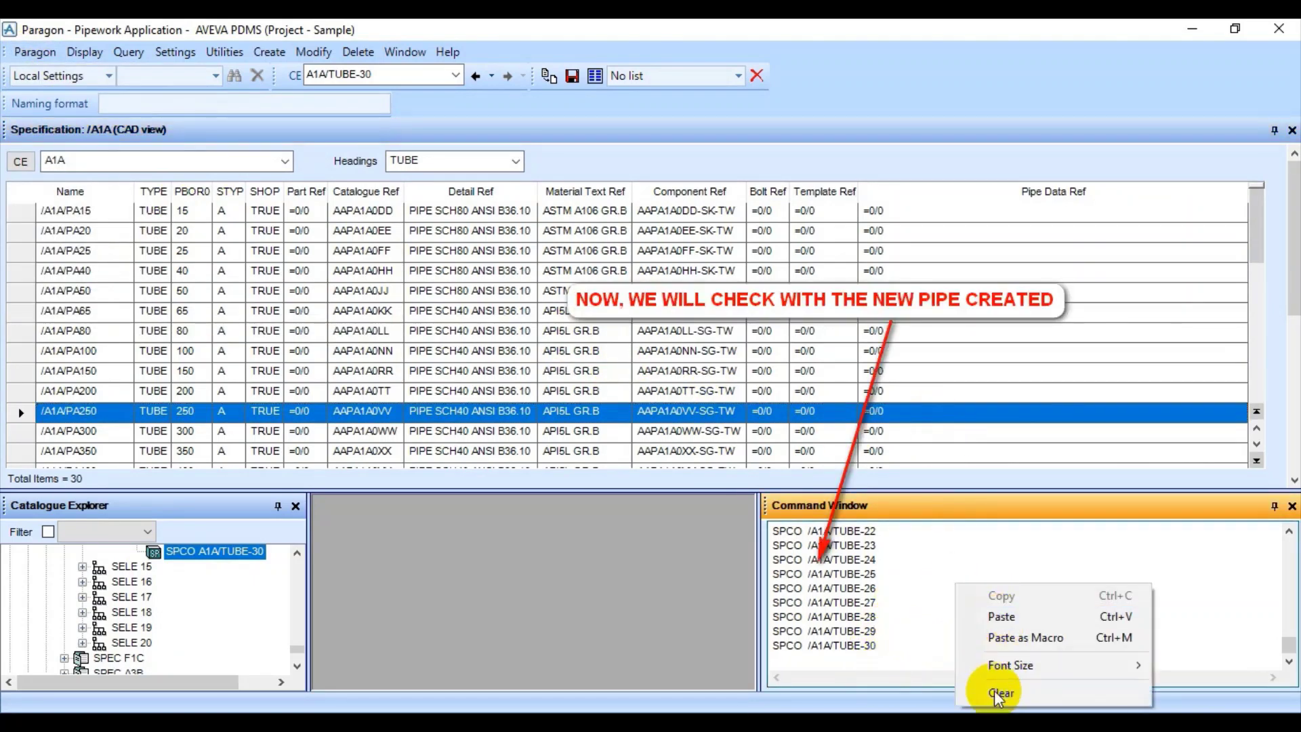
click(997, 693)
text(D)
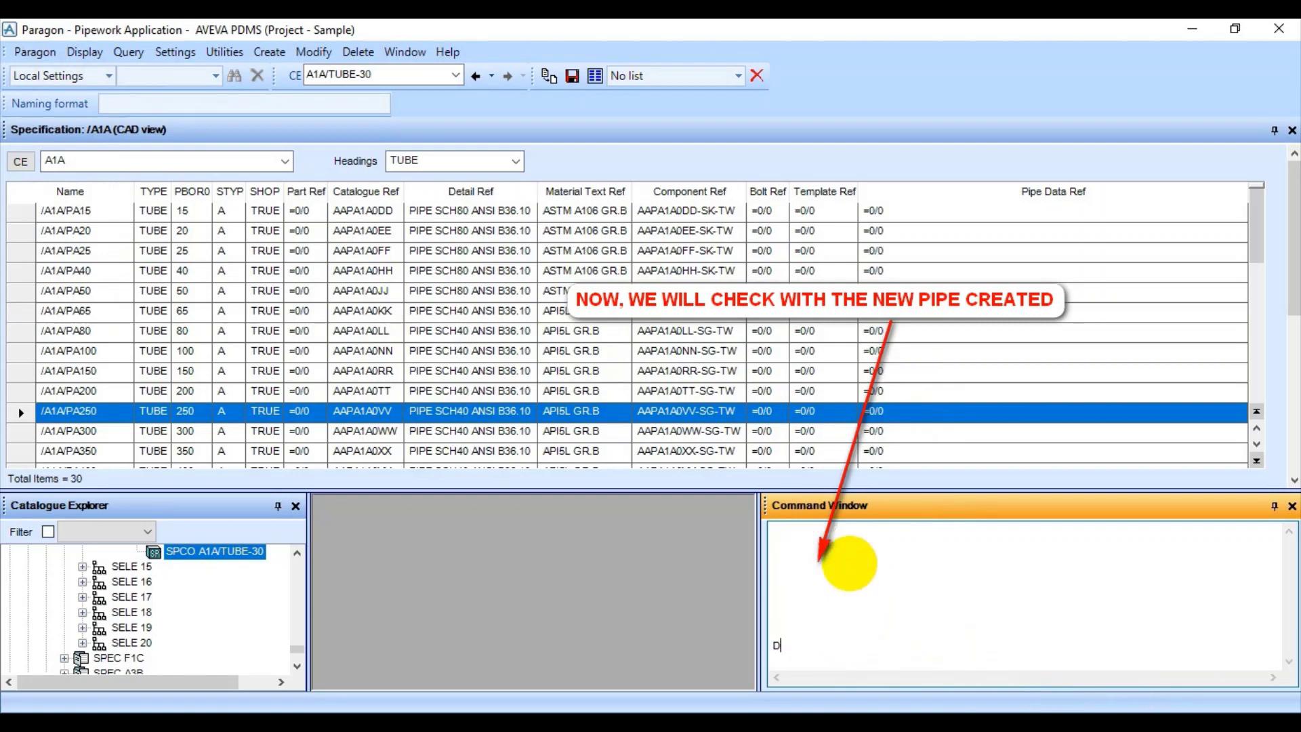
text(ES)
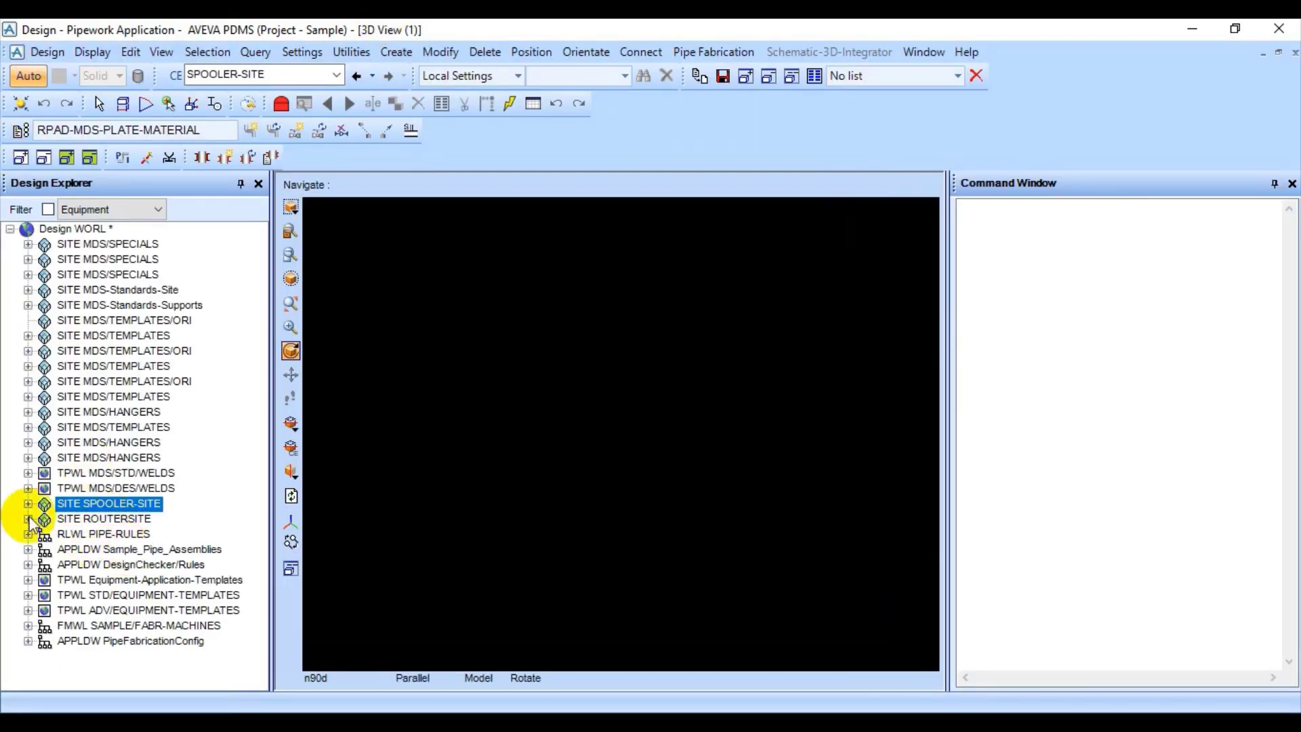
Delete the existing branch 600-A1A-TETS/B1 from pipe 600-A1A-TETS in zone SPOOLER-PIPES of SPOOLER-SITE.
click(28, 503)
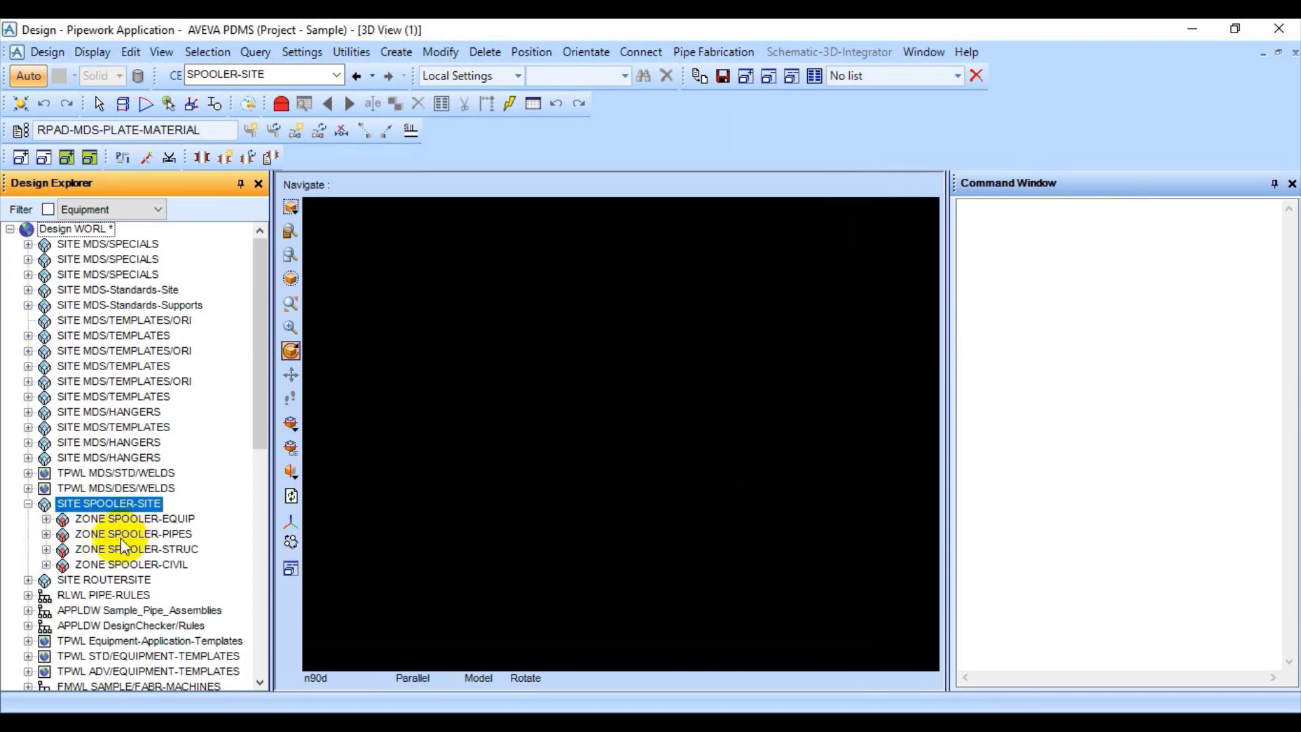
click(122, 533)
click(46, 534)
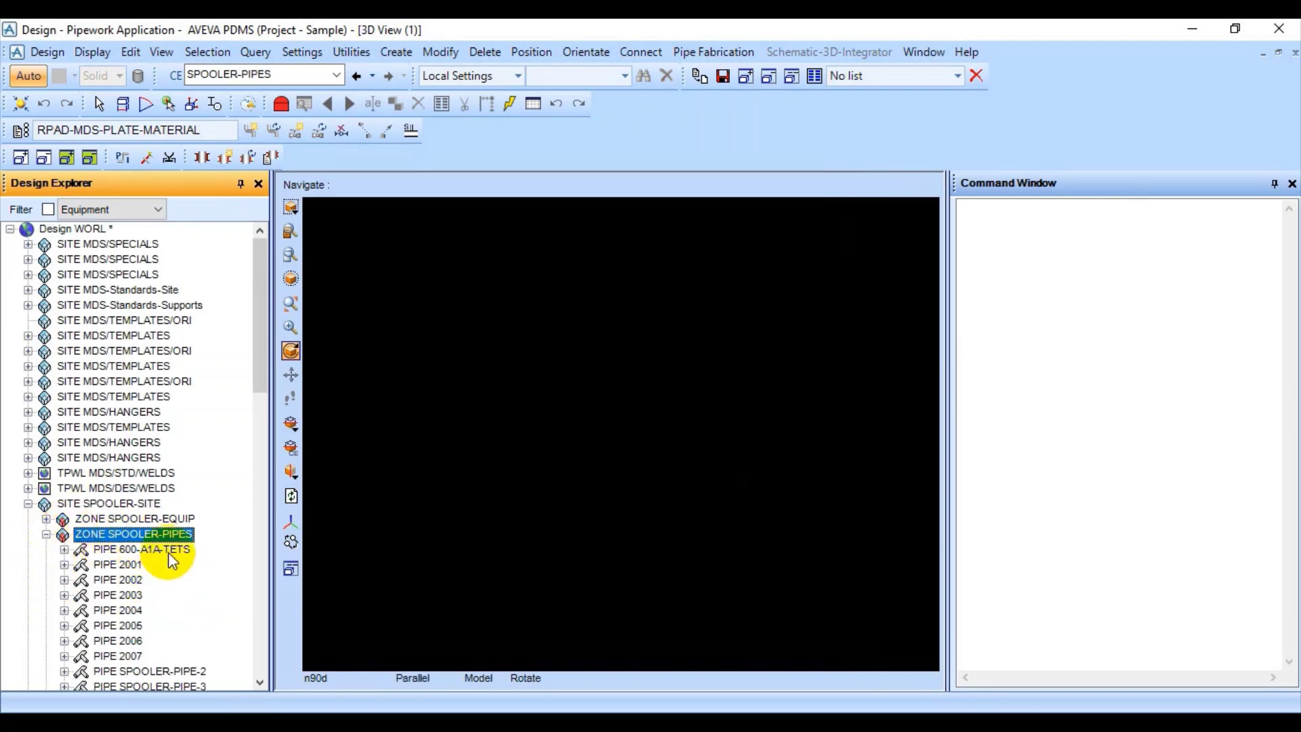
click(150, 550)
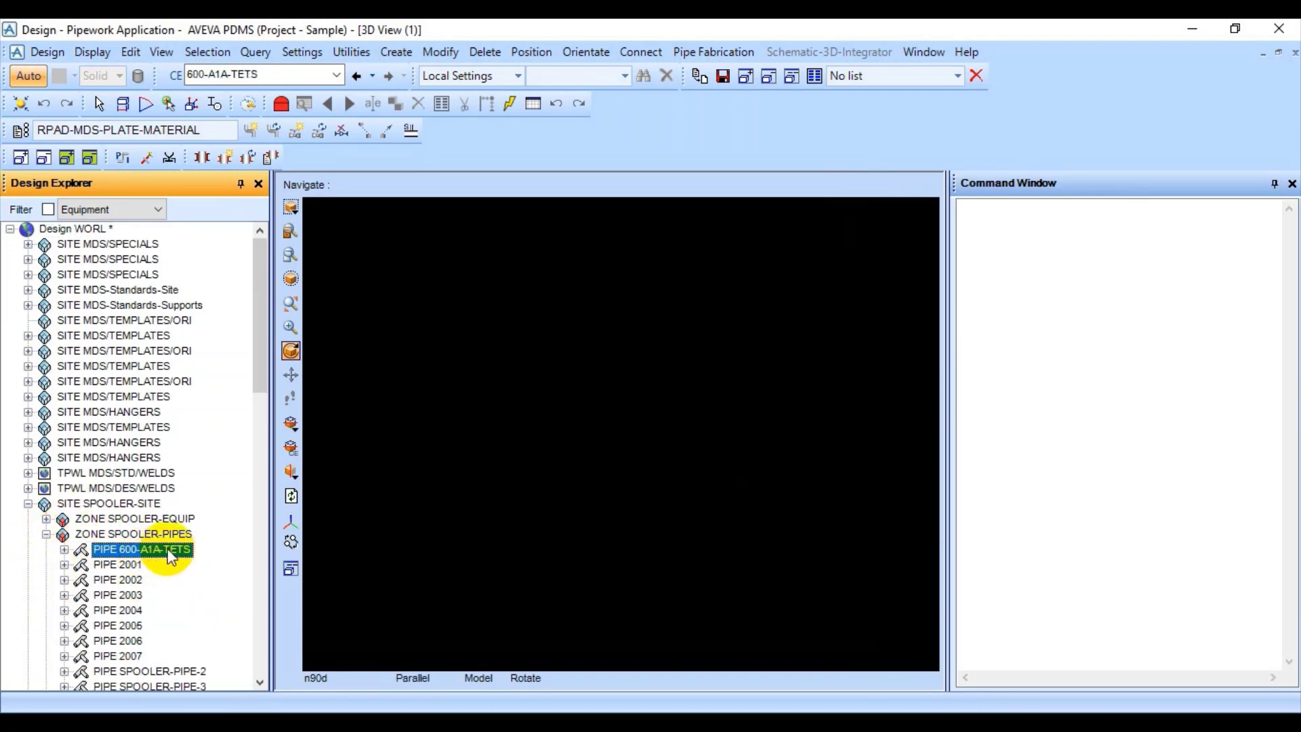
click(65, 550)
click(109, 566)
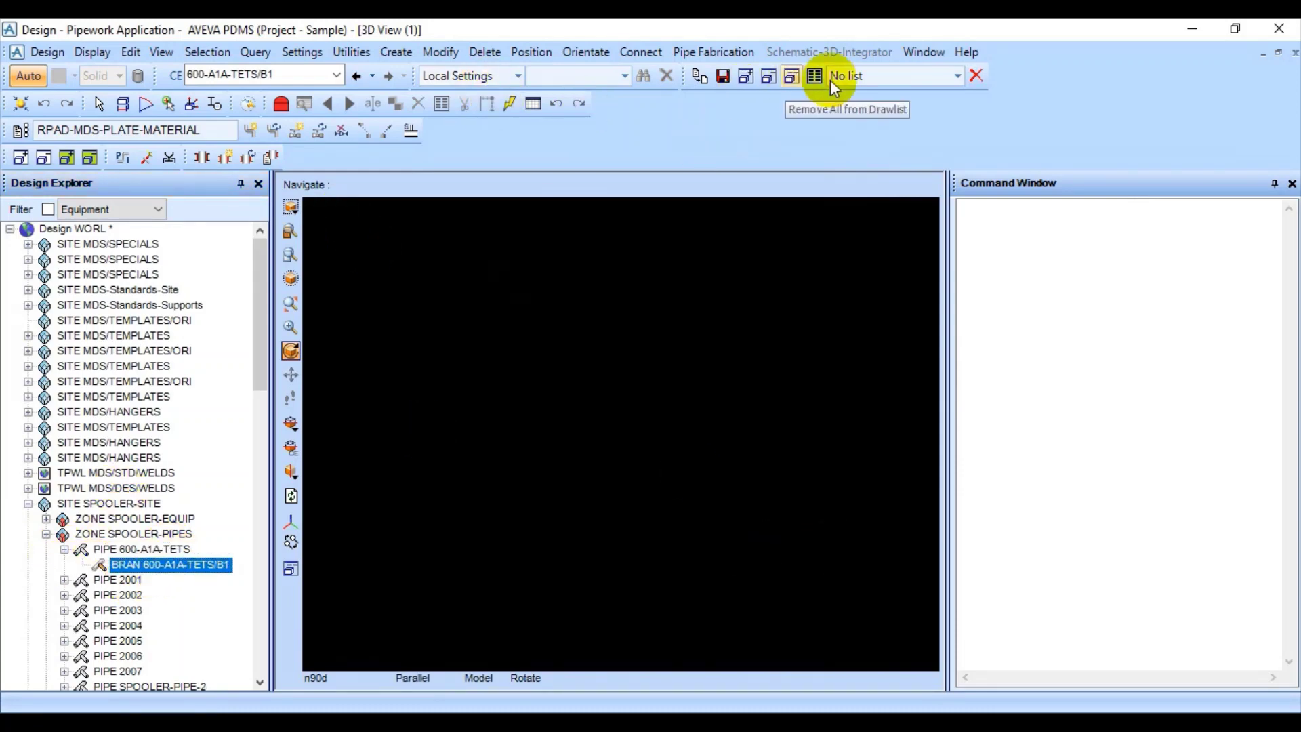
click(975, 75)
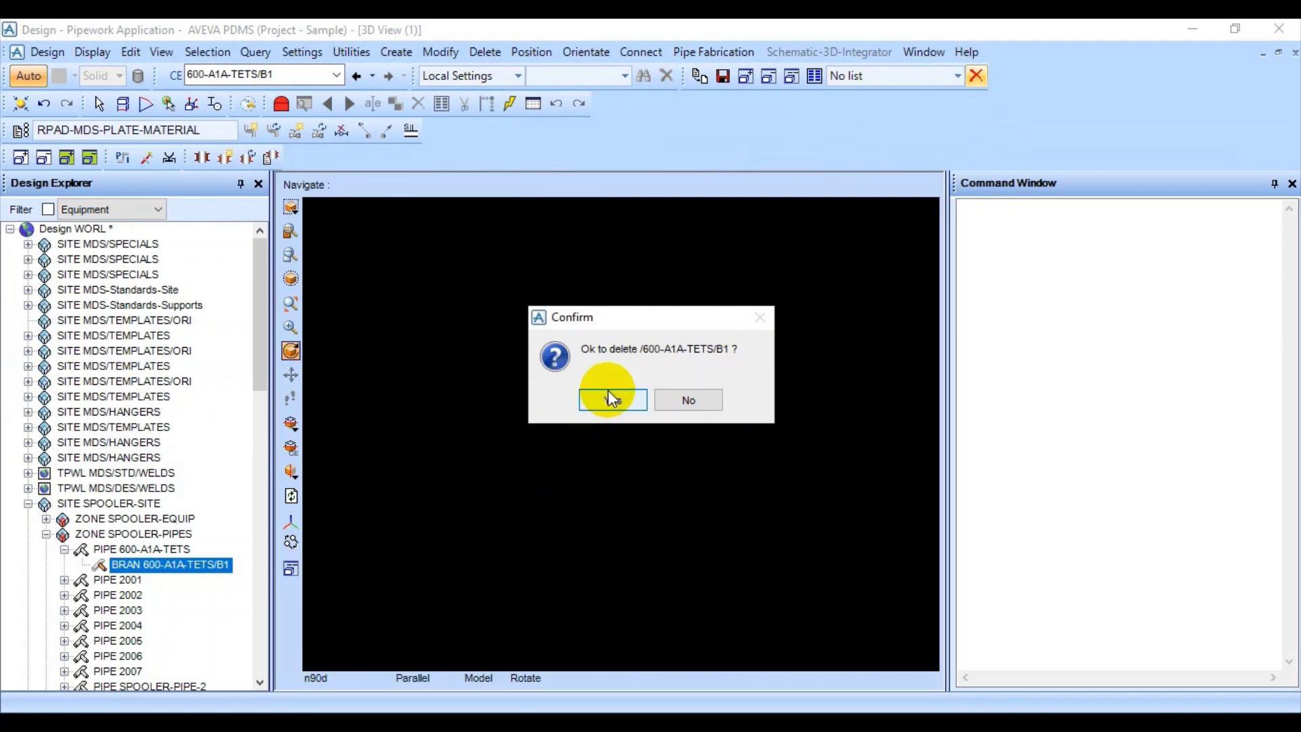
click(609, 399)
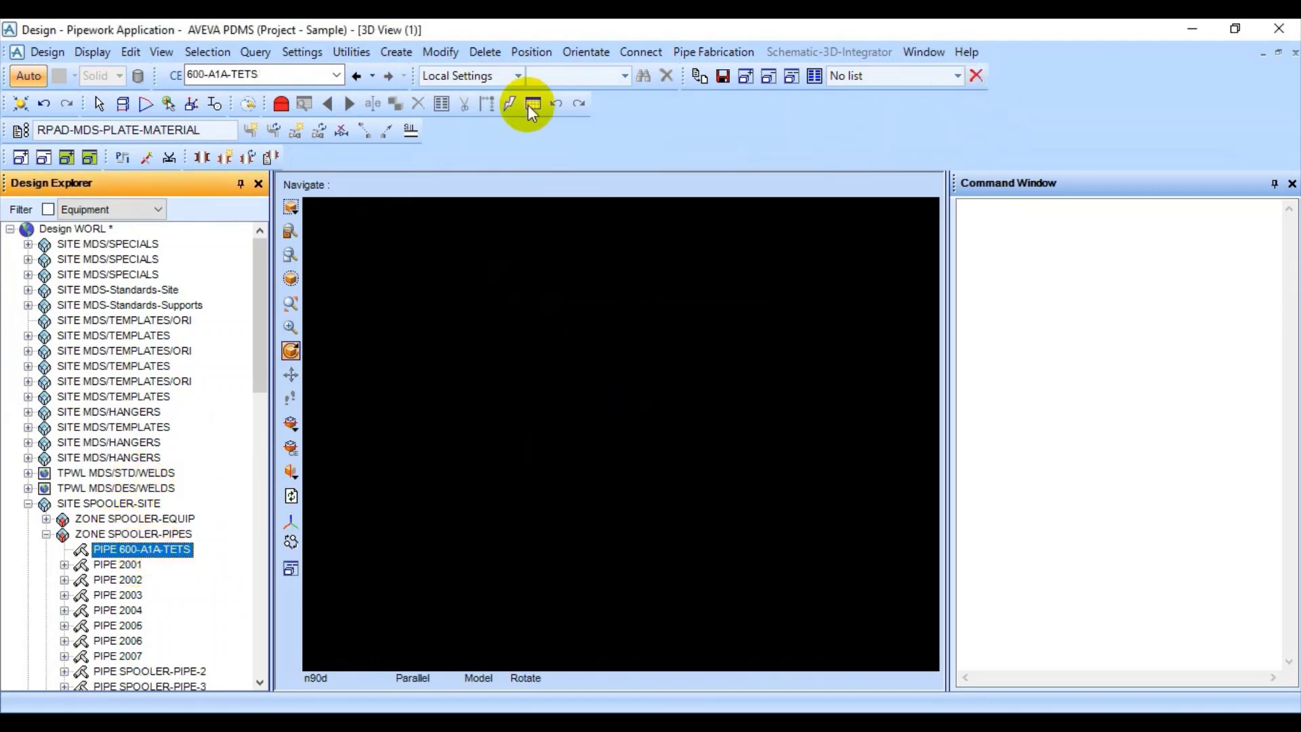
Create branch 600-A1A-TETS/B1 under pipe 600-A1A-TETS with spec A1A and the Head/Tail Setting set to Explicit.
click(396, 52)
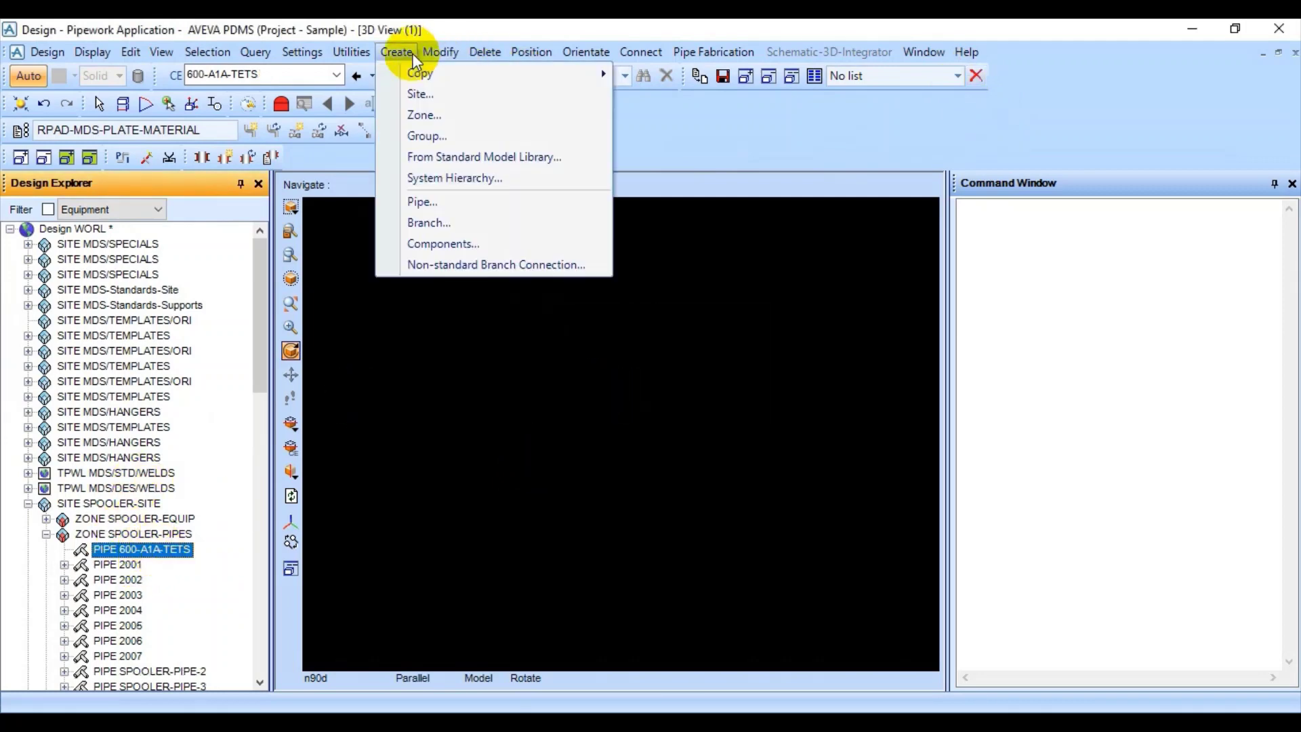
click(435, 220)
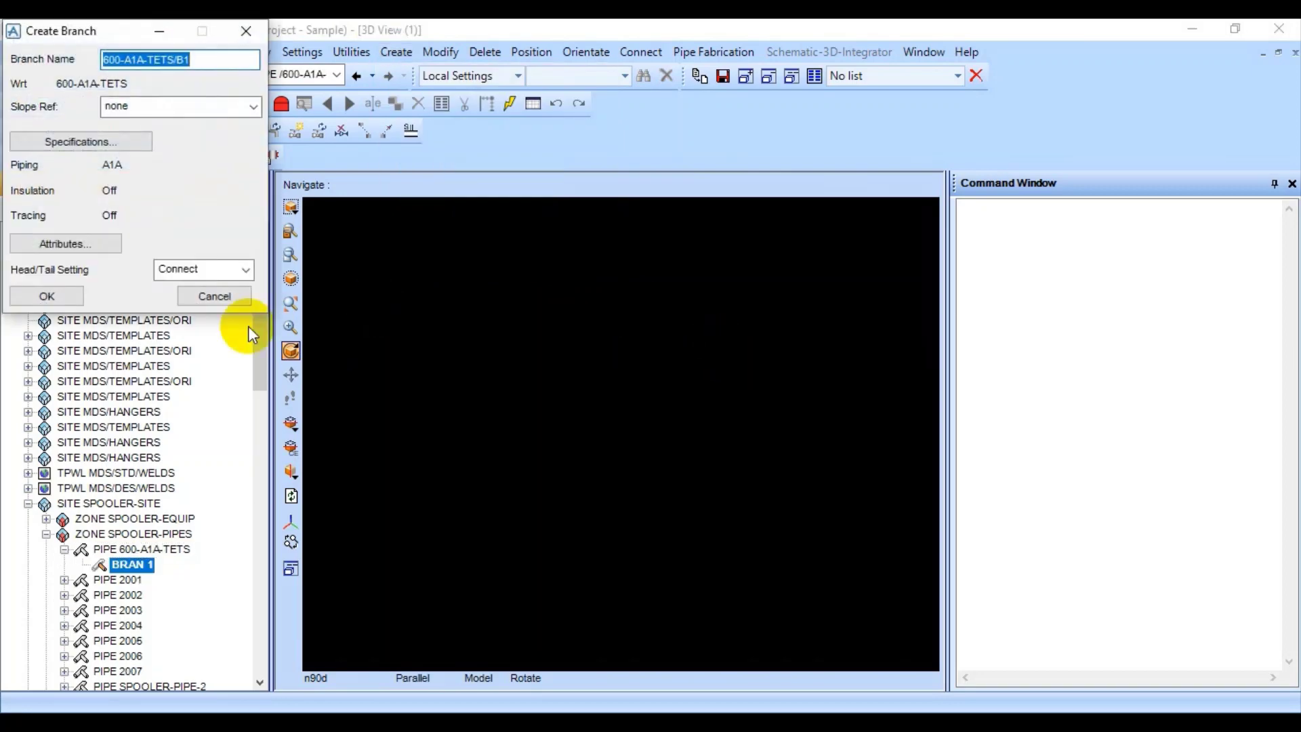
click(212, 267)
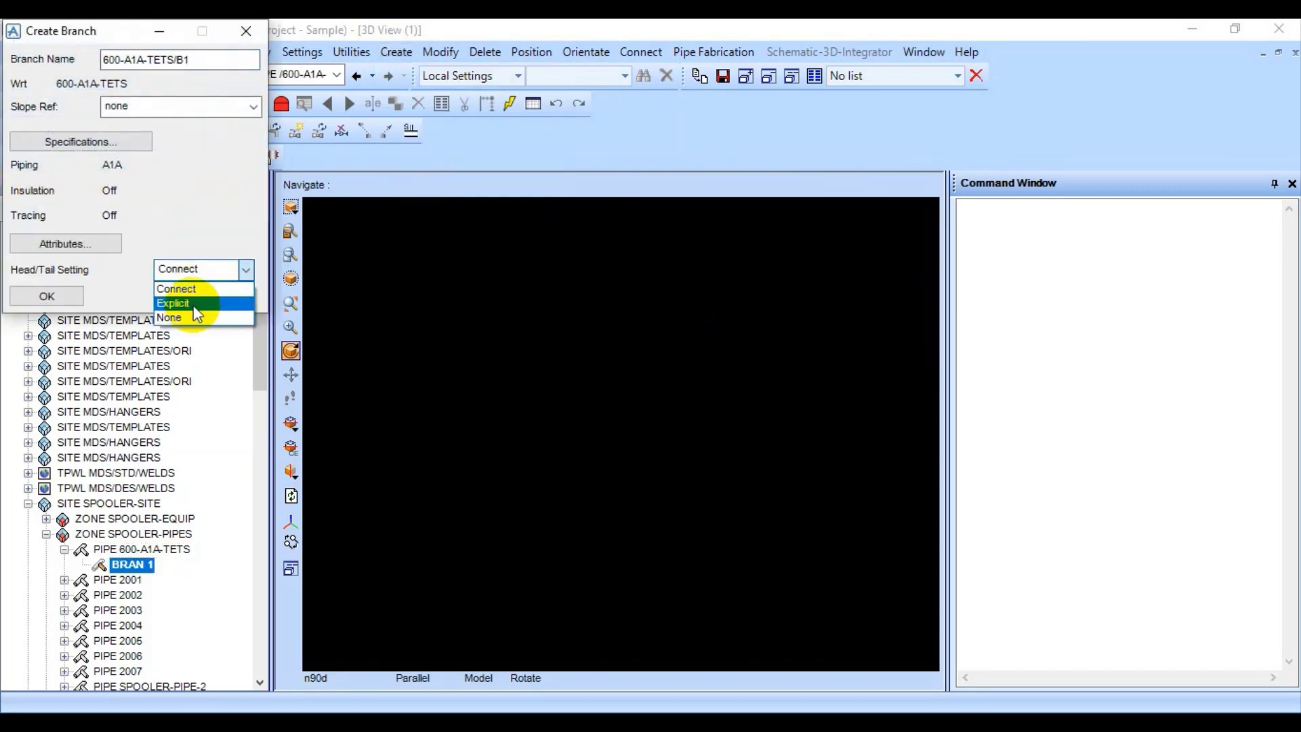
click(195, 305)
click(62, 296)
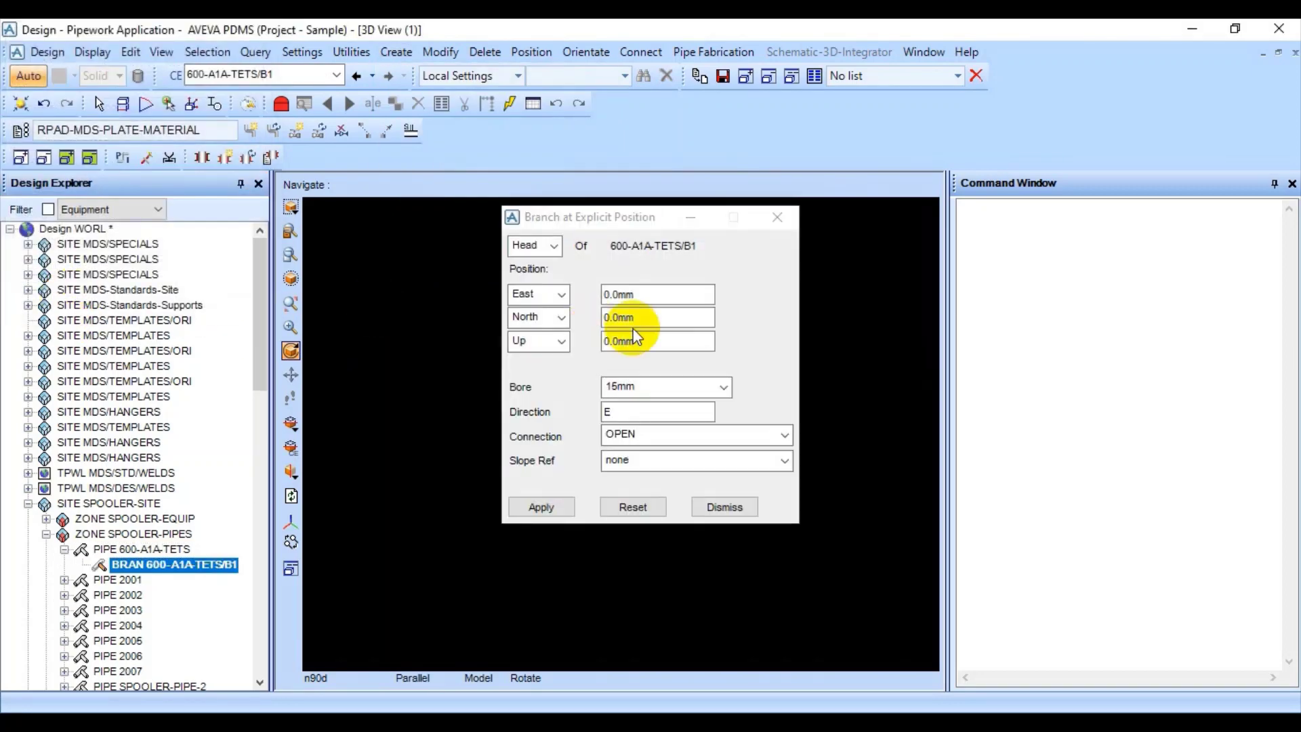
Set the branch head's bore to 600mm and apply it at the explicit position.
click(723, 386)
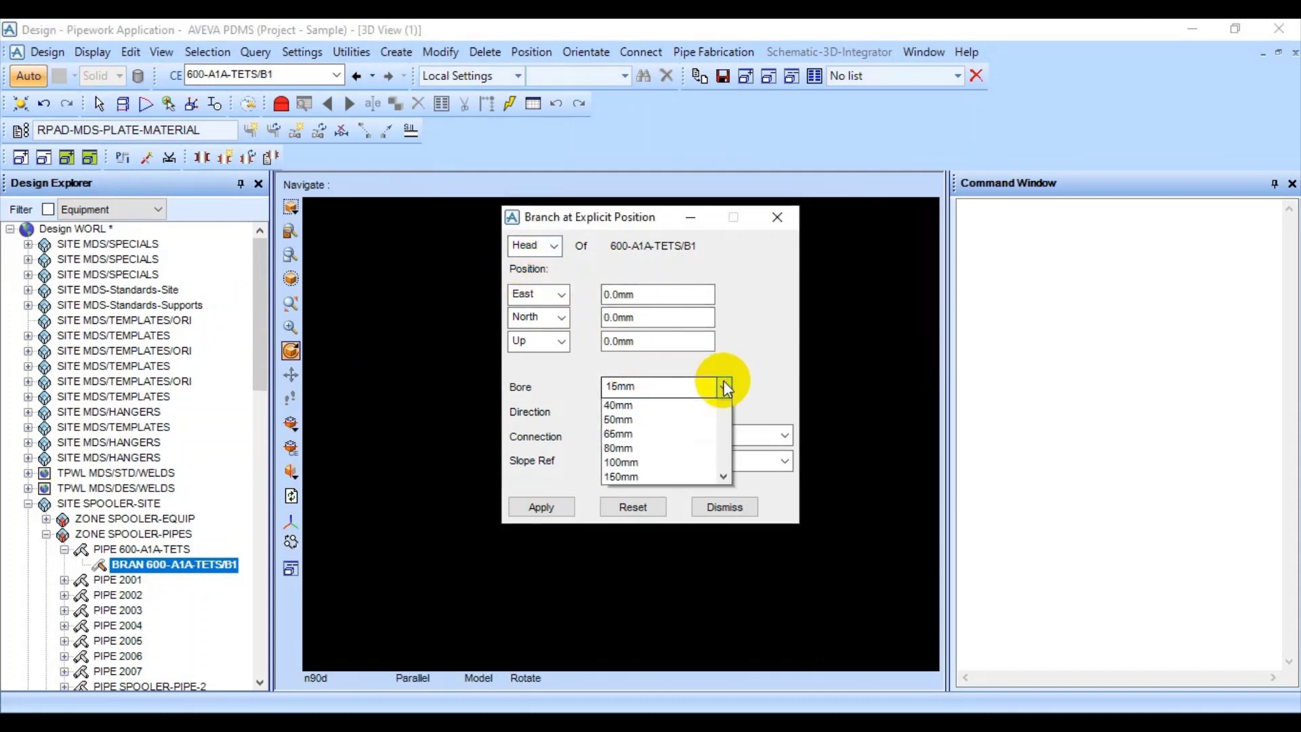
mouse_move(725, 418)
mouse_down()
mouse_move(723, 492)
mouse_move(717, 427)
mouse_move(726, 454)
mouse_up()
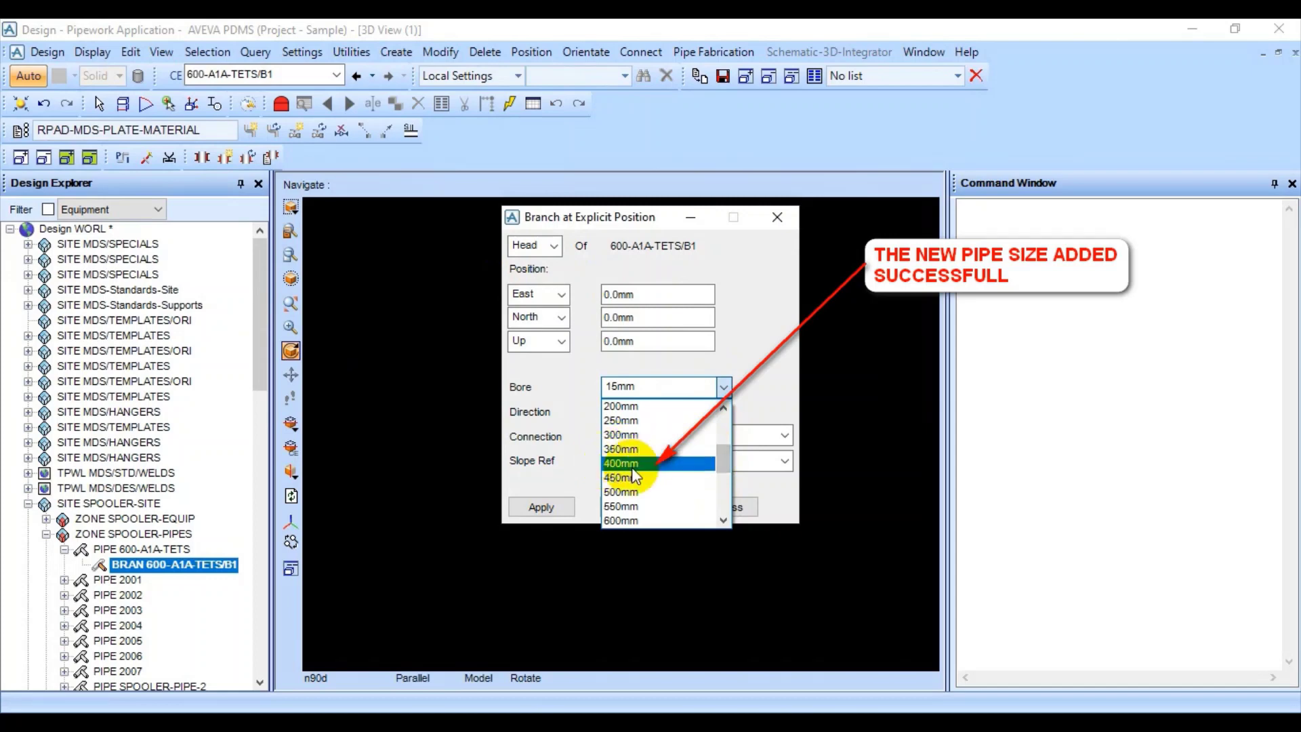
click(629, 521)
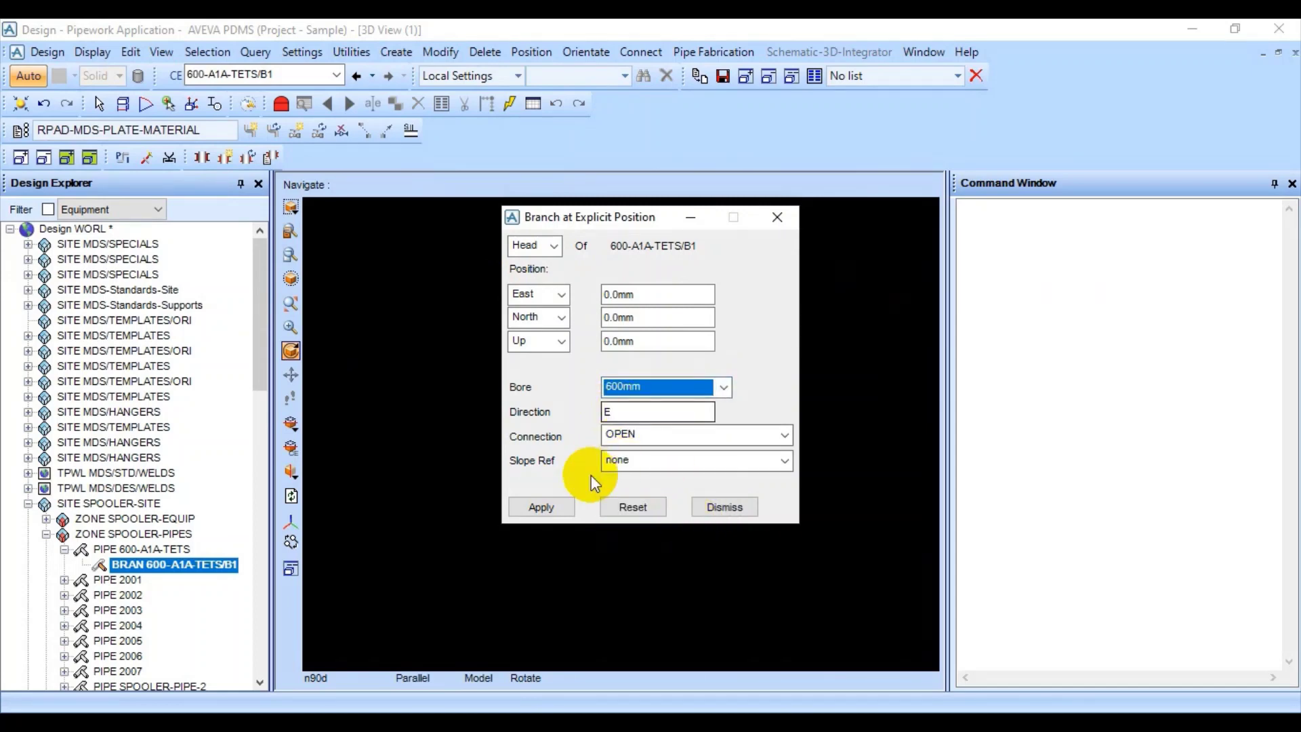
click(550, 504)
click(720, 508)
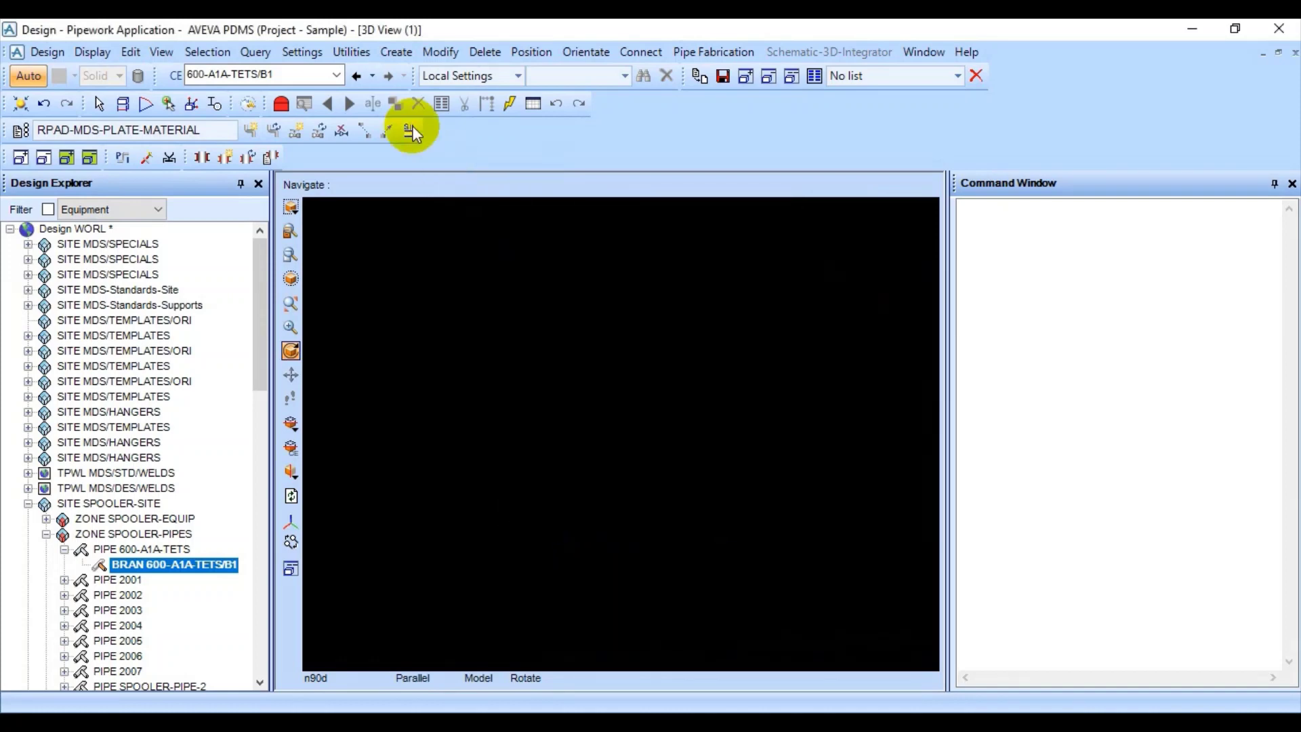
Add a WN flange from spec A1A to branch 600-A1A-TETS/B1 with Auto Conn enabled.
click(391, 55)
click(439, 243)
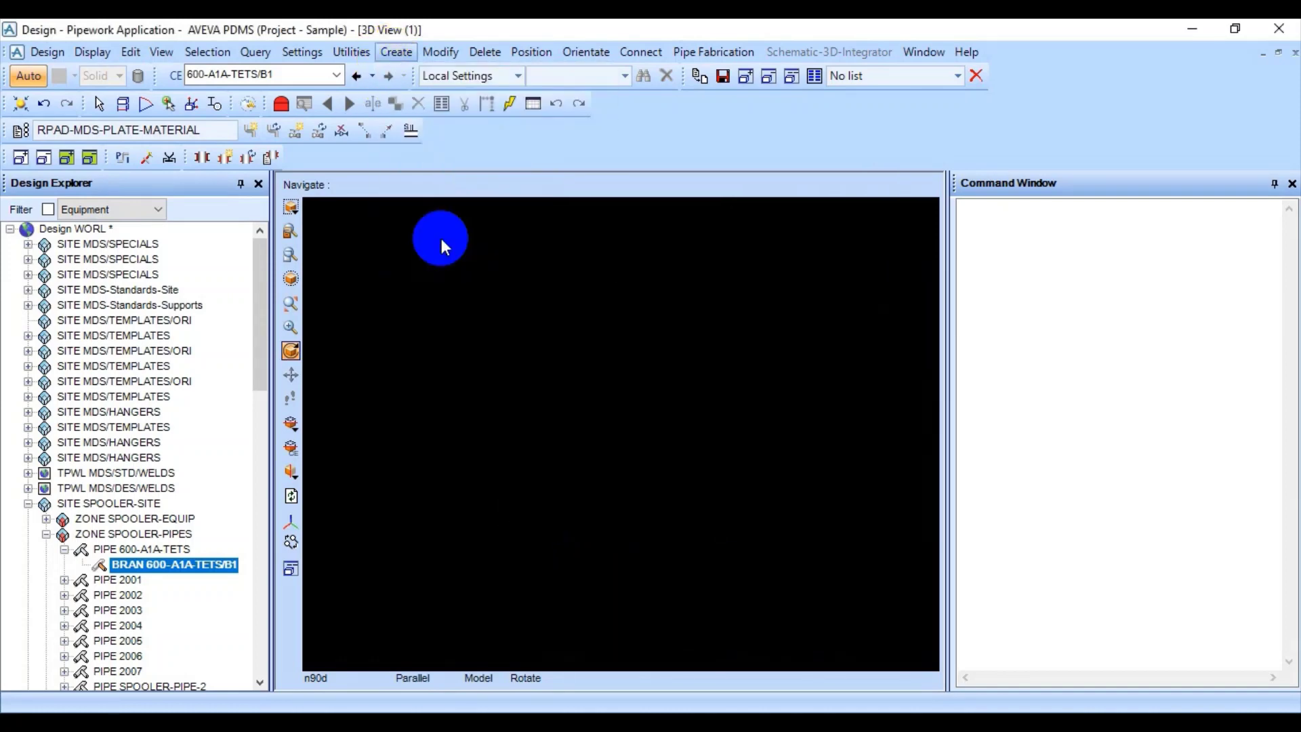
click(188, 282)
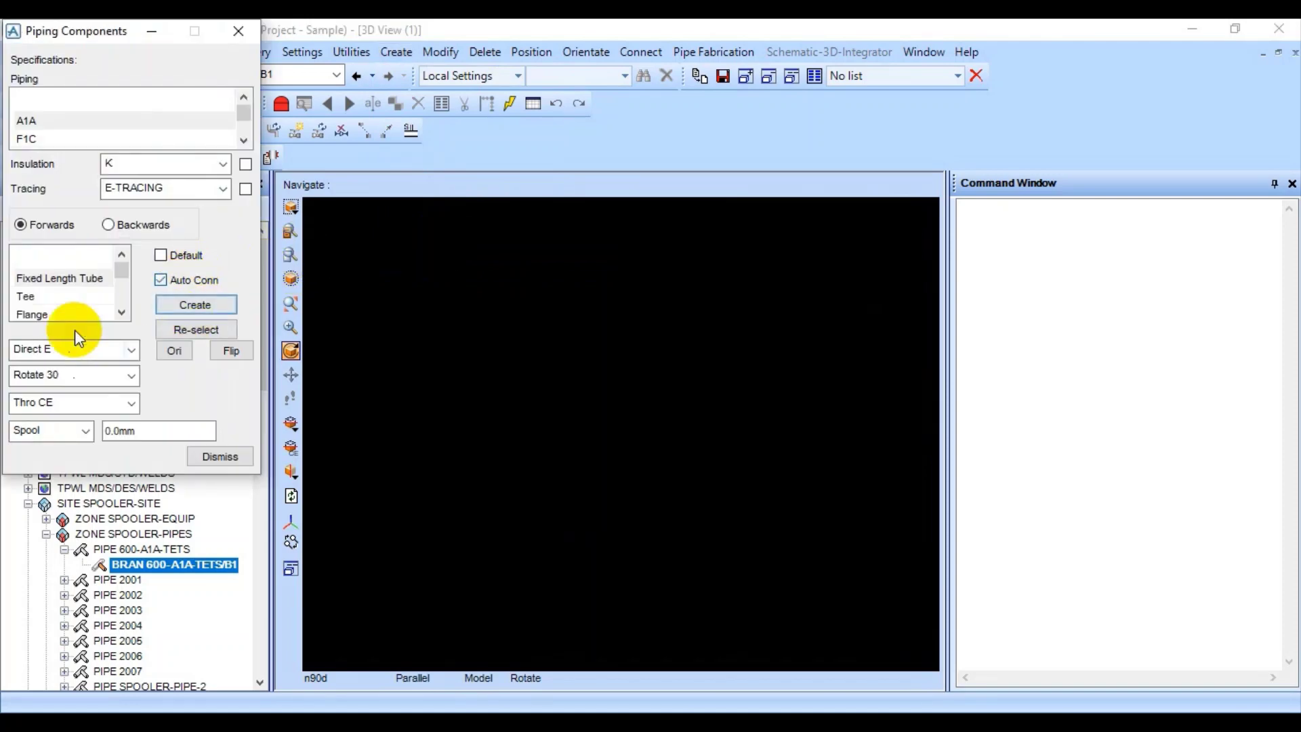
click(72, 312)
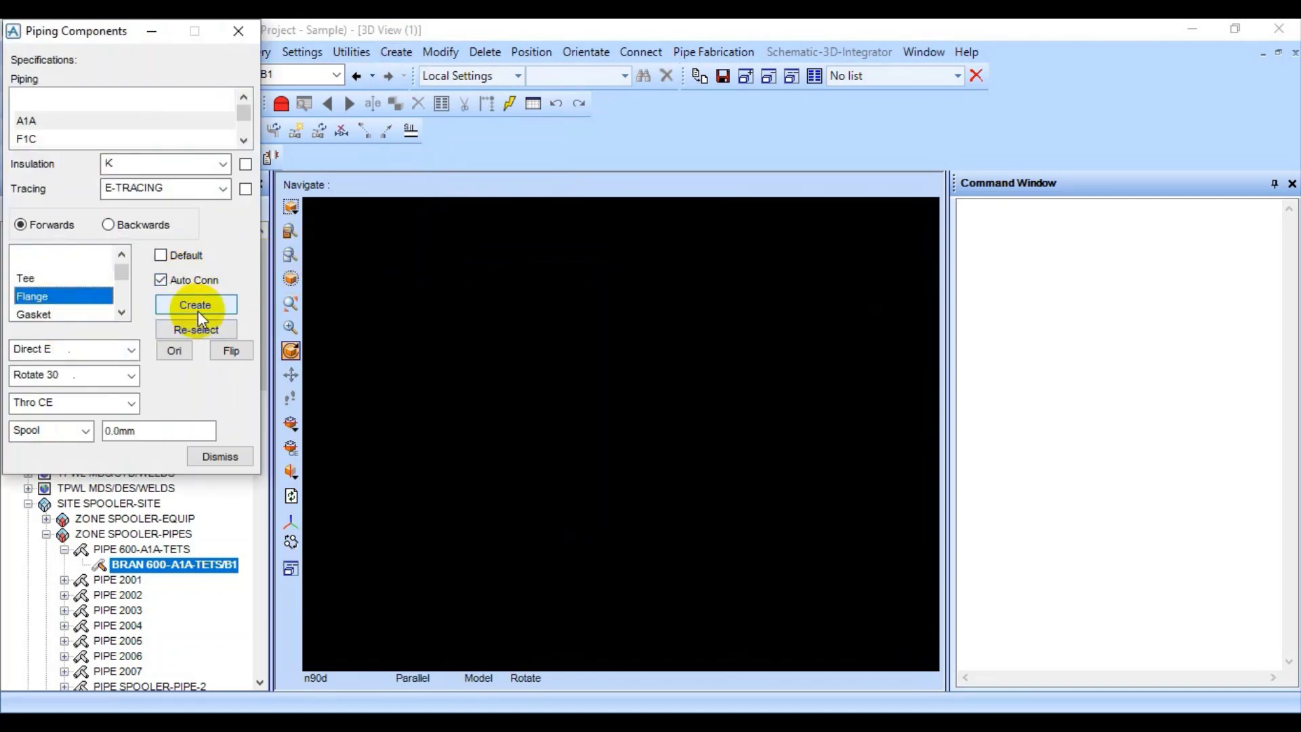
click(74, 311)
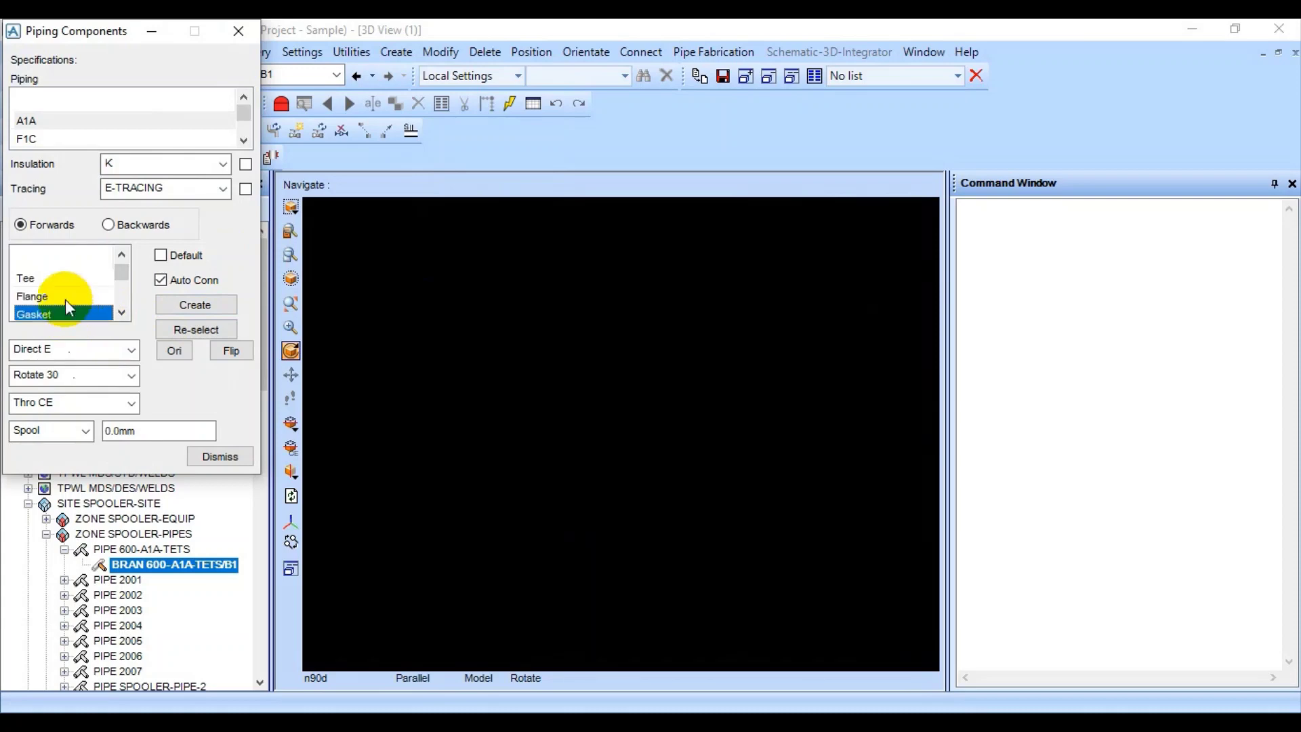
click(64, 279)
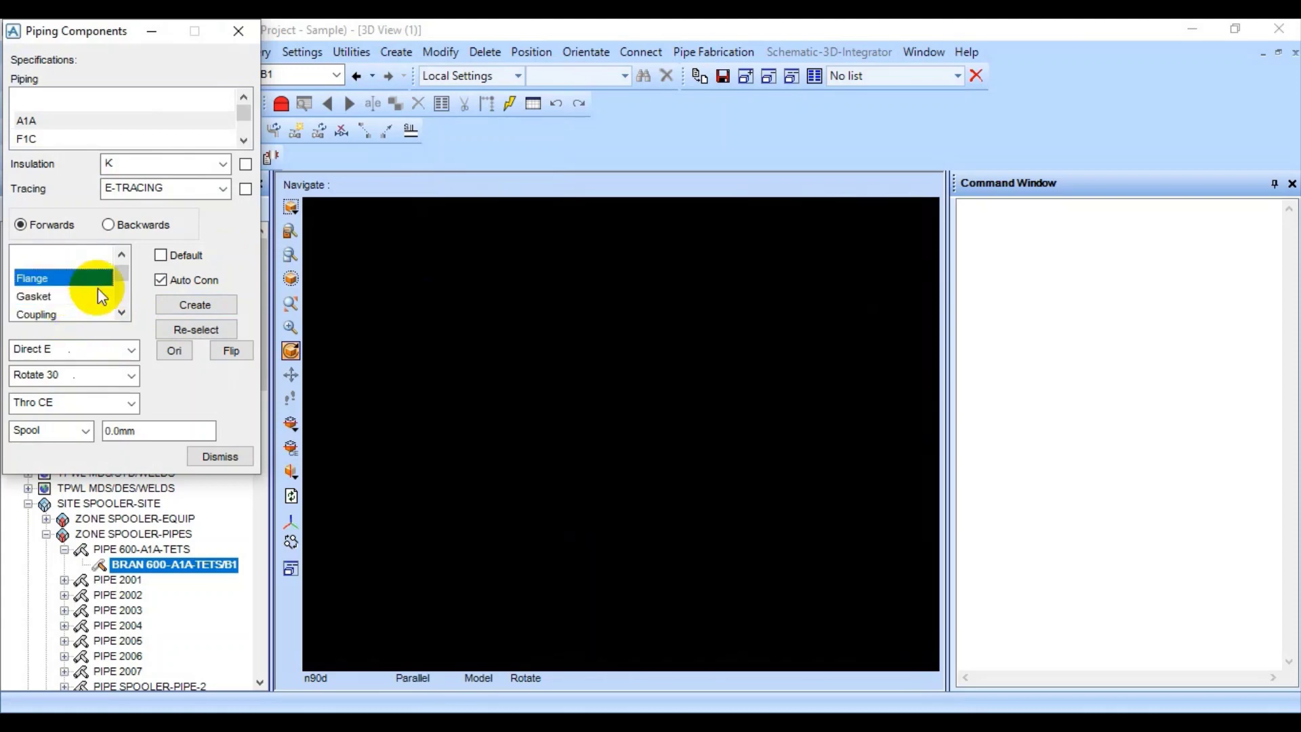
click(205, 311)
click(328, 284)
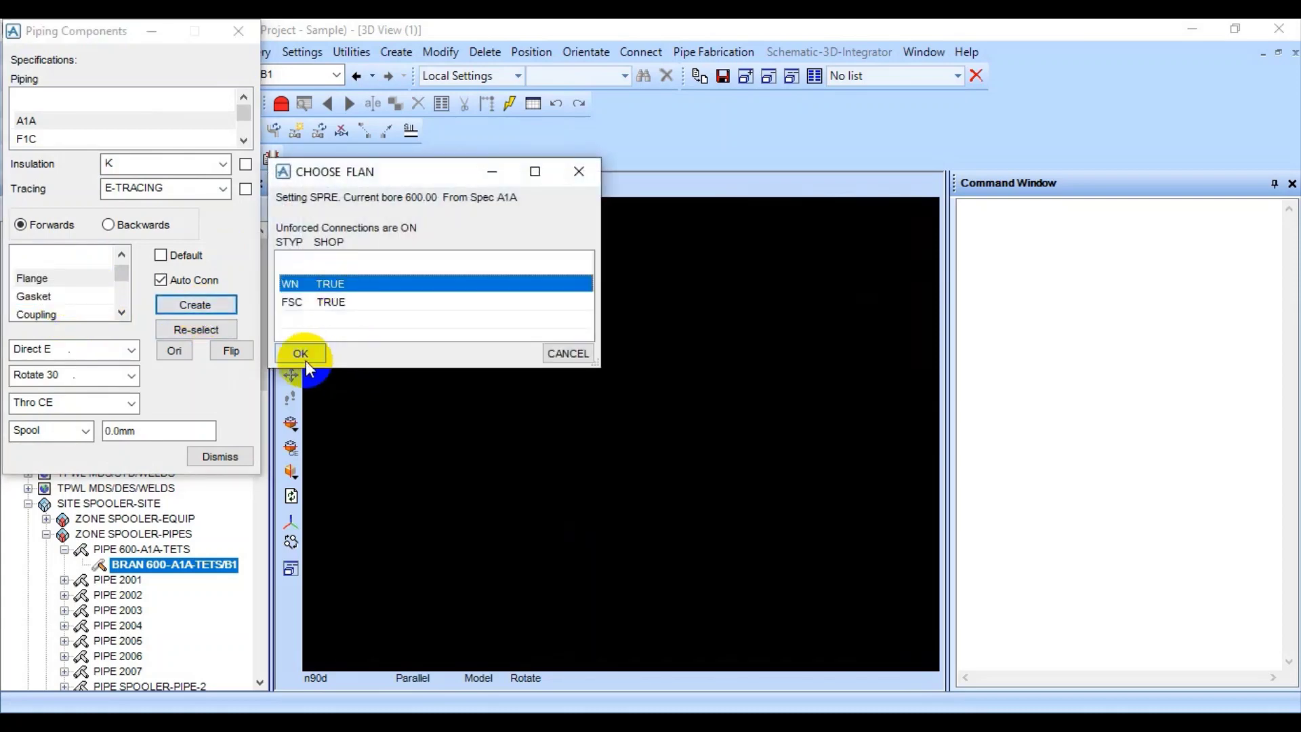
click(306, 361)
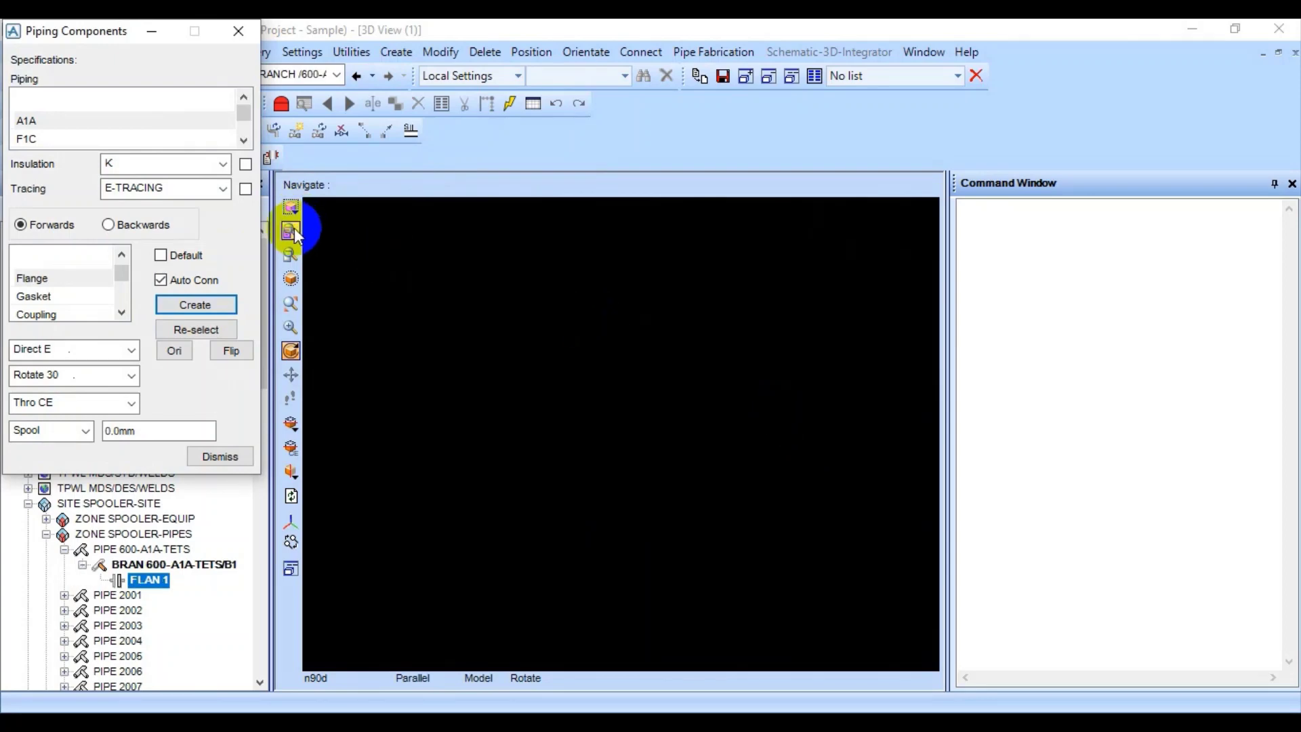
click(291, 207)
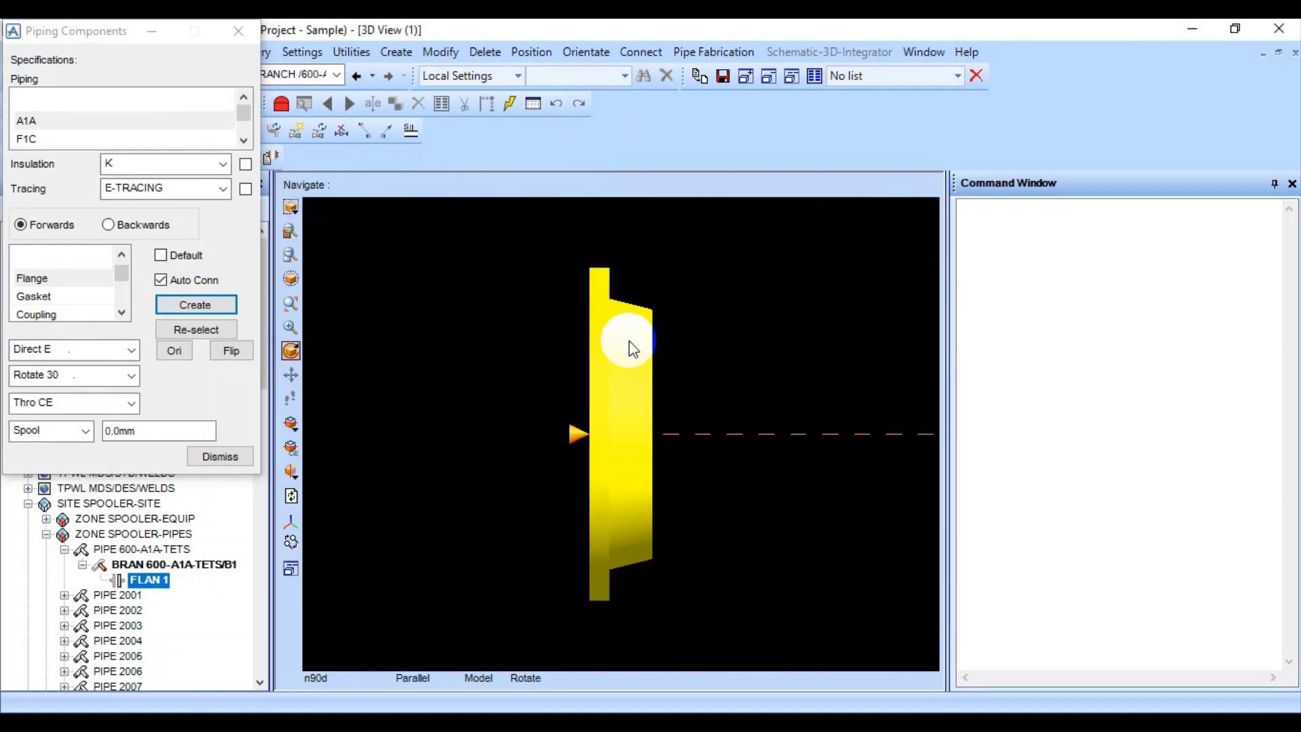
scroll(701, 385, down, 5)
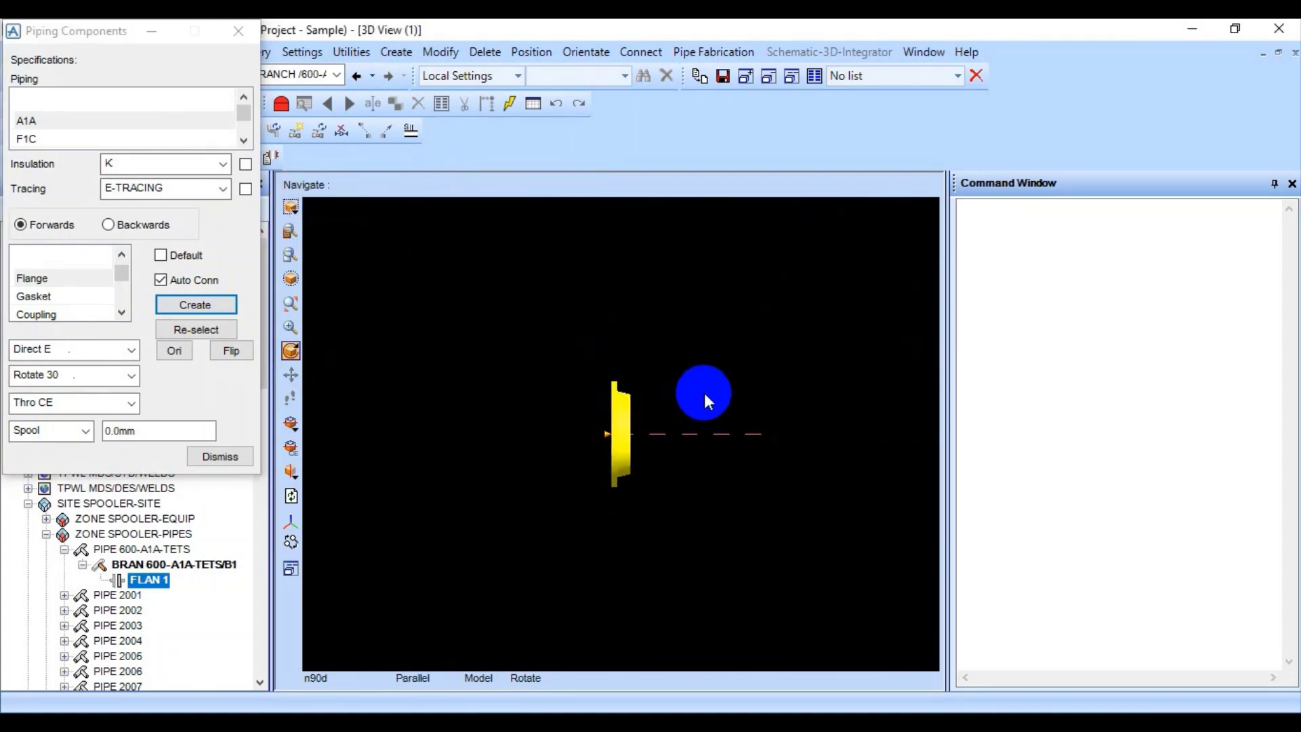
Choose Gasket as the piping component type for the branch.
click(70, 300)
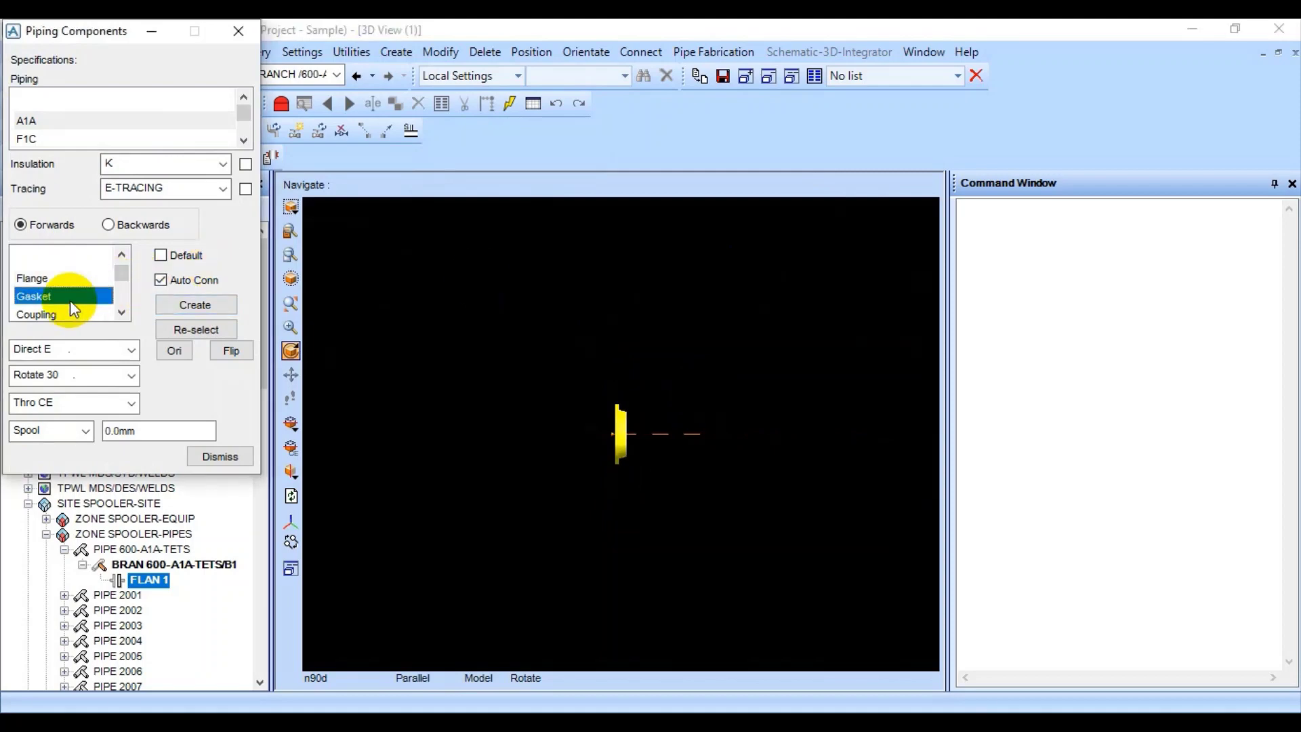